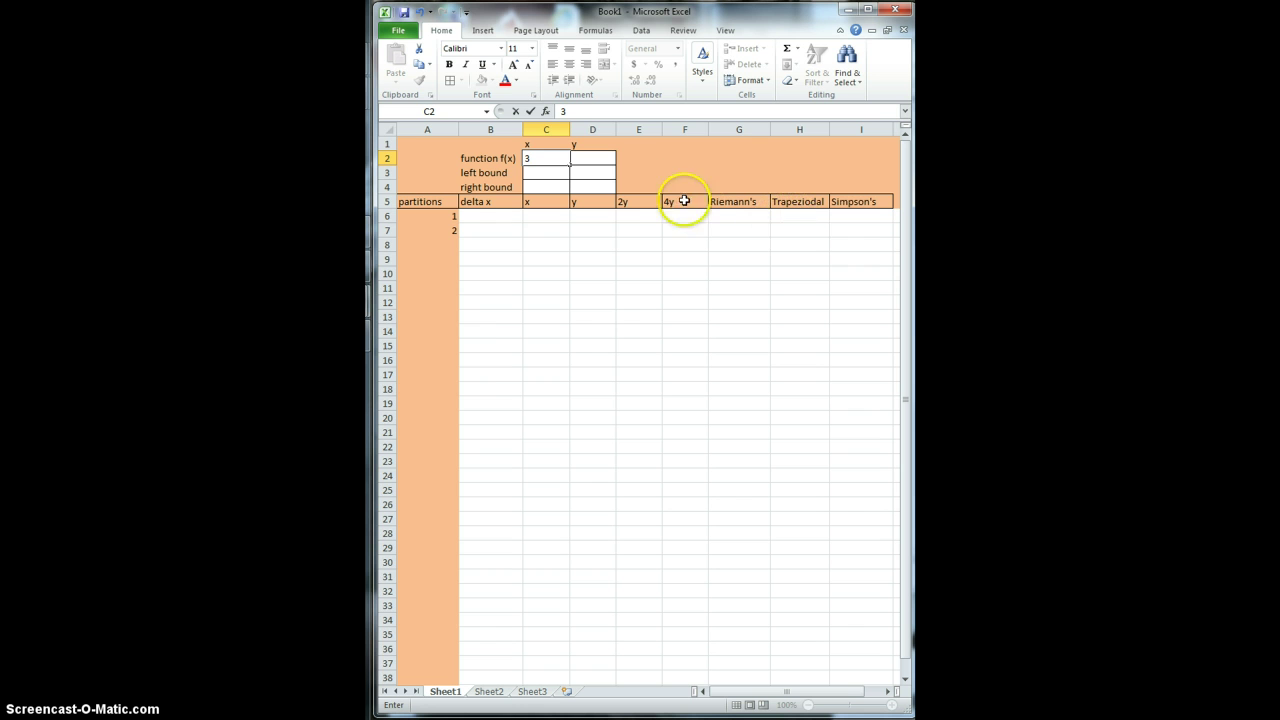
Enter the function formula =C2^3-2*EXP(C2) in the y cell D2
click(594, 158)
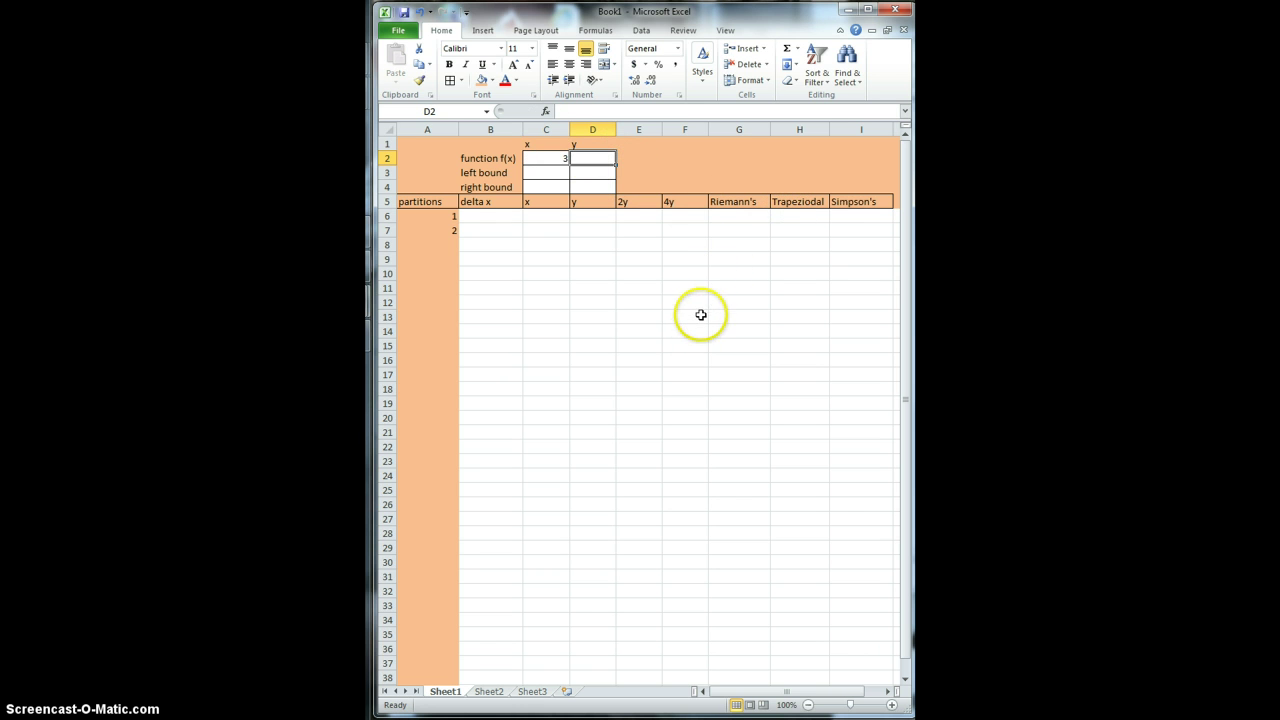
text(=)
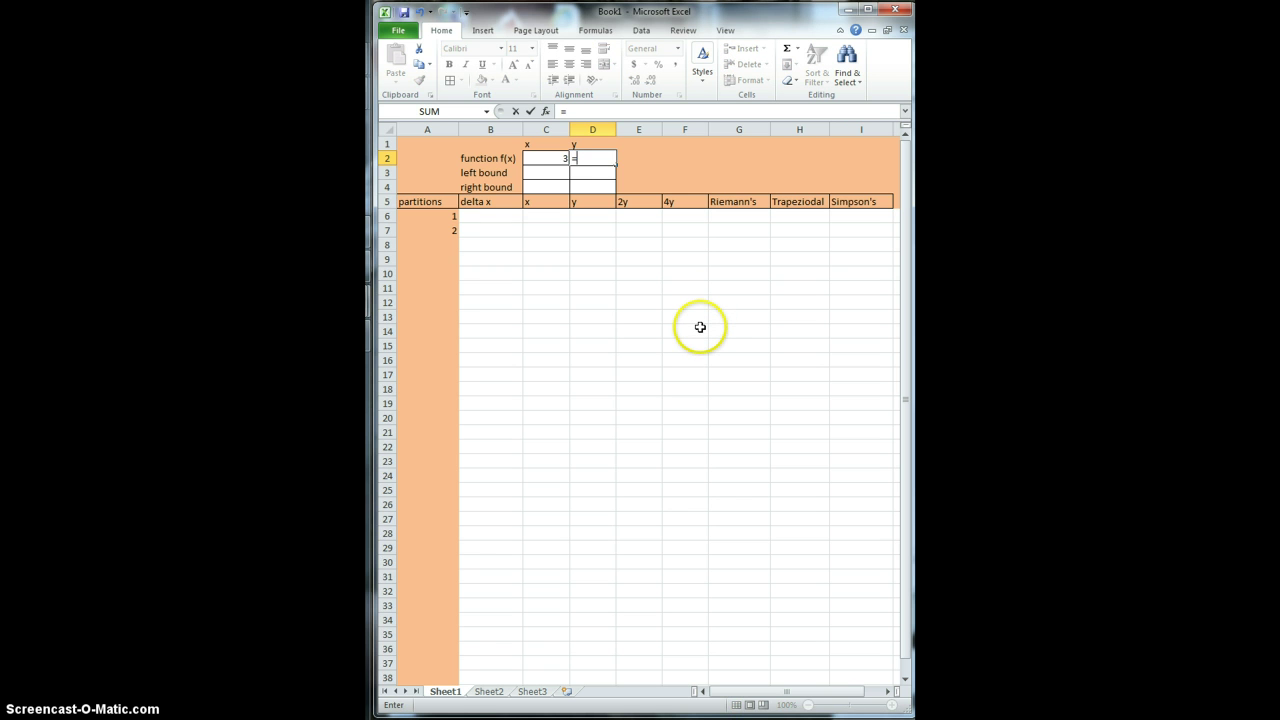
click(564, 159)
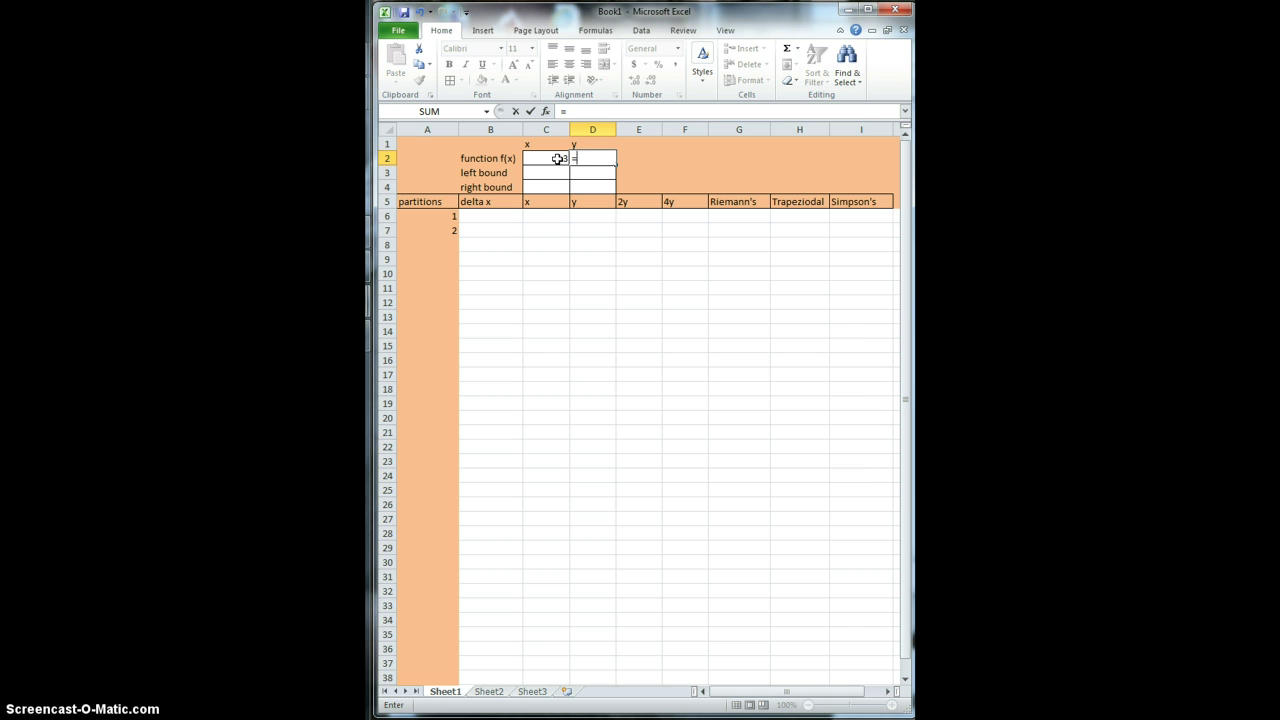
click(557, 159)
text(6)
key(BackSpace)
text(e)
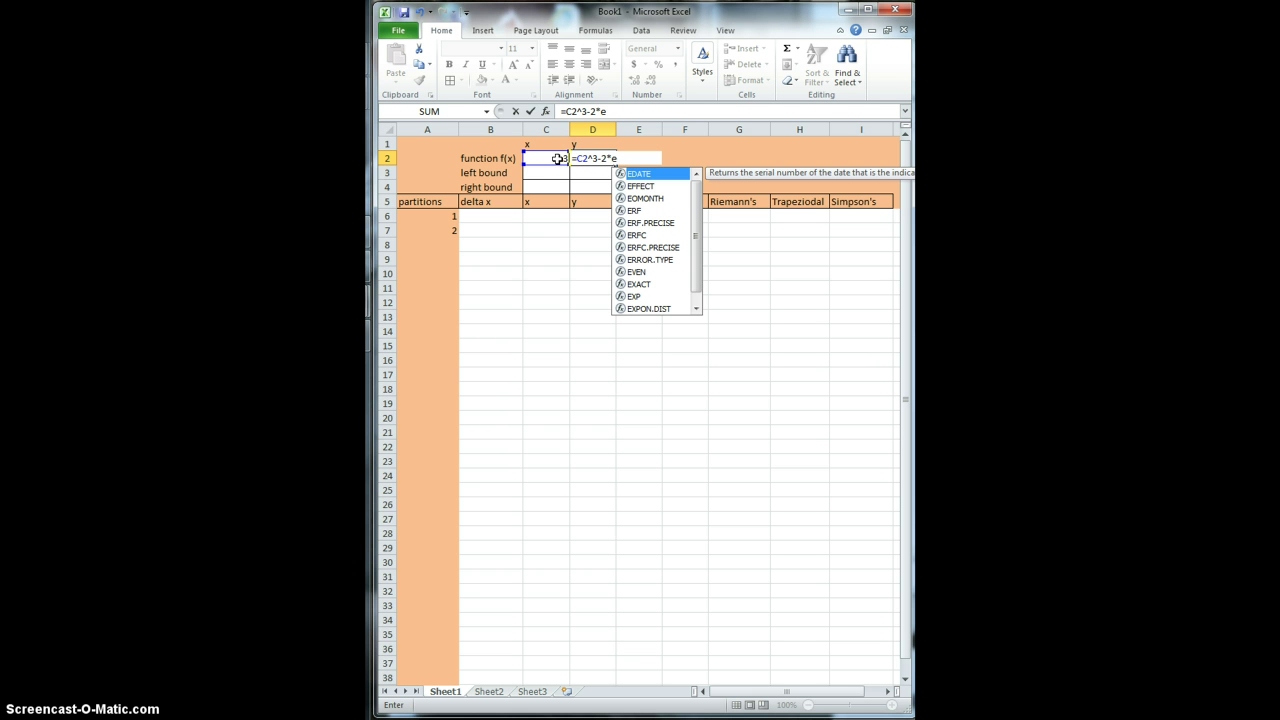
click(640, 296)
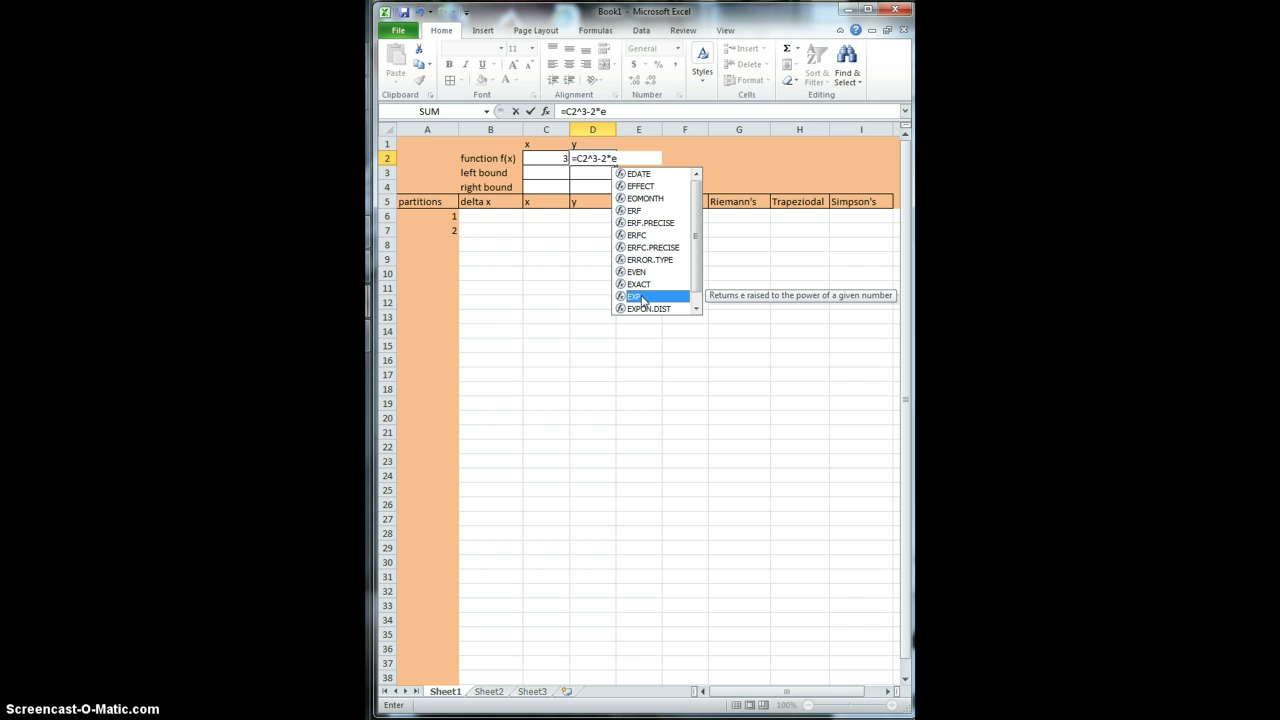
double_click(640, 296)
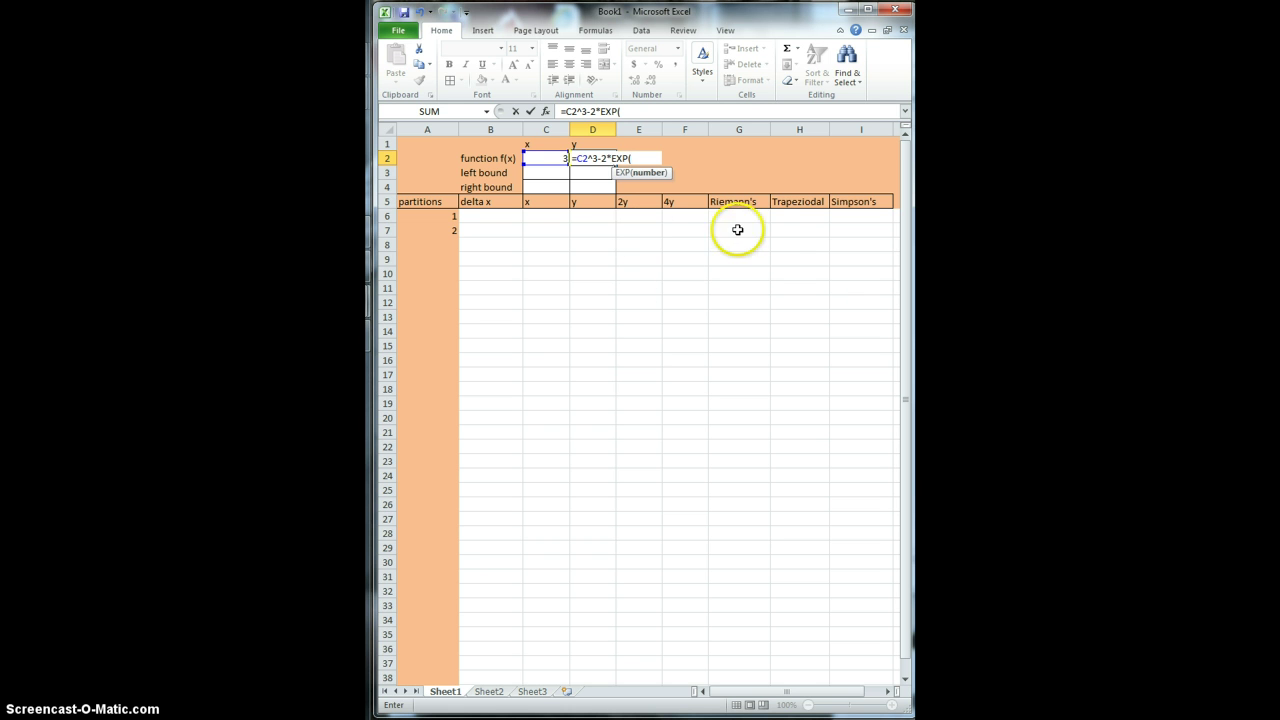
click(555, 161)
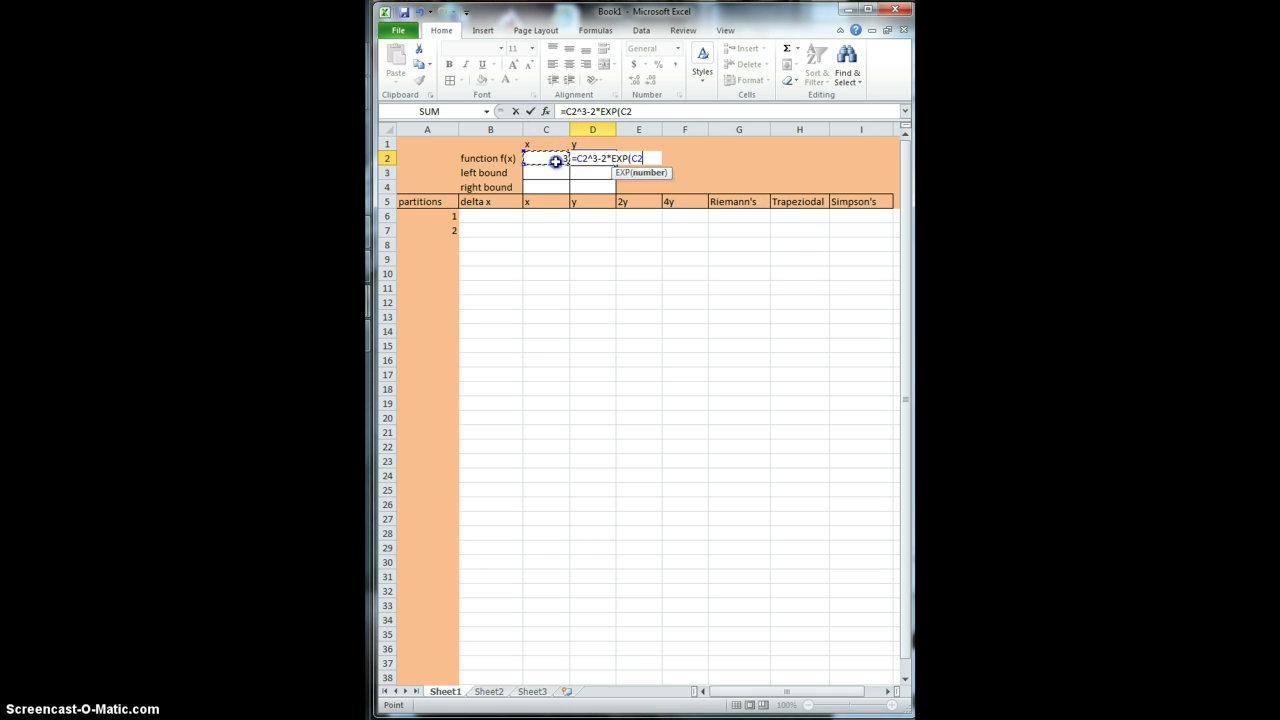
text())
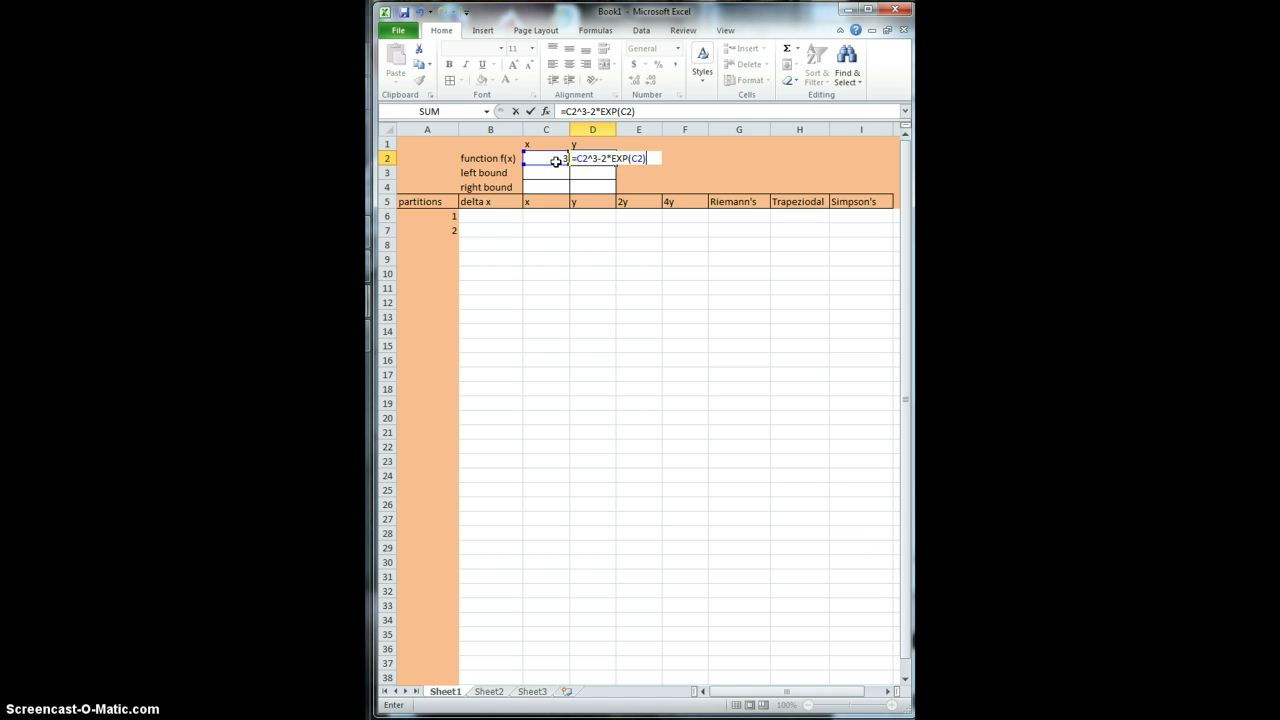
key(Return)
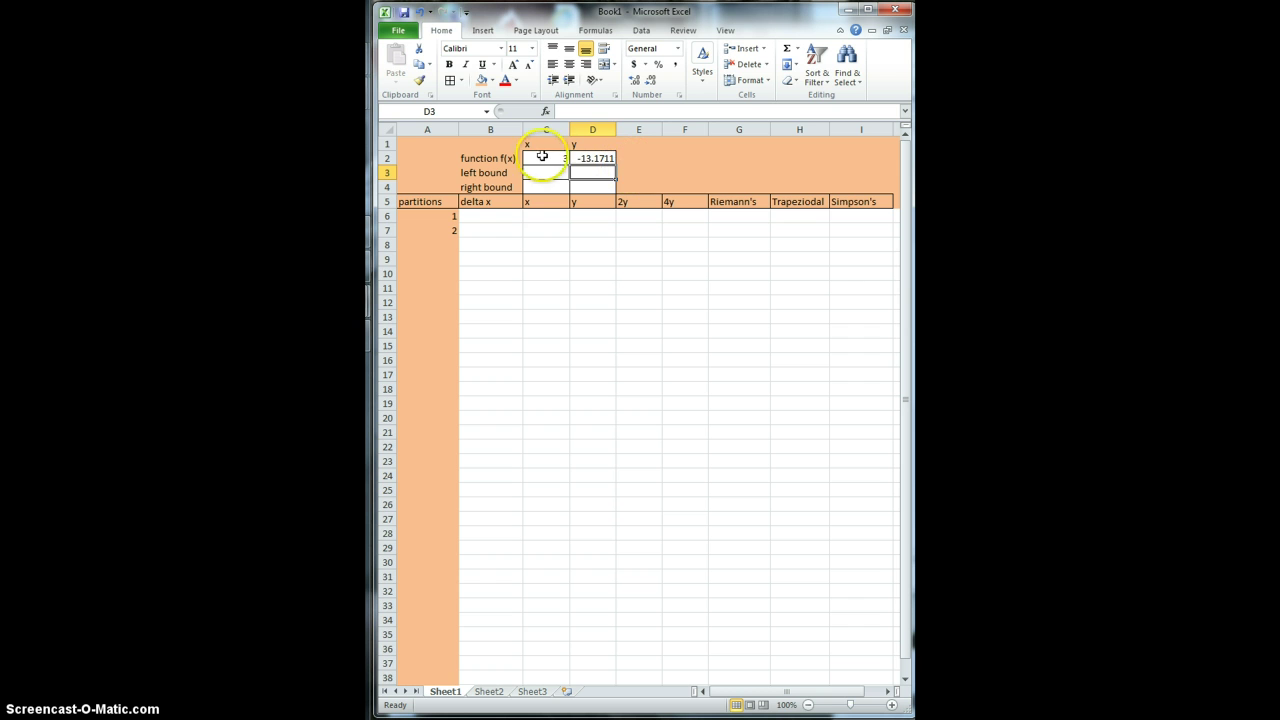
Set the function's x value in cell C2 to 4
click(550, 158)
text(4)
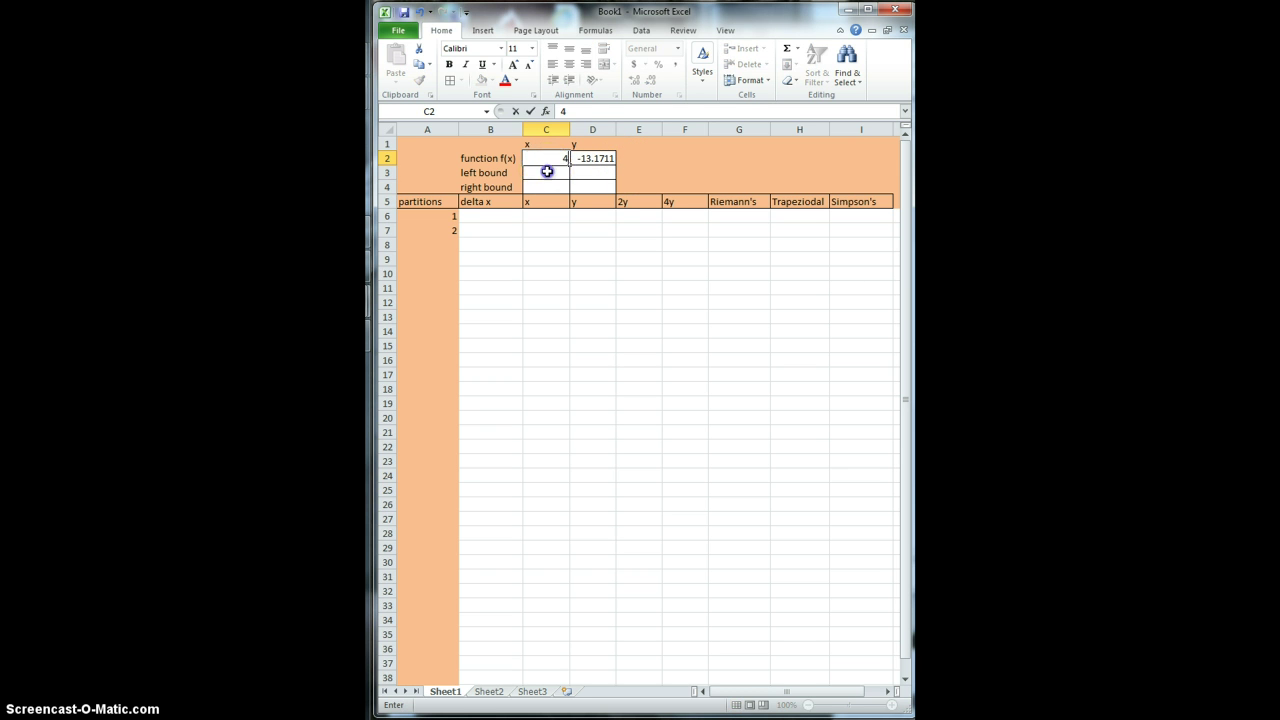
key(Return)
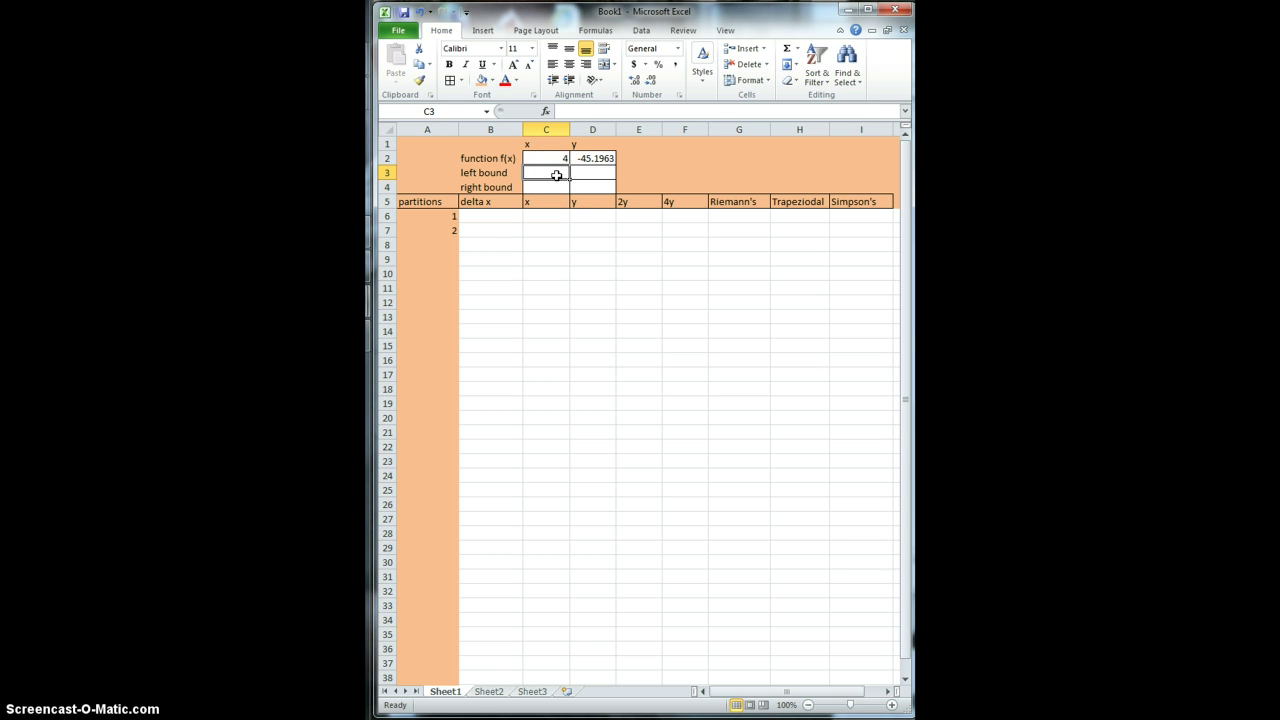
Enter 2 as the left bound's x value in C3 and 8 as the right bound's in C4
click(553, 182)
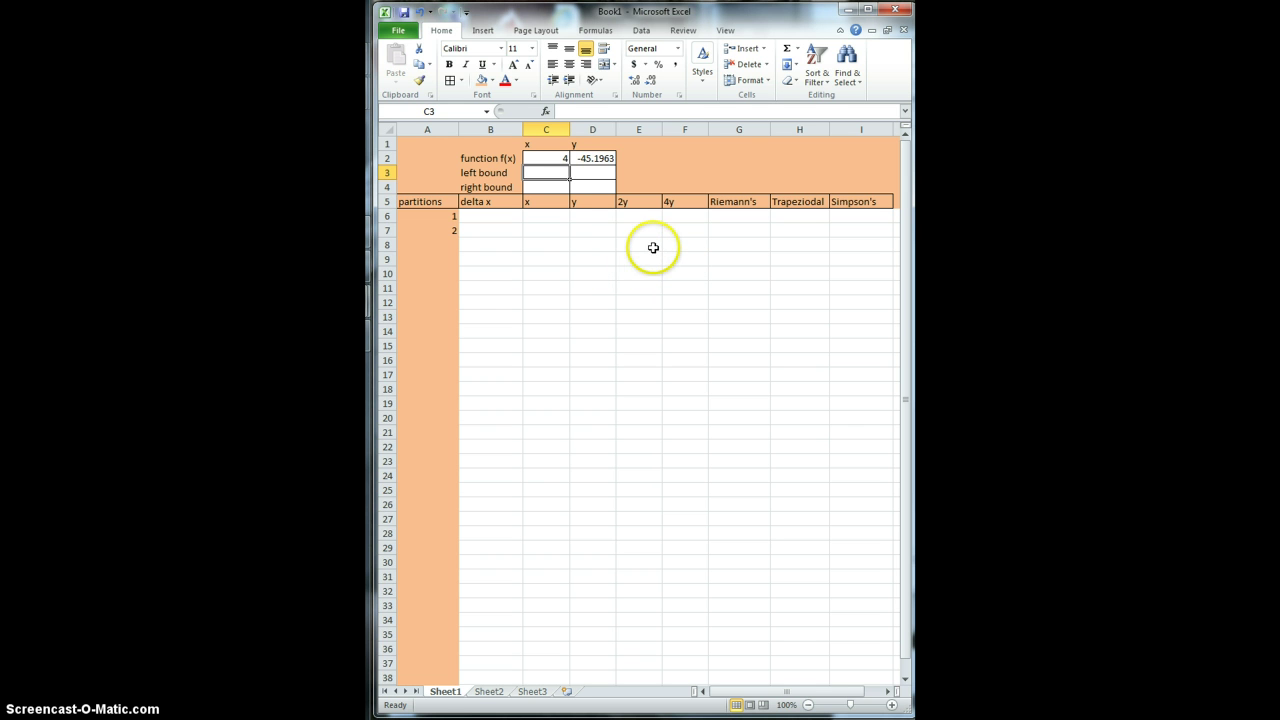
text(2)
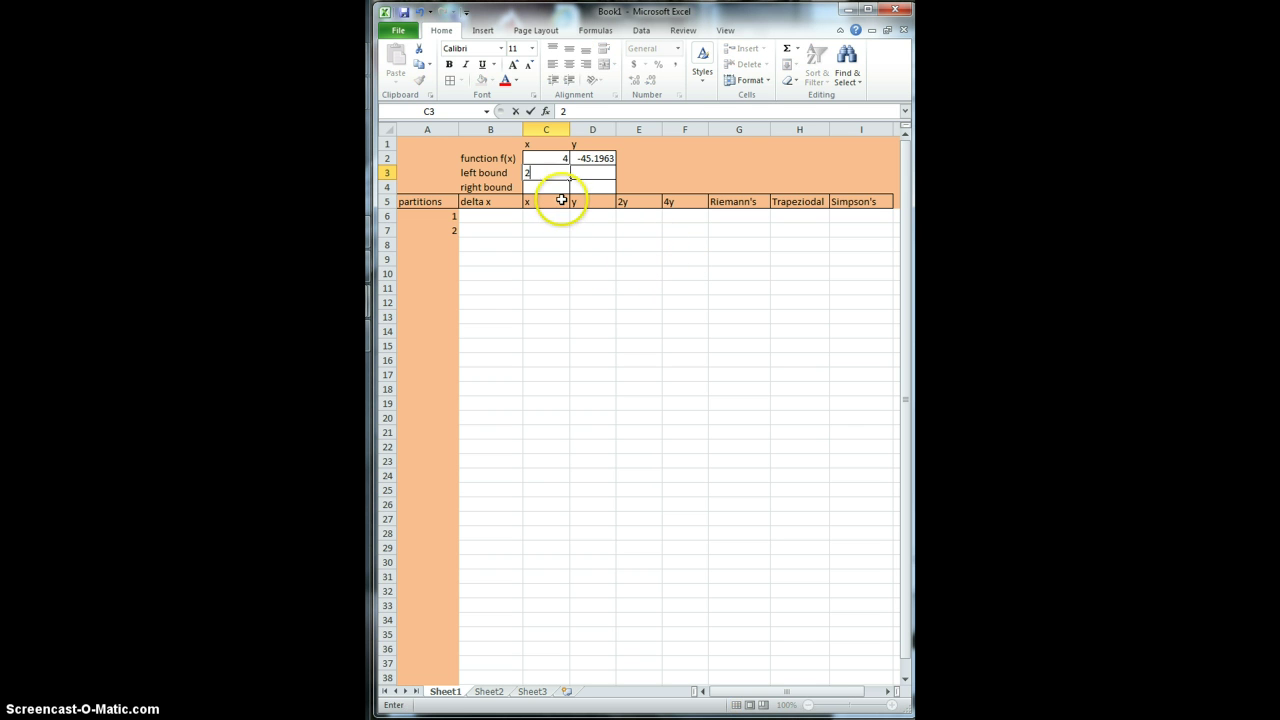
click(551, 187)
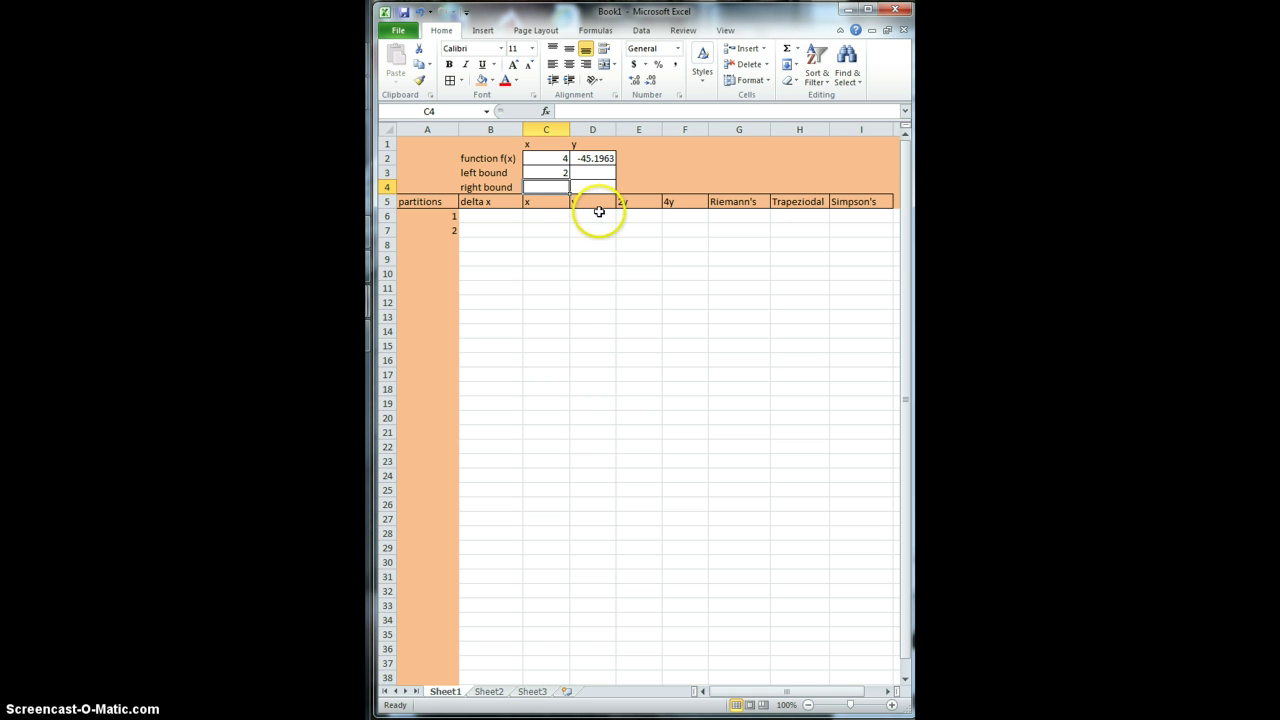
text(8)
click(600, 172)
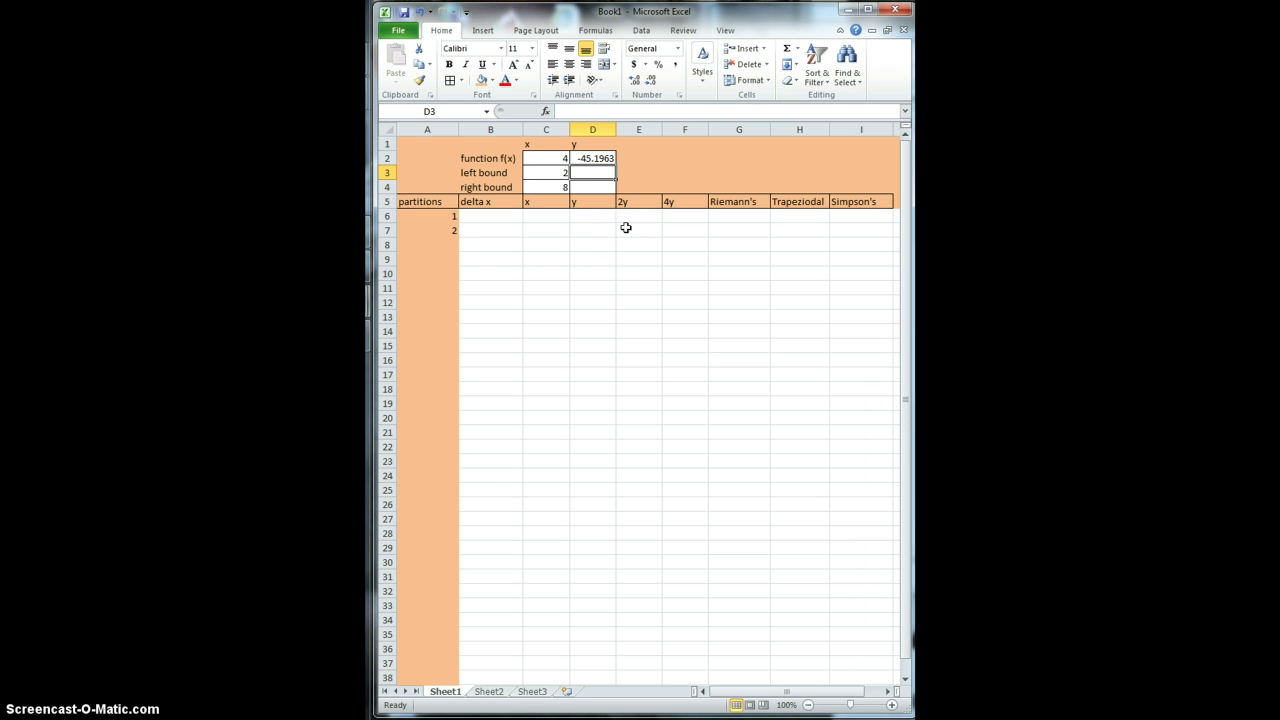
Copy the function formula from D2 down to D4 for both bounds and check the copied formula in D3
click(594, 158)
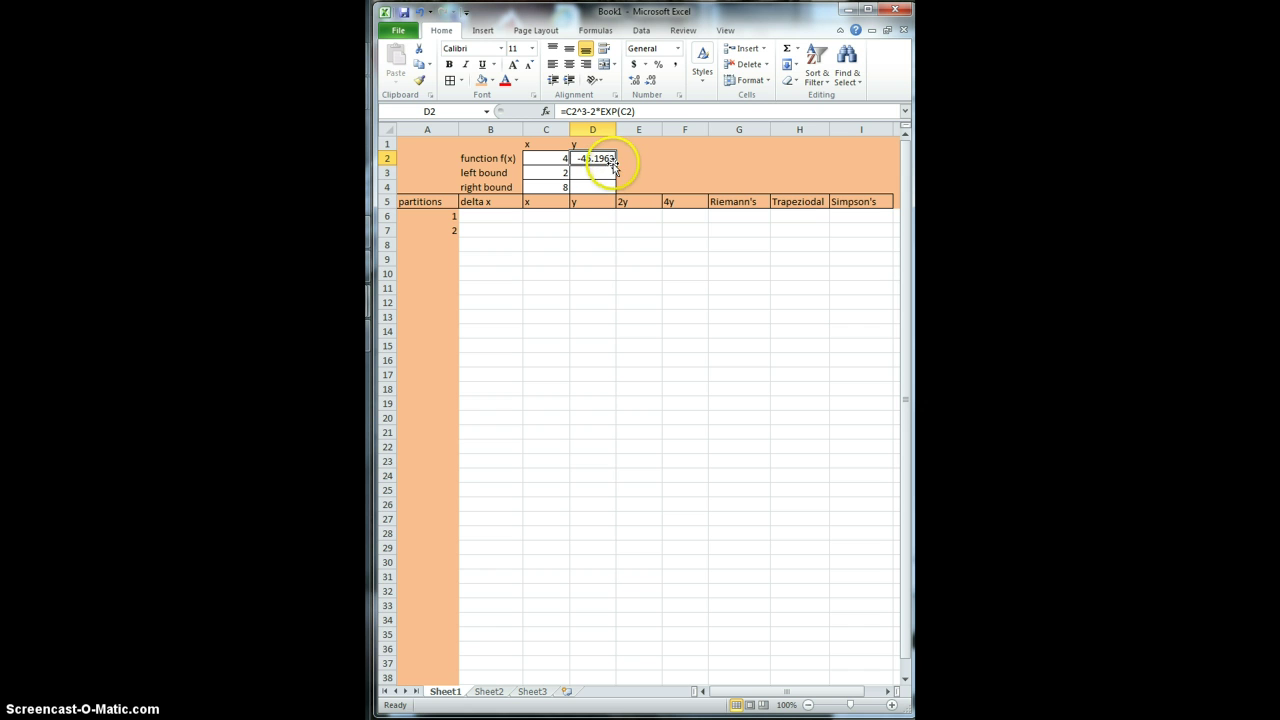
drag(614, 165, 614, 190)
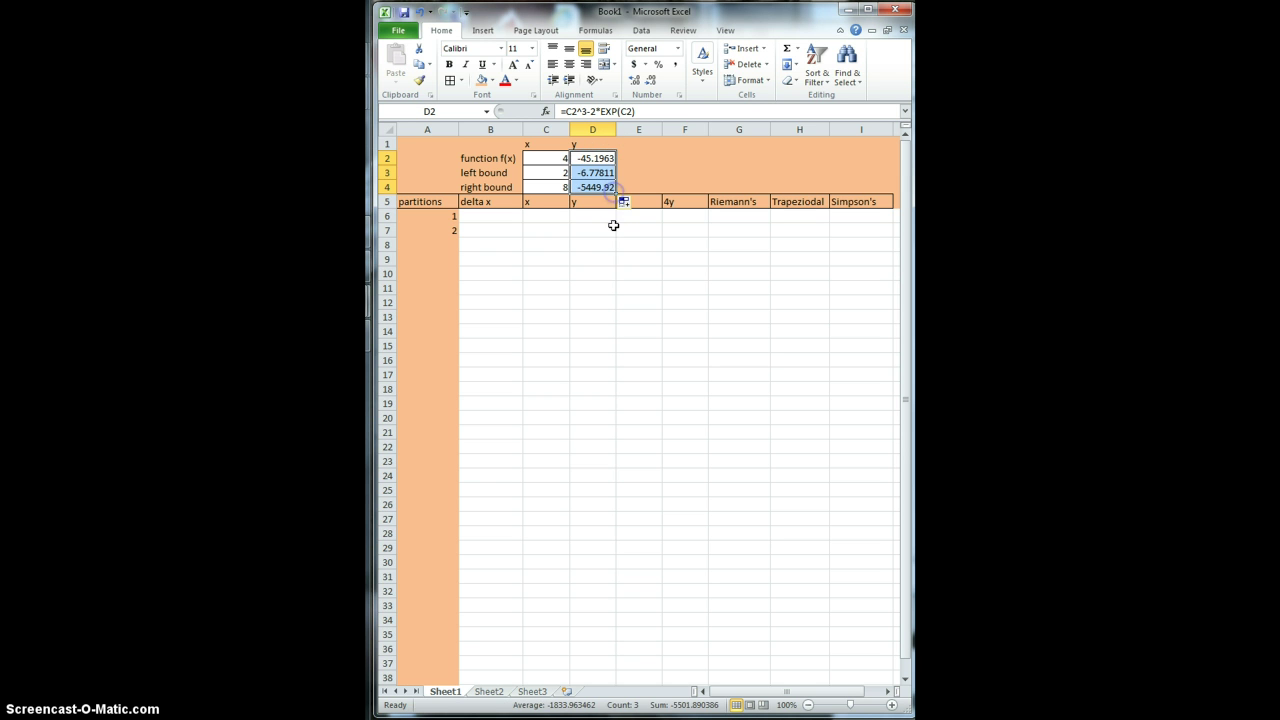
click(588, 174)
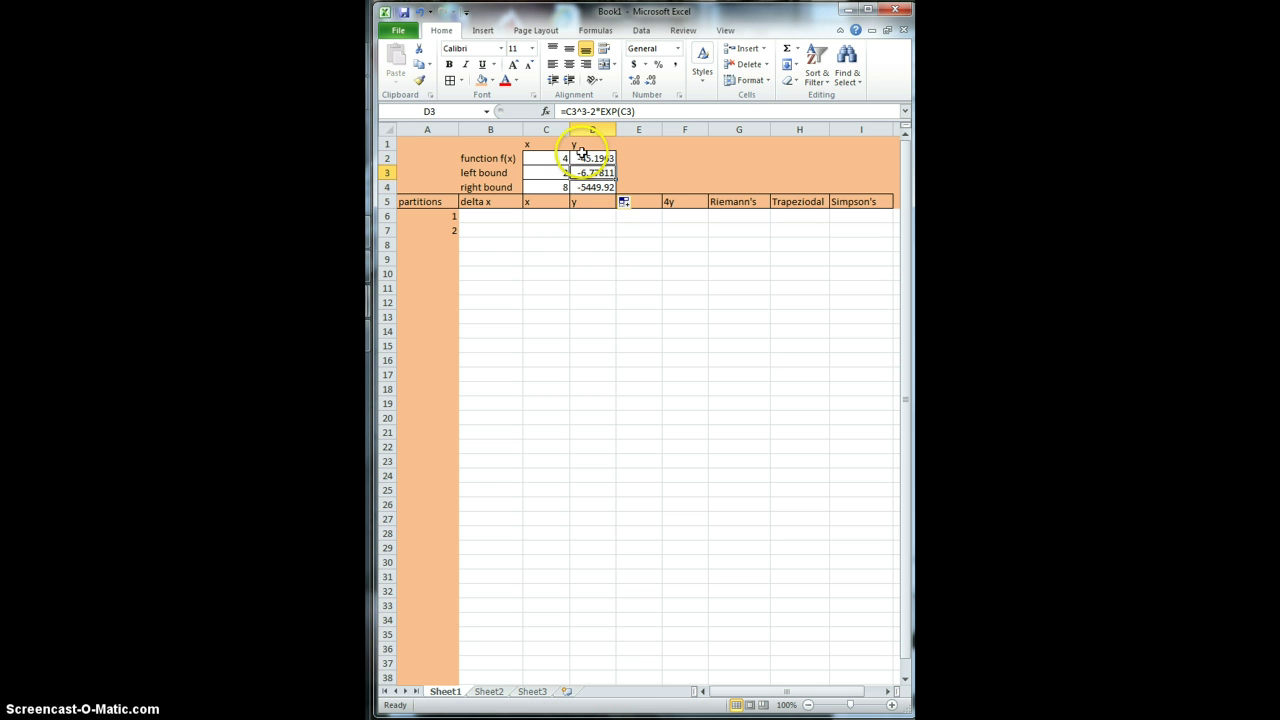
click(586, 111)
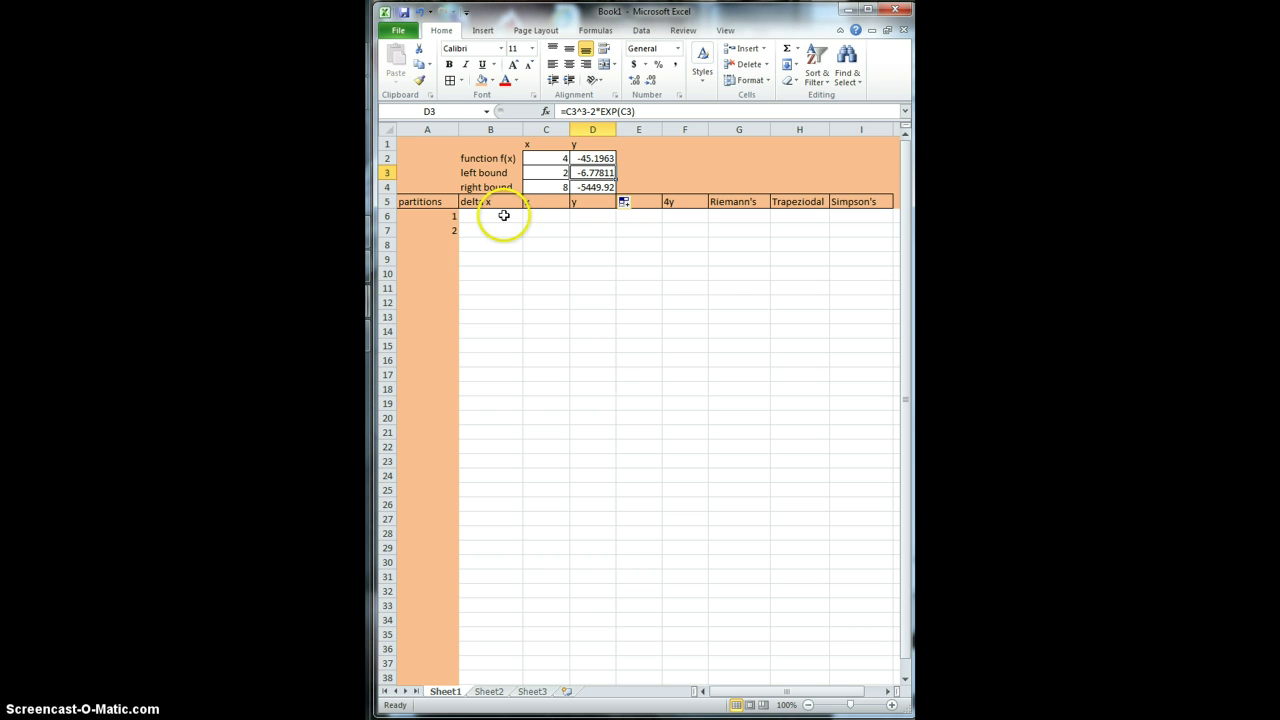
Extend the partitions series in column A from 1 in A6 to 32 in A37
click(446, 217)
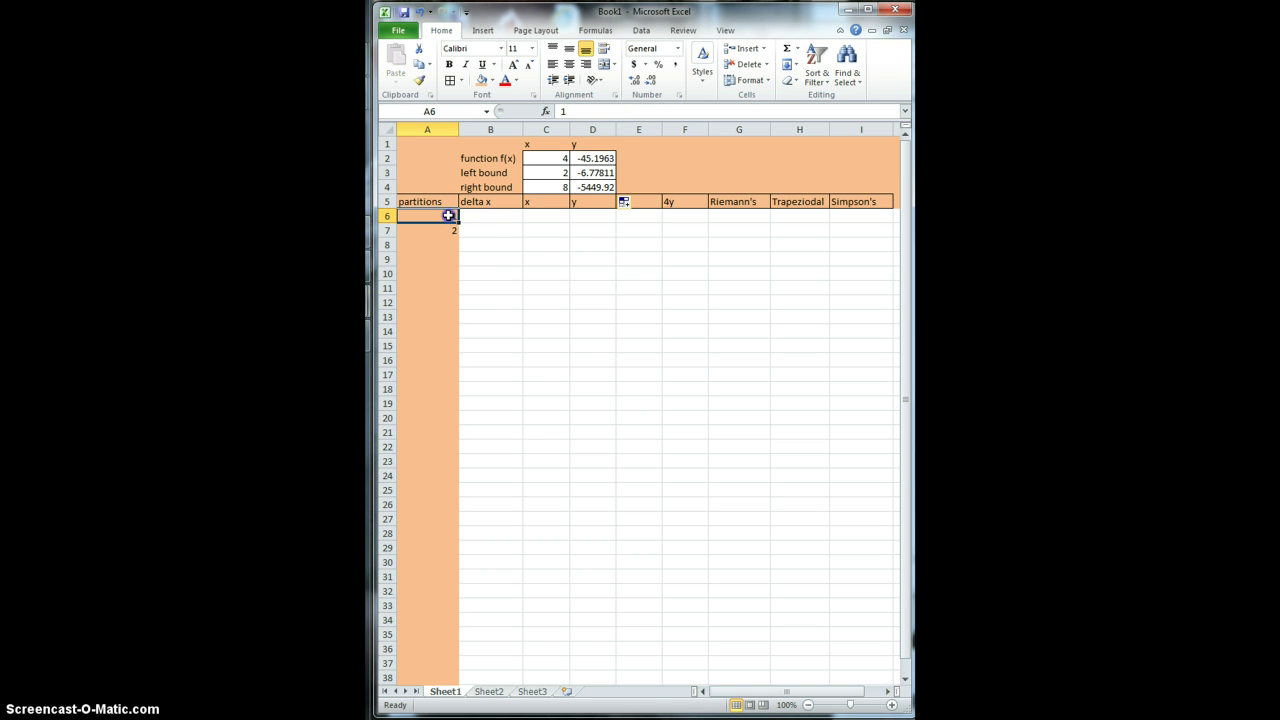
drag(448, 215, 470, 668)
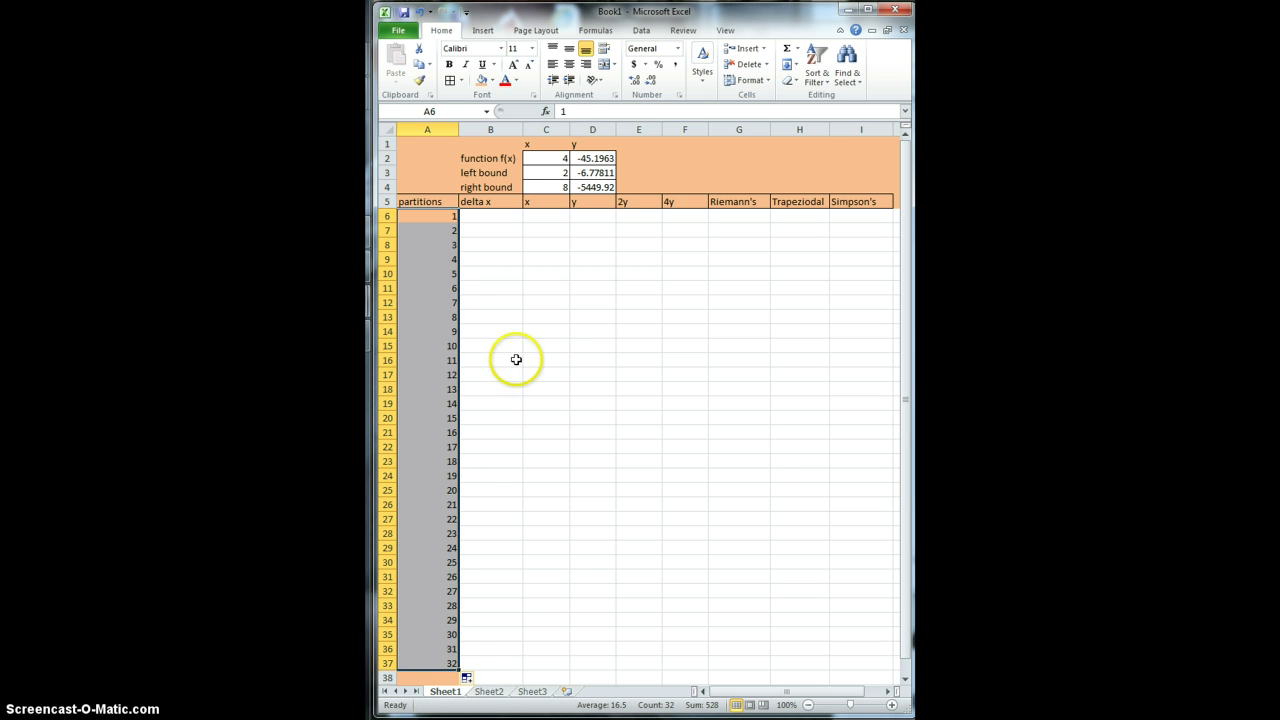
Build the delta x formula =(C4-C3)/A6 in cell B6 from the right bound, left bound and partition count
click(475, 216)
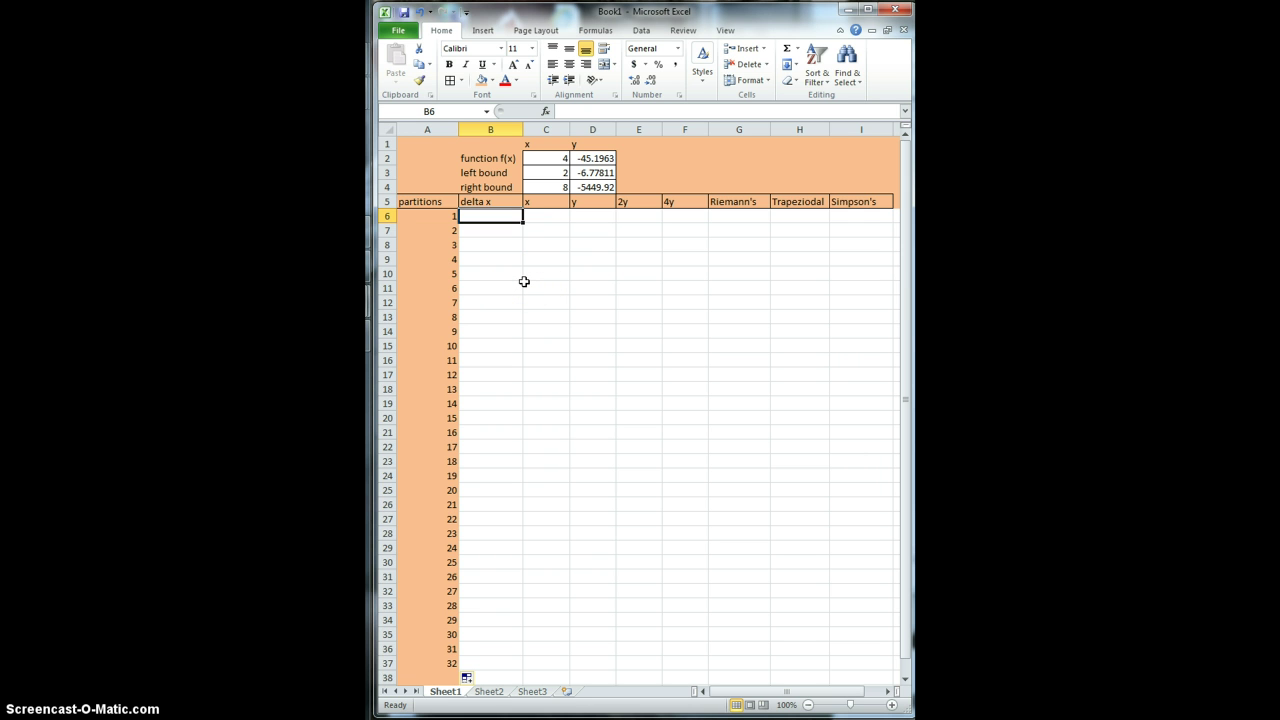
text(=)
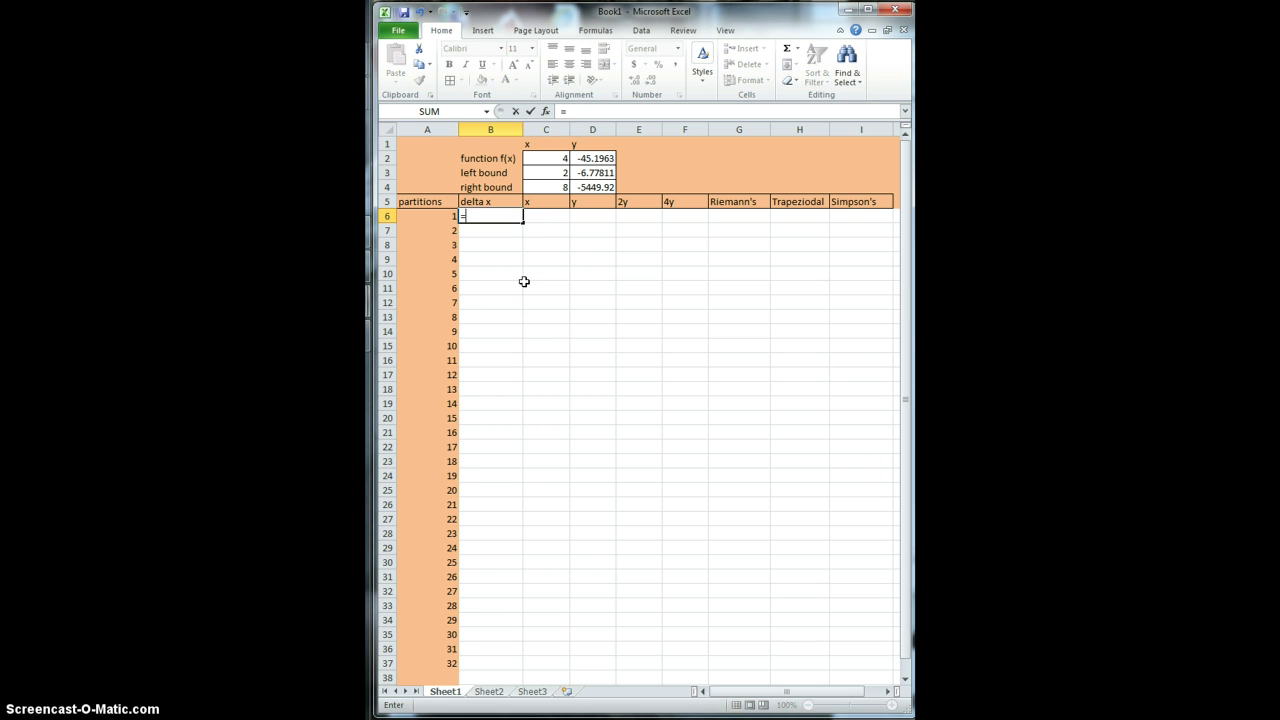
click(548, 187)
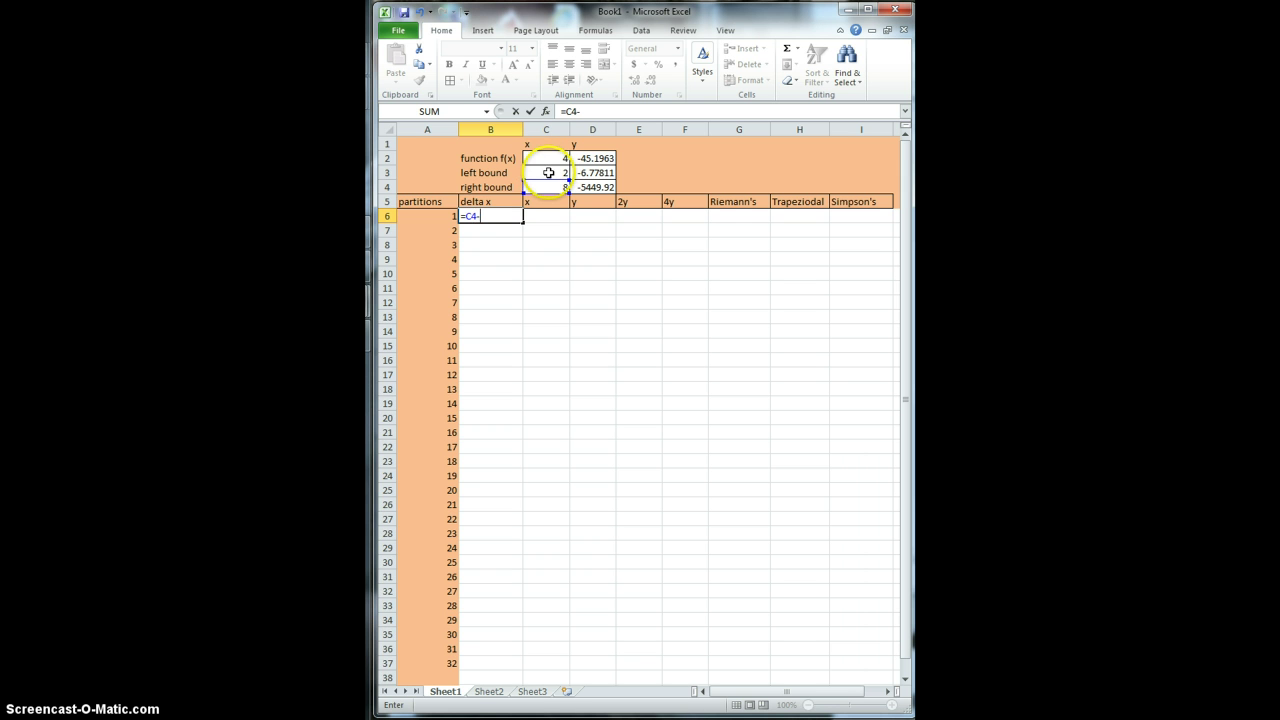
click(548, 172)
click(462, 216)
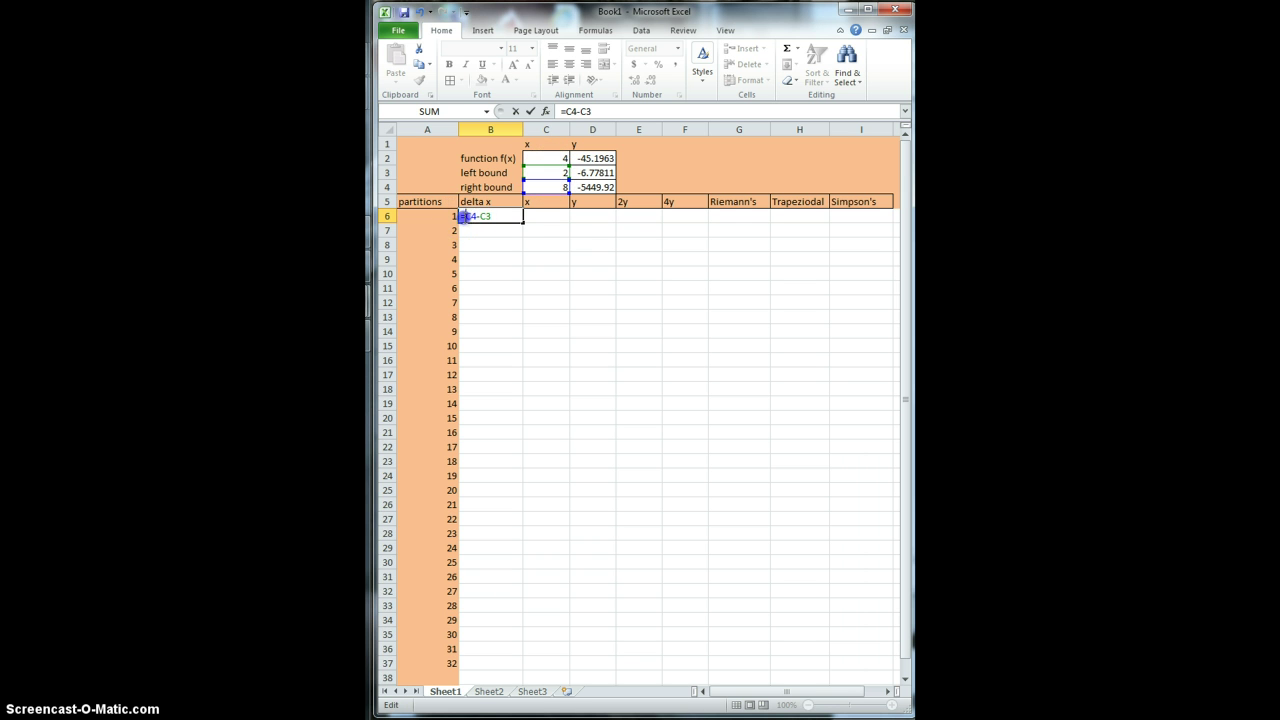
text(()
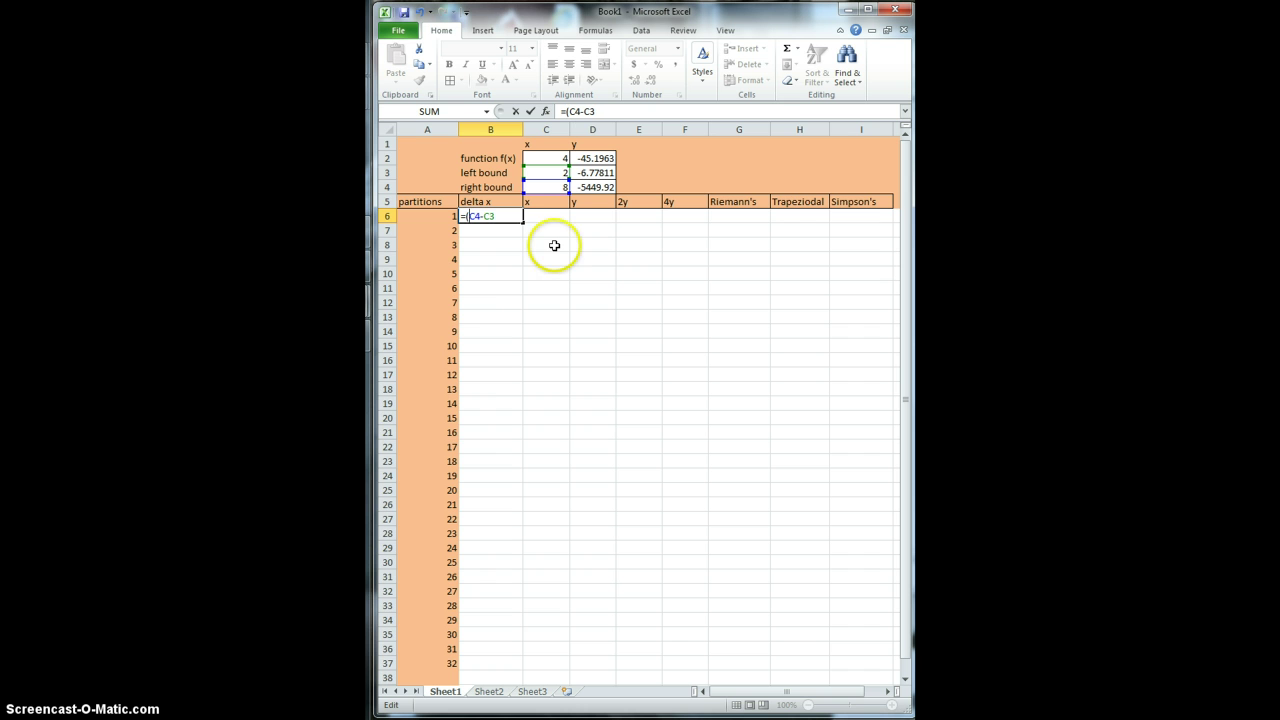
click(503, 217)
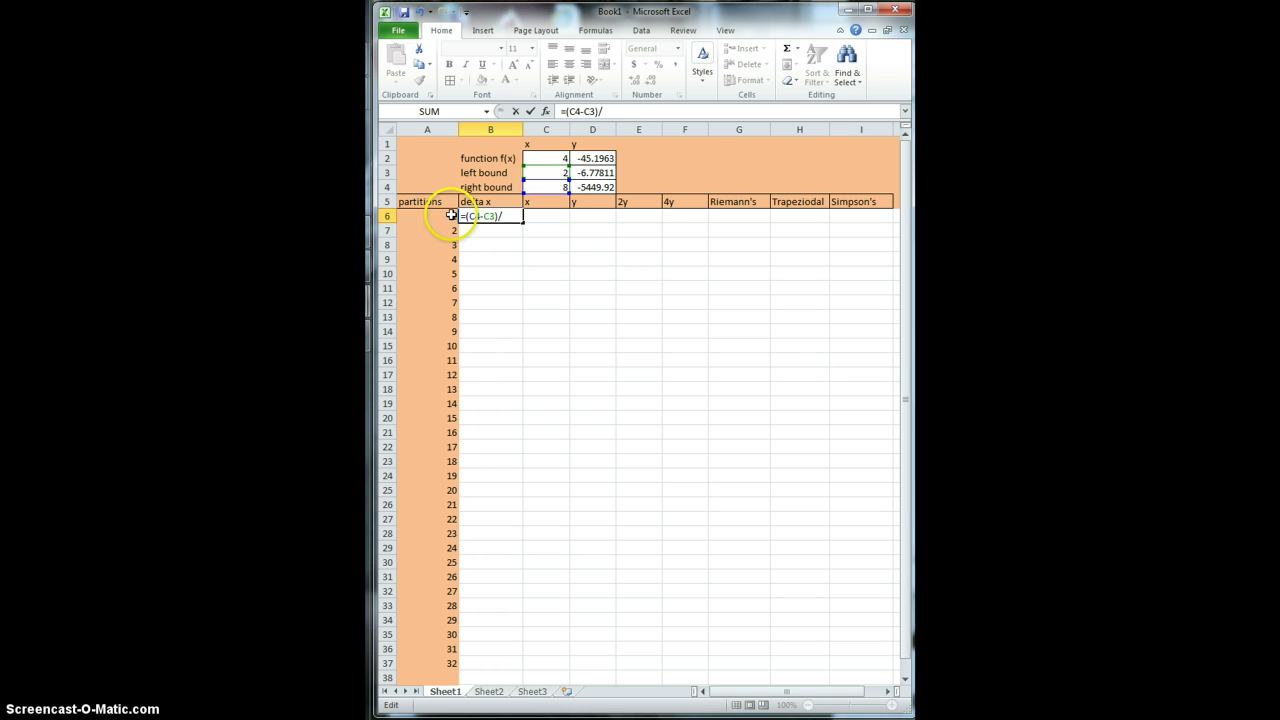
click(441, 216)
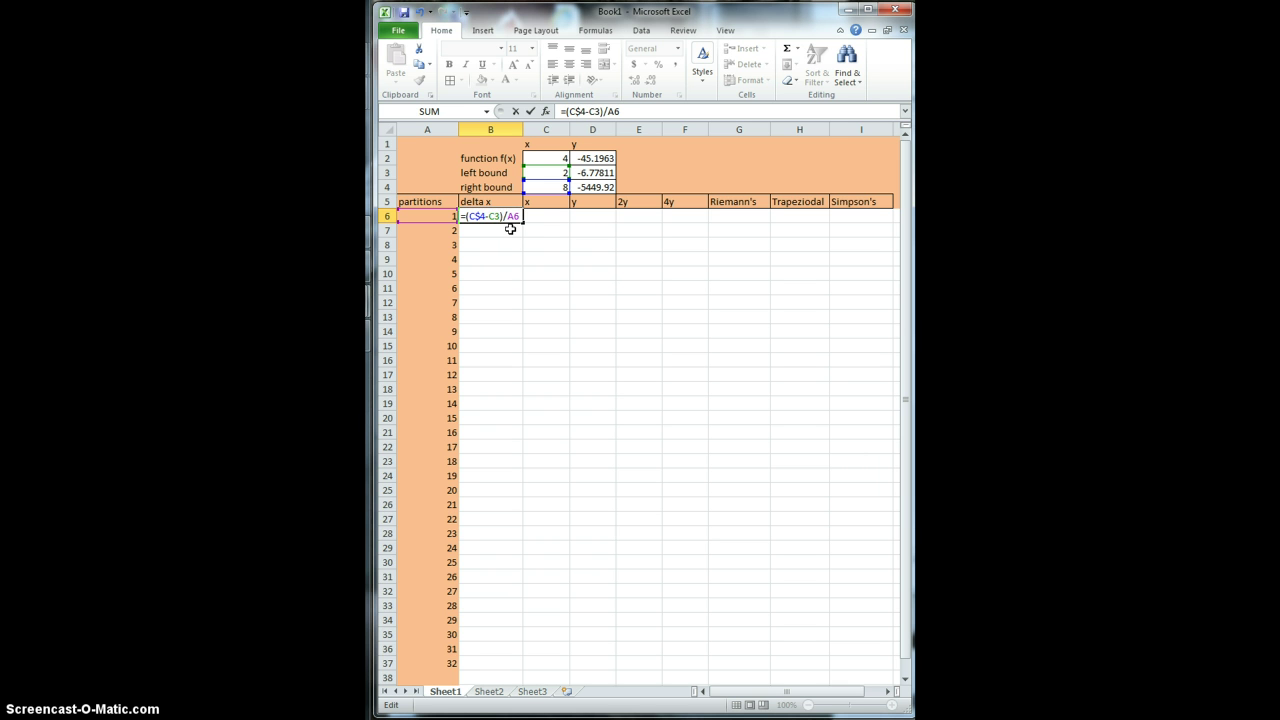
Make both bound references in B6 absolute, giving =($C$4-$C$3)/A6, and fill the formula down to B37
click(491, 219)
text($)
click(468, 216)
text($C)
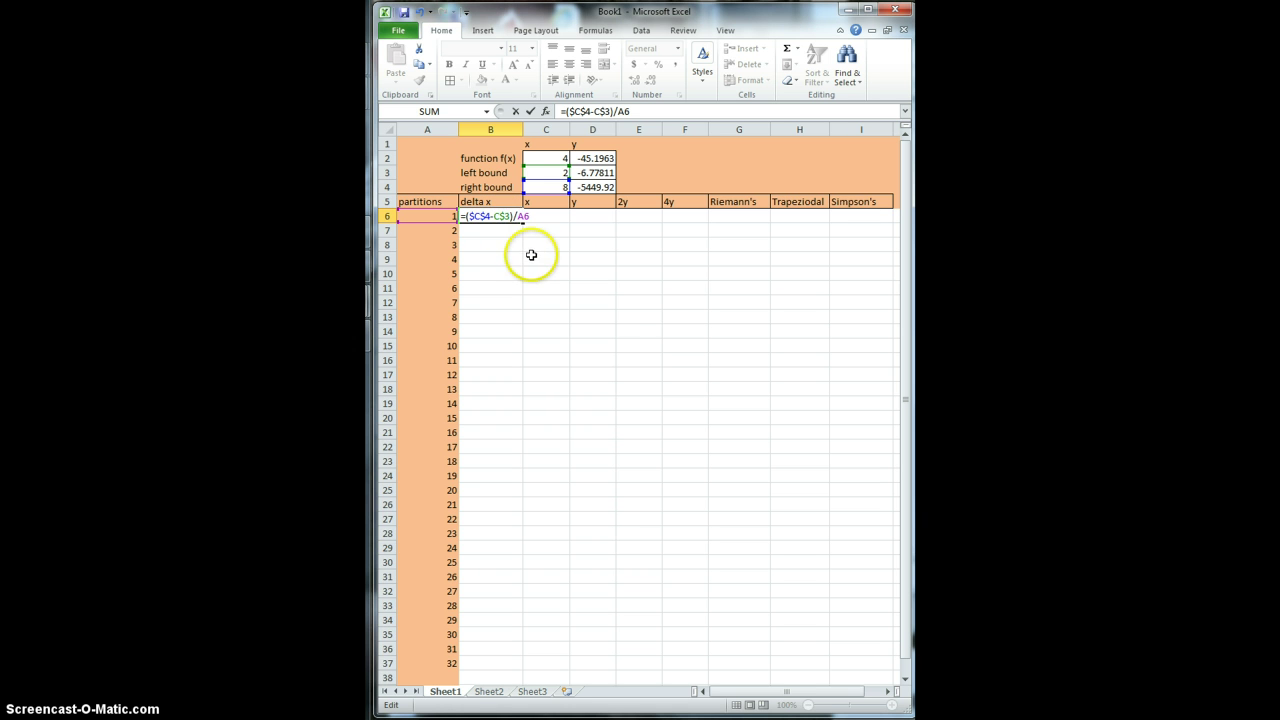
text($)
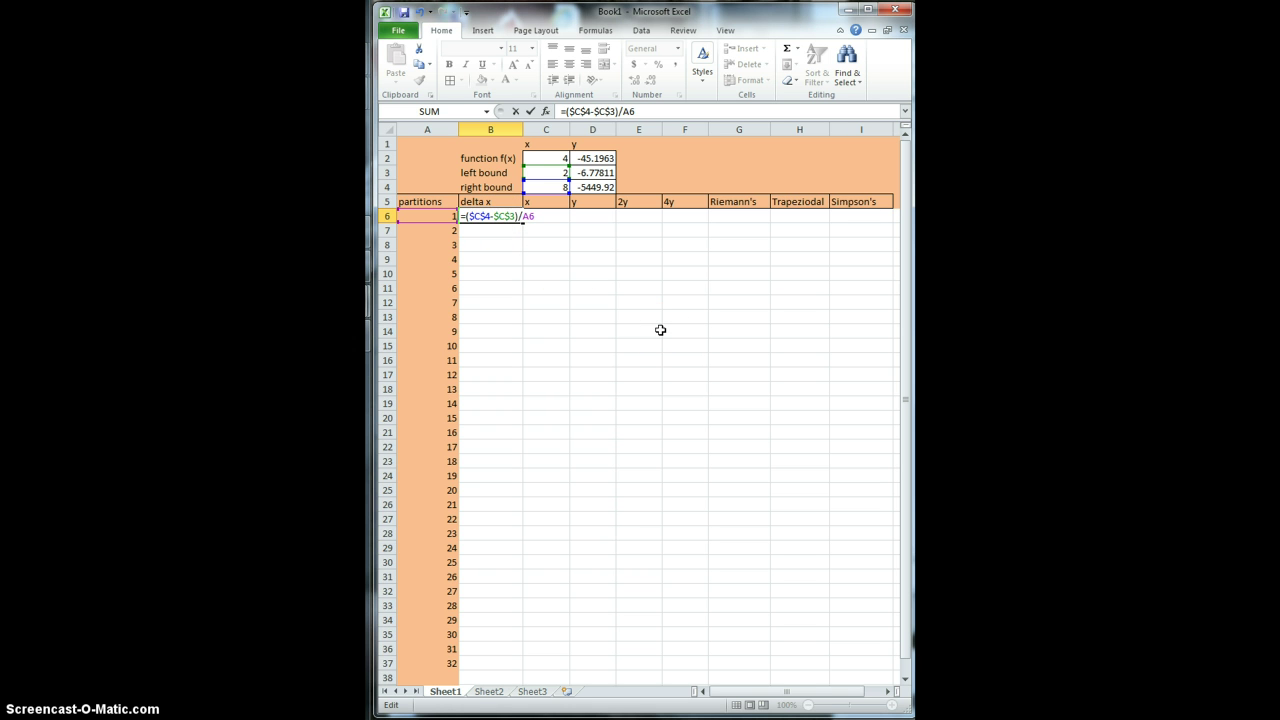
key(Return)
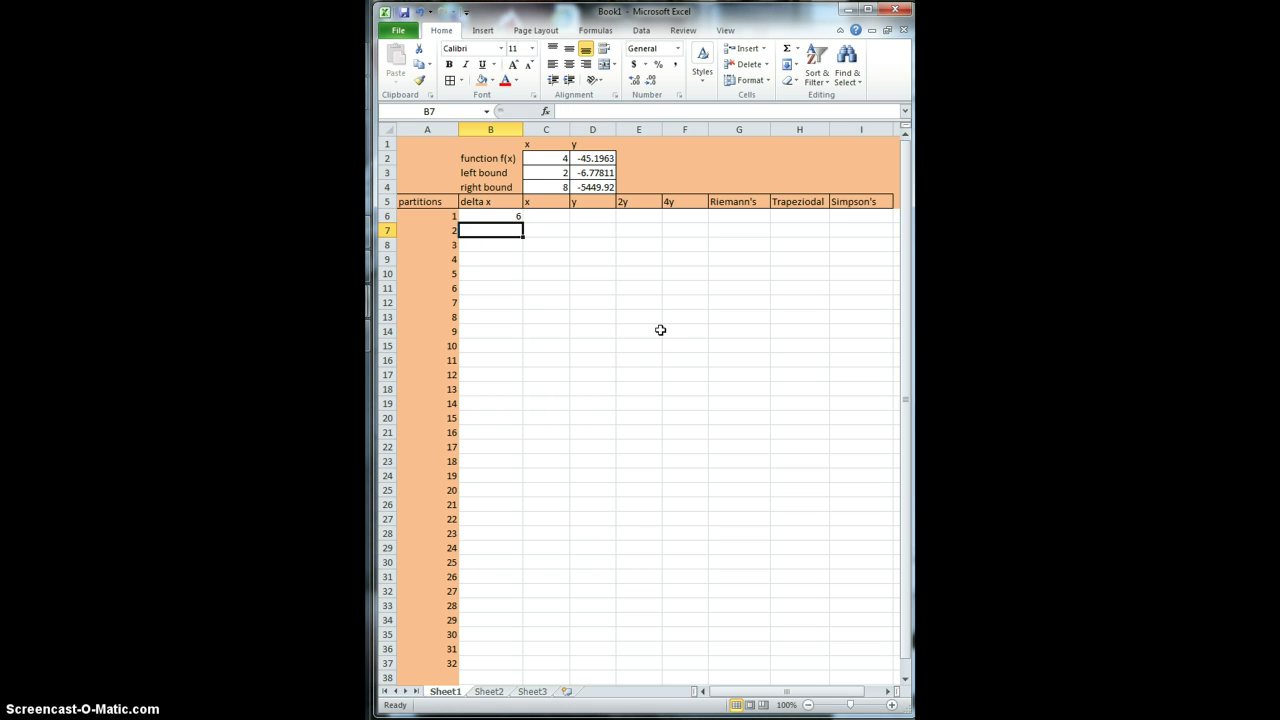
click(489, 219)
drag(522, 220, 510, 669)
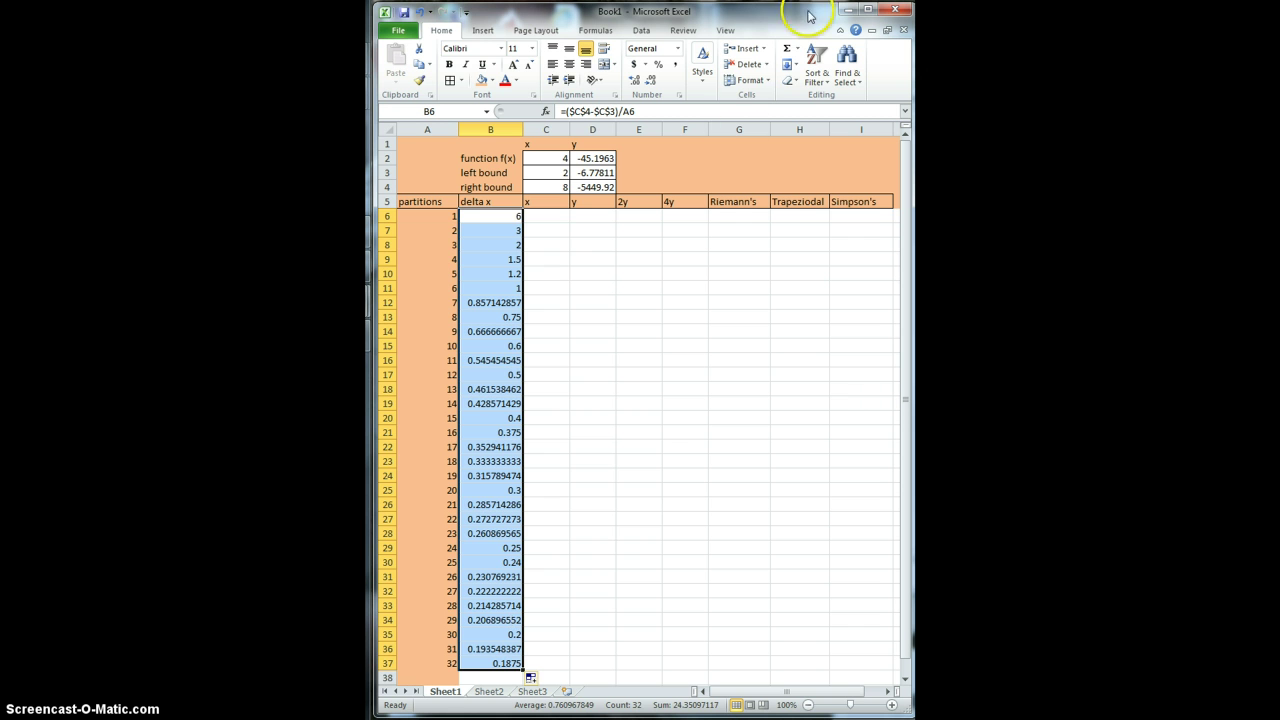
Enter 2 as the first value in the x column, cell C6
click(545, 217)
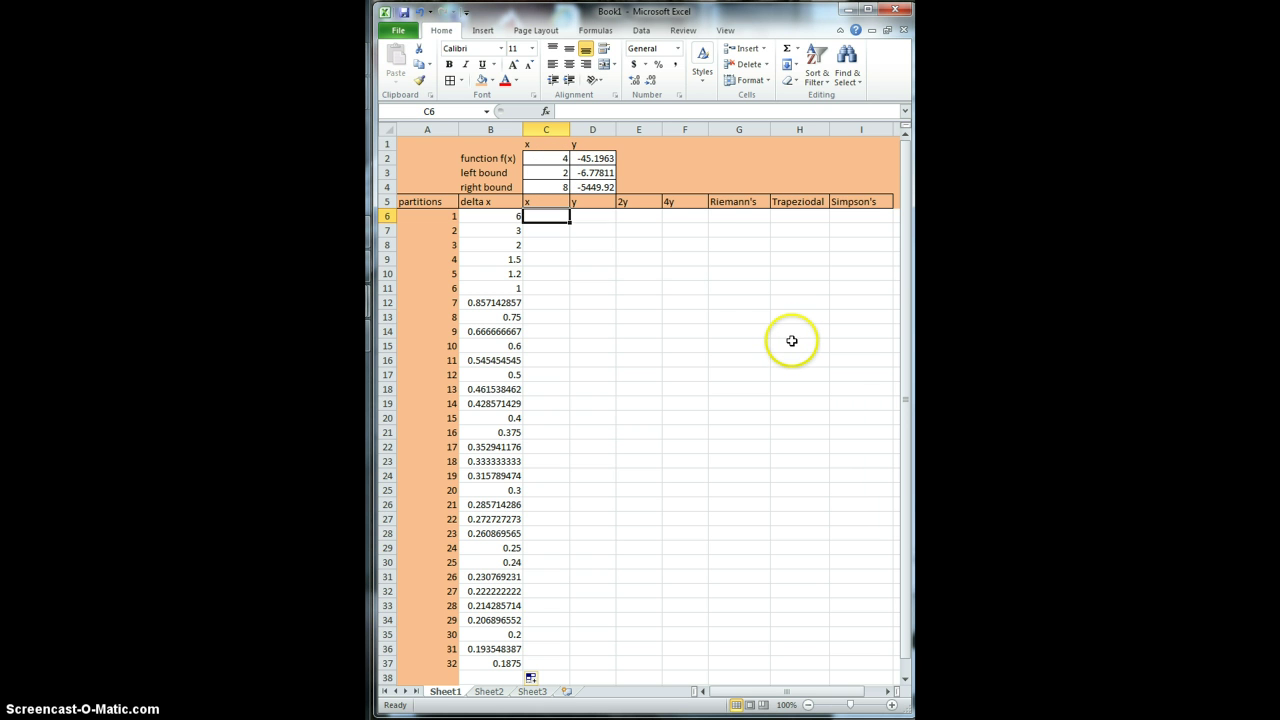
text(2)
click(591, 216)
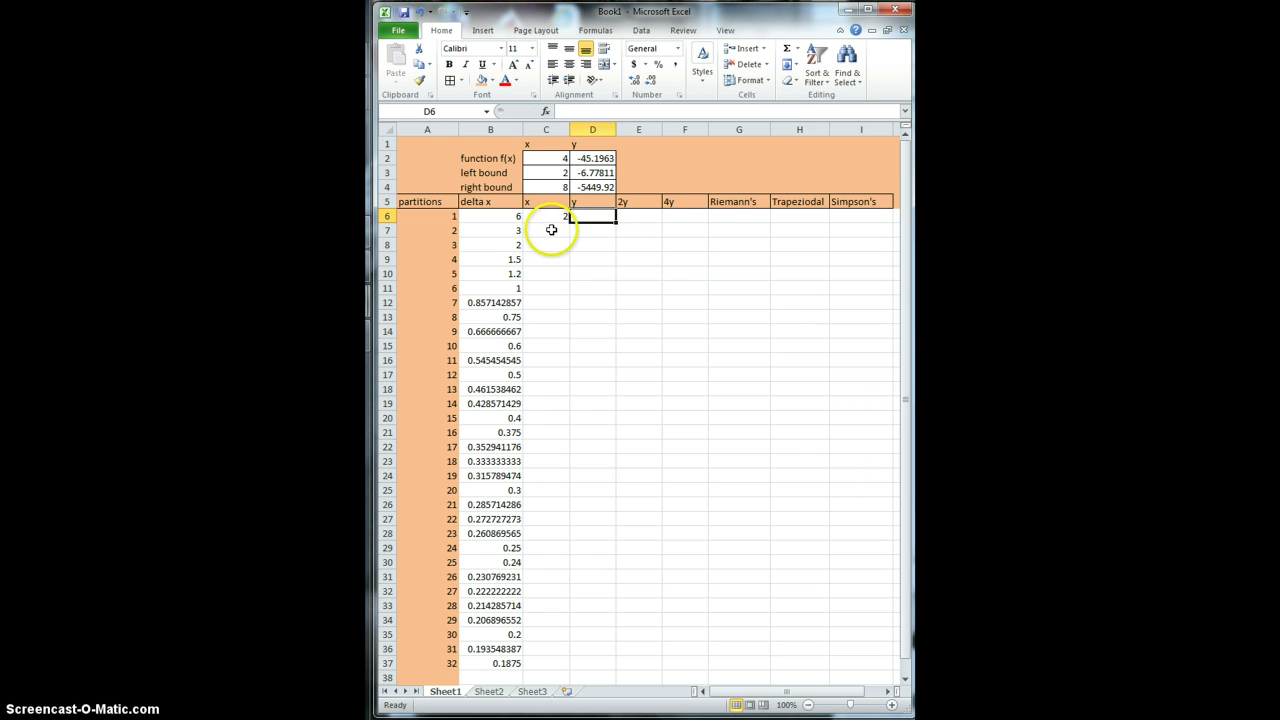
click(550, 216)
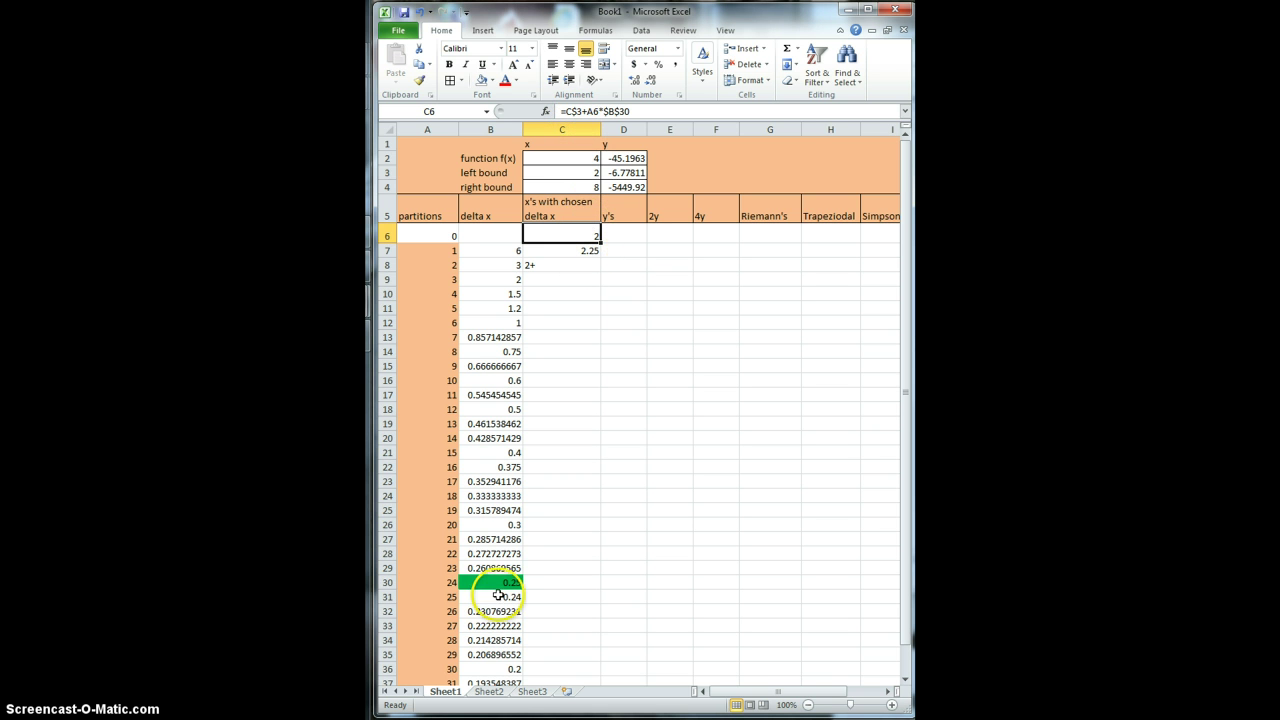
Fill the x formula =C$3+A6*$B$30 from C6 down to C30, the row for 24 partitions
click(593, 253)
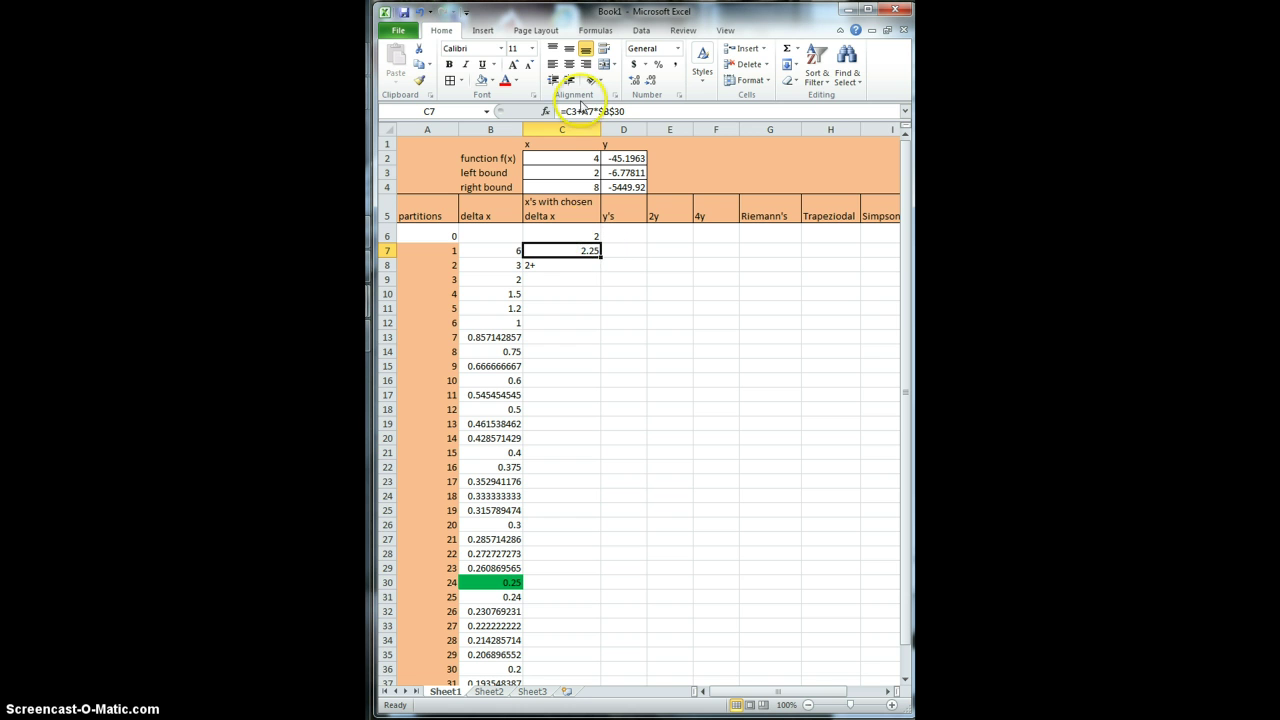
click(583, 235)
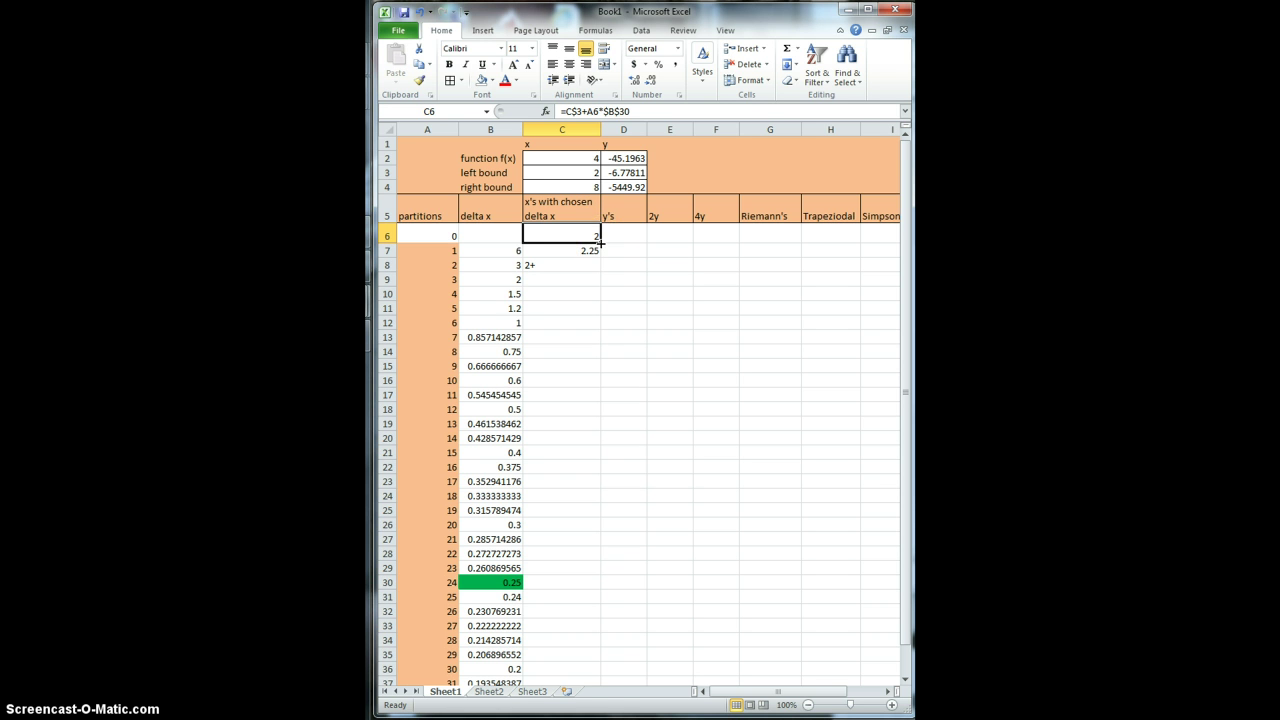
drag(600, 243, 555, 540)
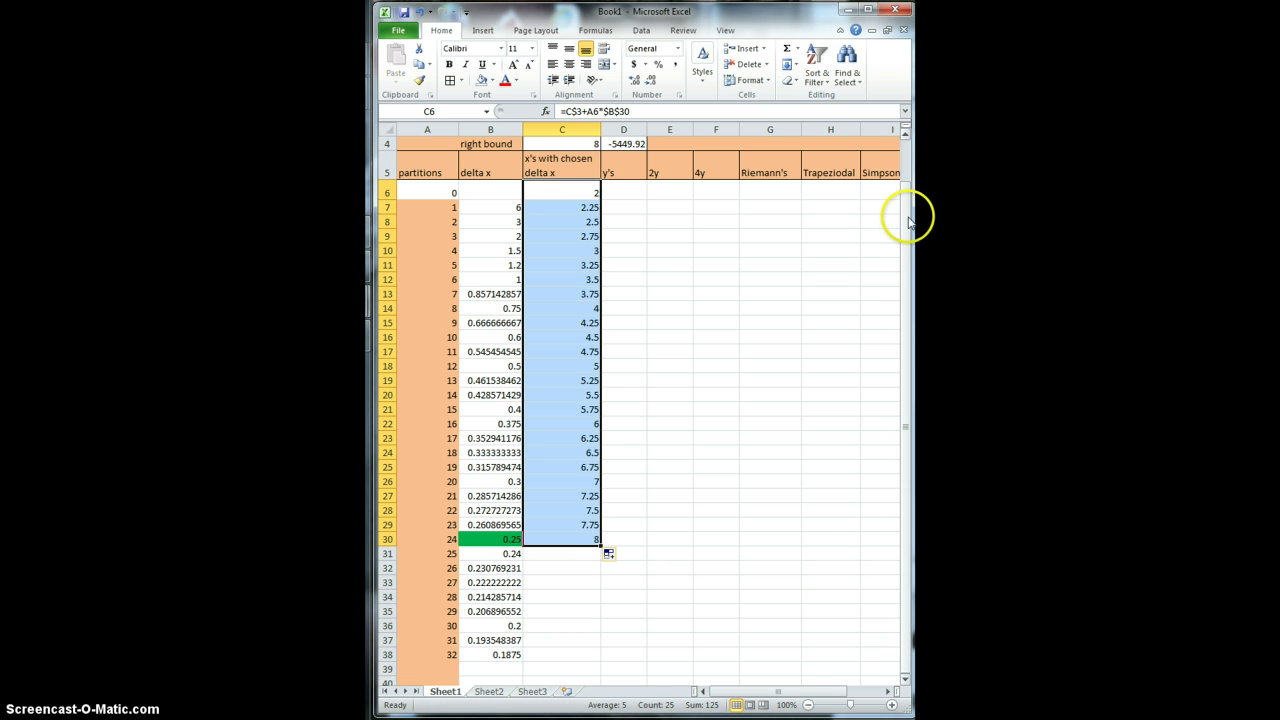
drag(906, 218, 905, 200)
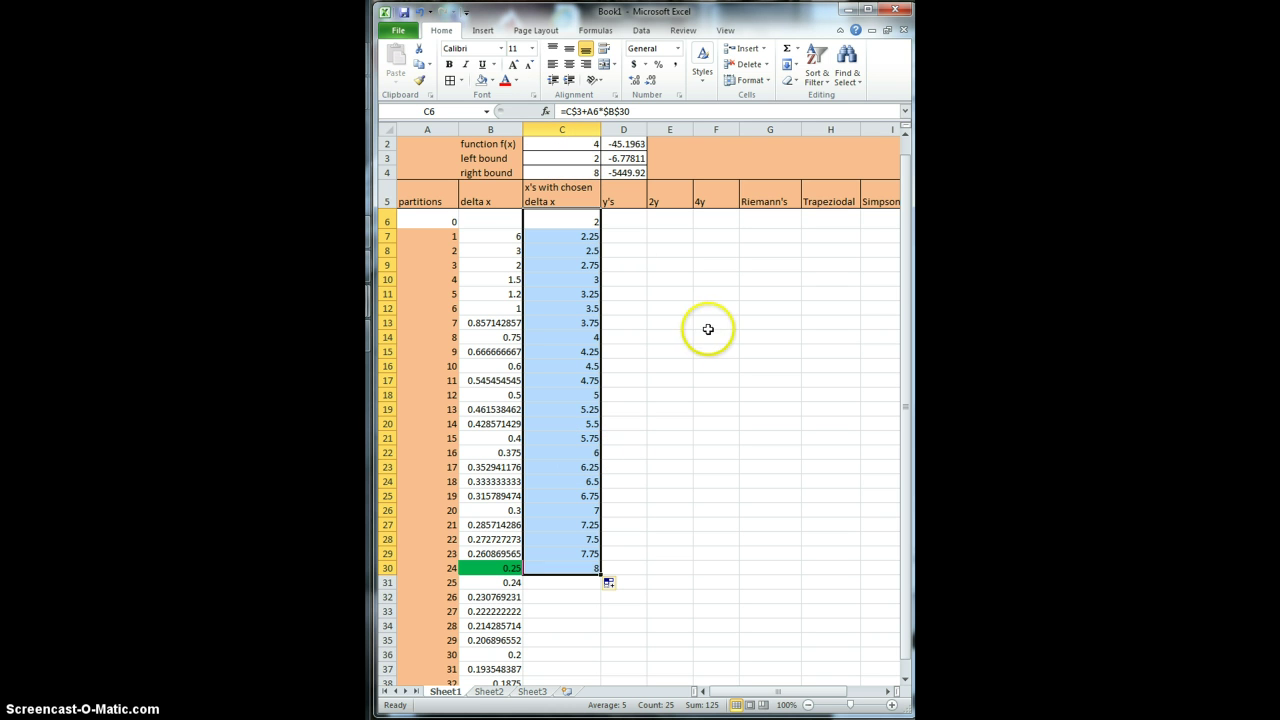
click(904, 132)
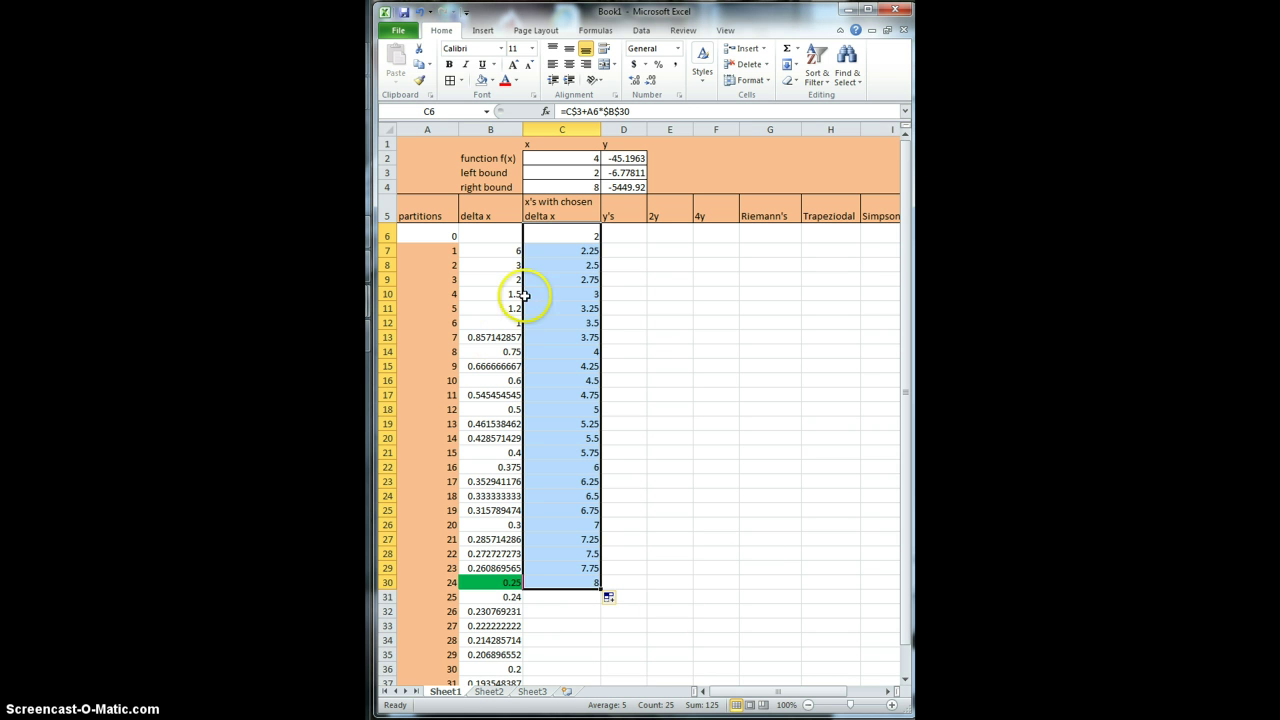
click(617, 238)
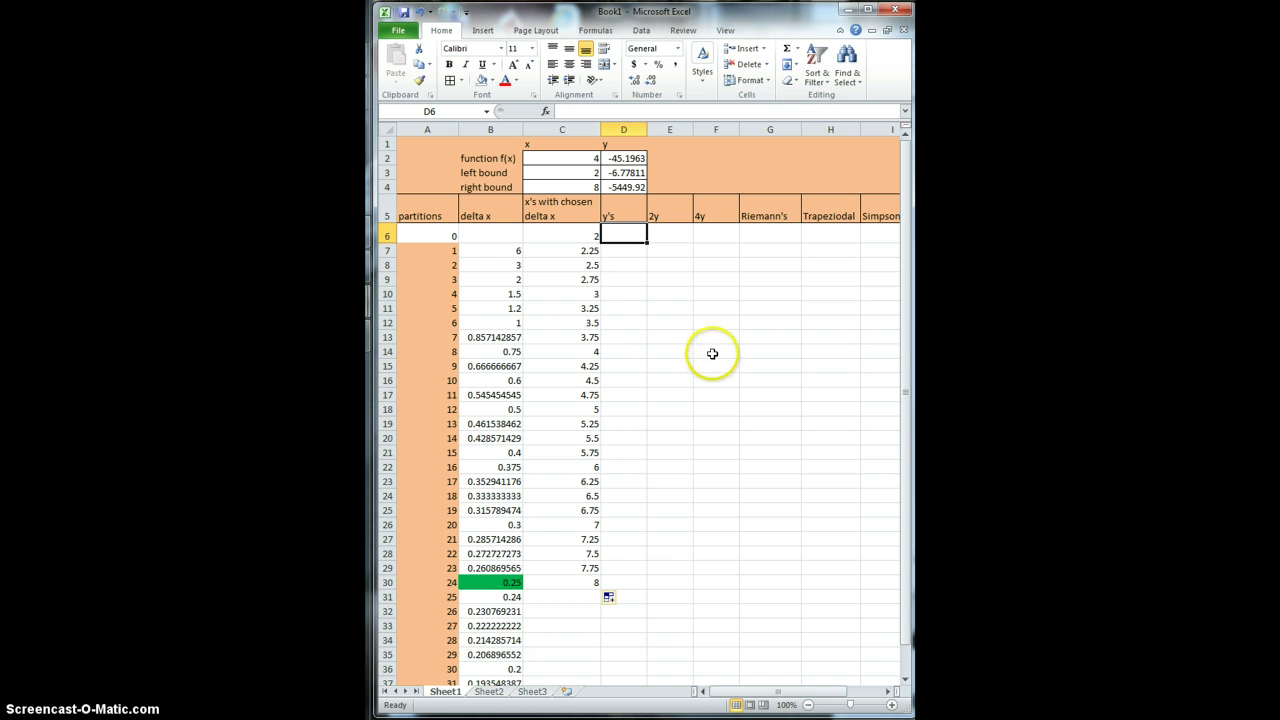
click(585, 188)
click(624, 187)
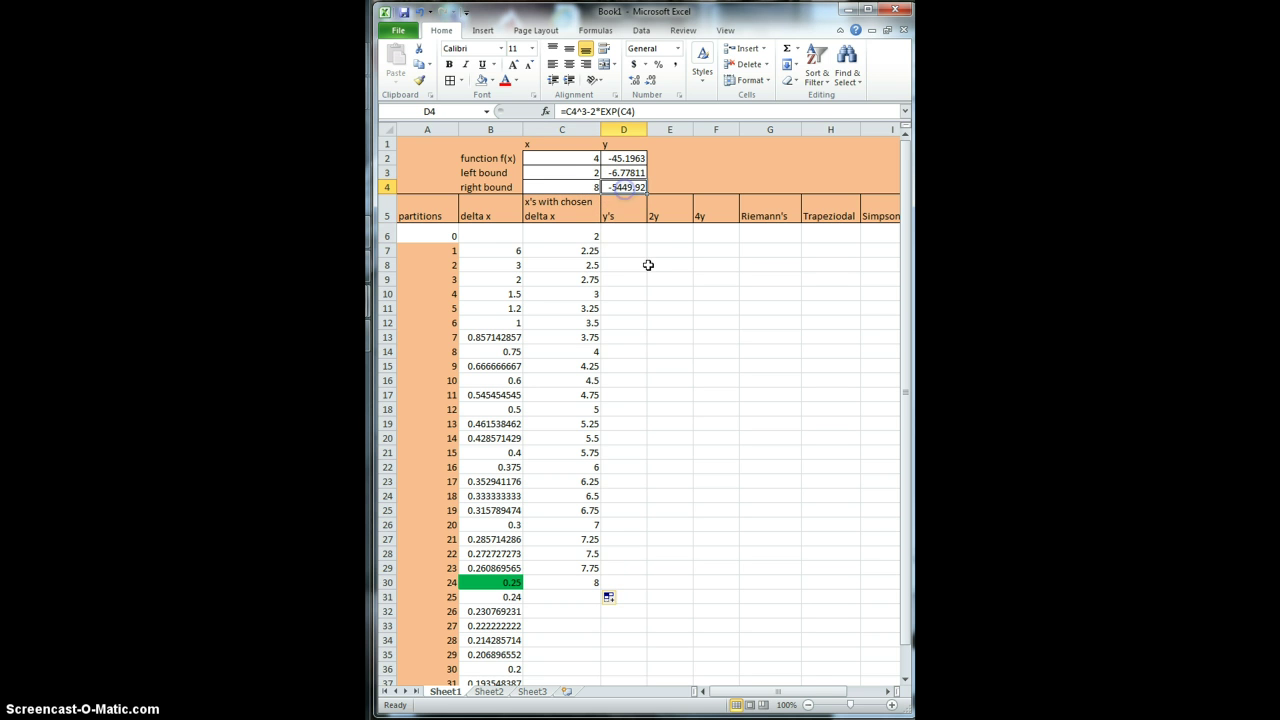
click(623, 189)
mouse_move(645, 192)
mouse_down()
mouse_move(654, 437)
mouse_move(630, 188)
mouse_up()
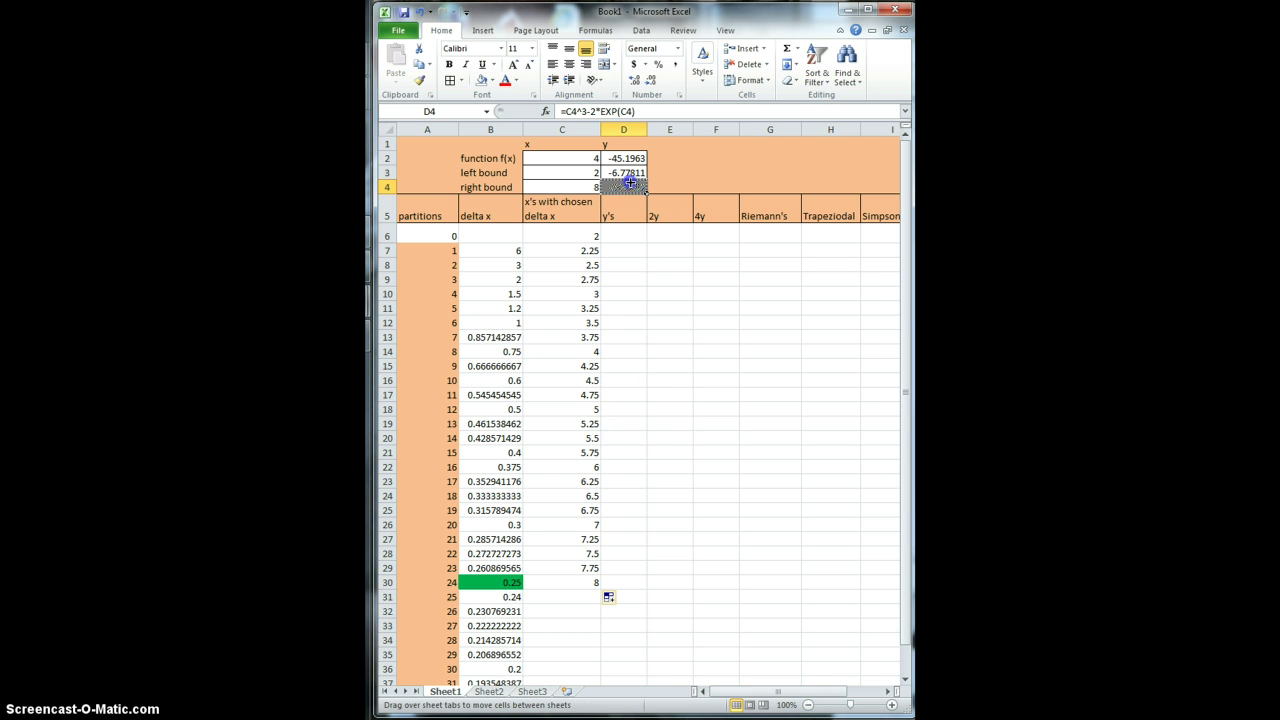
click(618, 210)
key(ctrl+c)
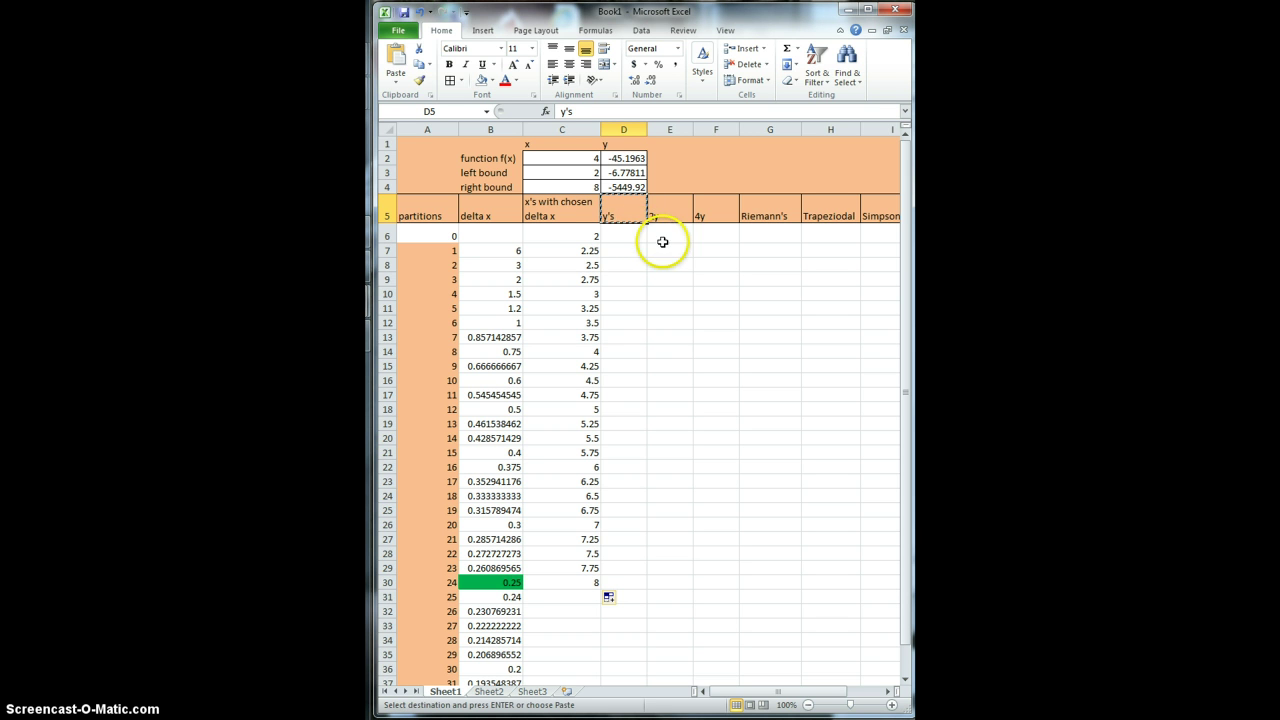
Fill the function formula =C4^3-2*EXP(C4) from D4 down to D30 and re-enter y's as the header in D5
click(630, 186)
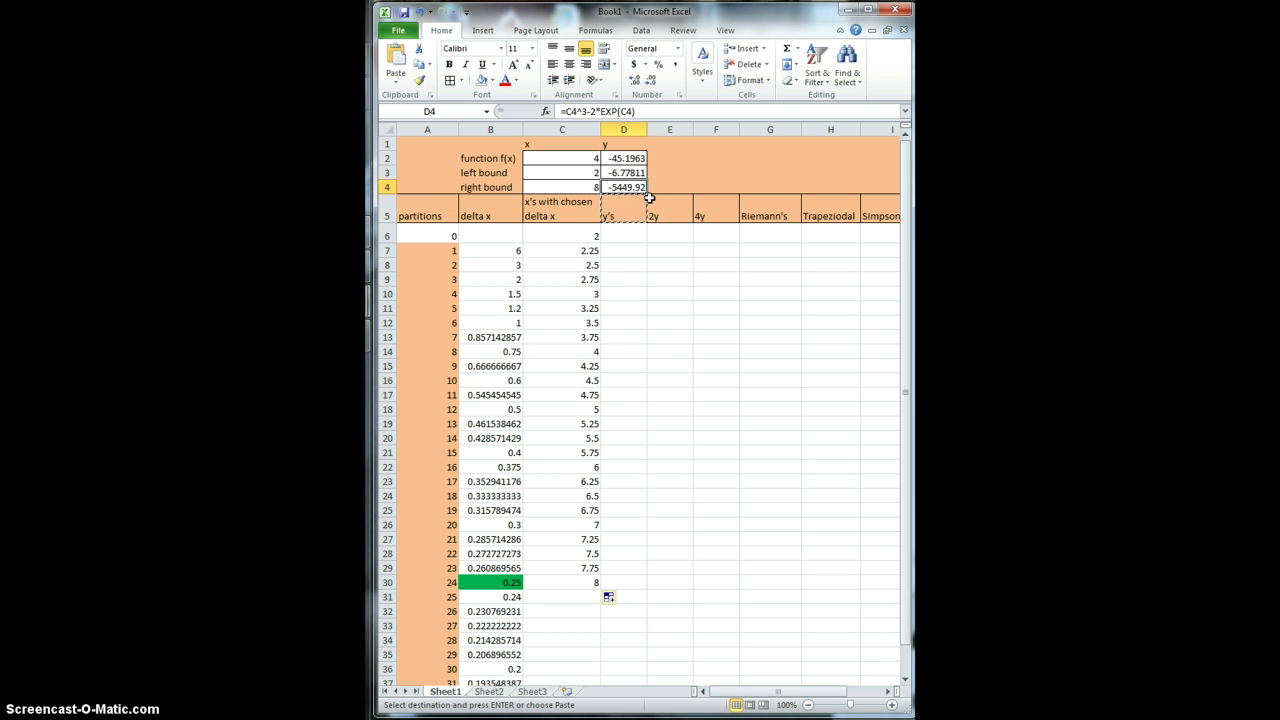
drag(647, 195, 634, 588)
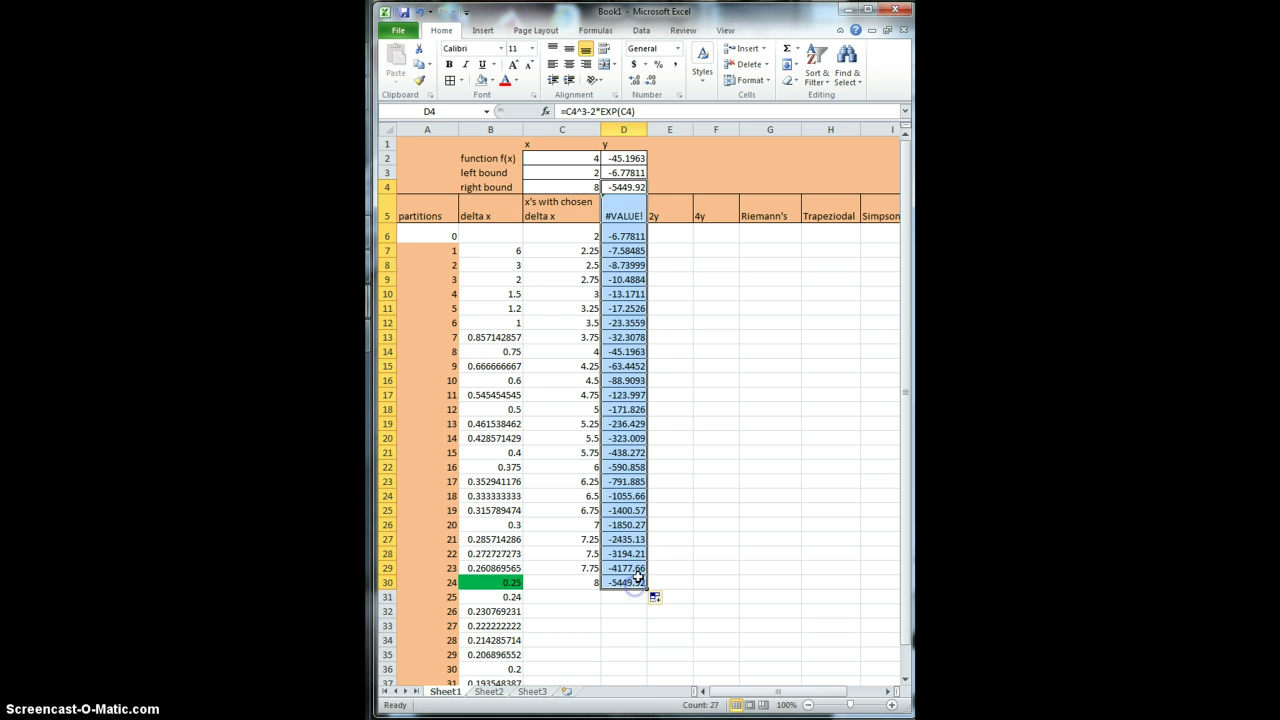
click(636, 216)
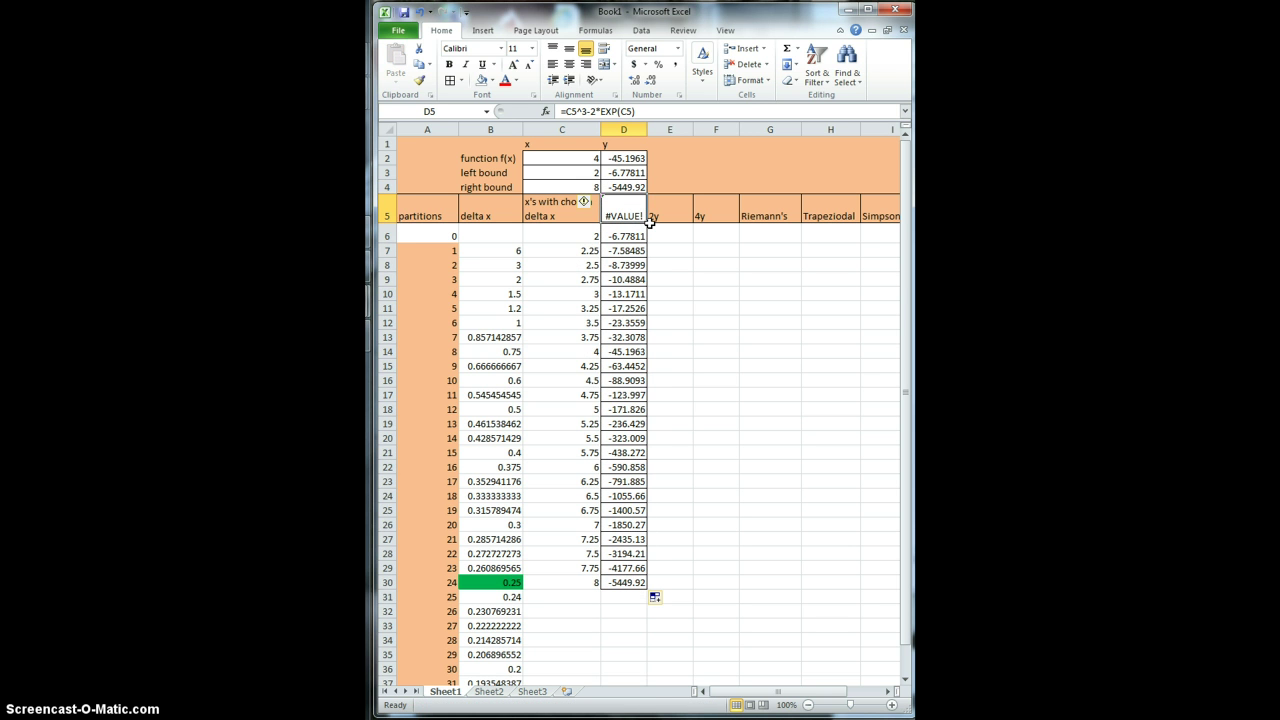
click(628, 212)
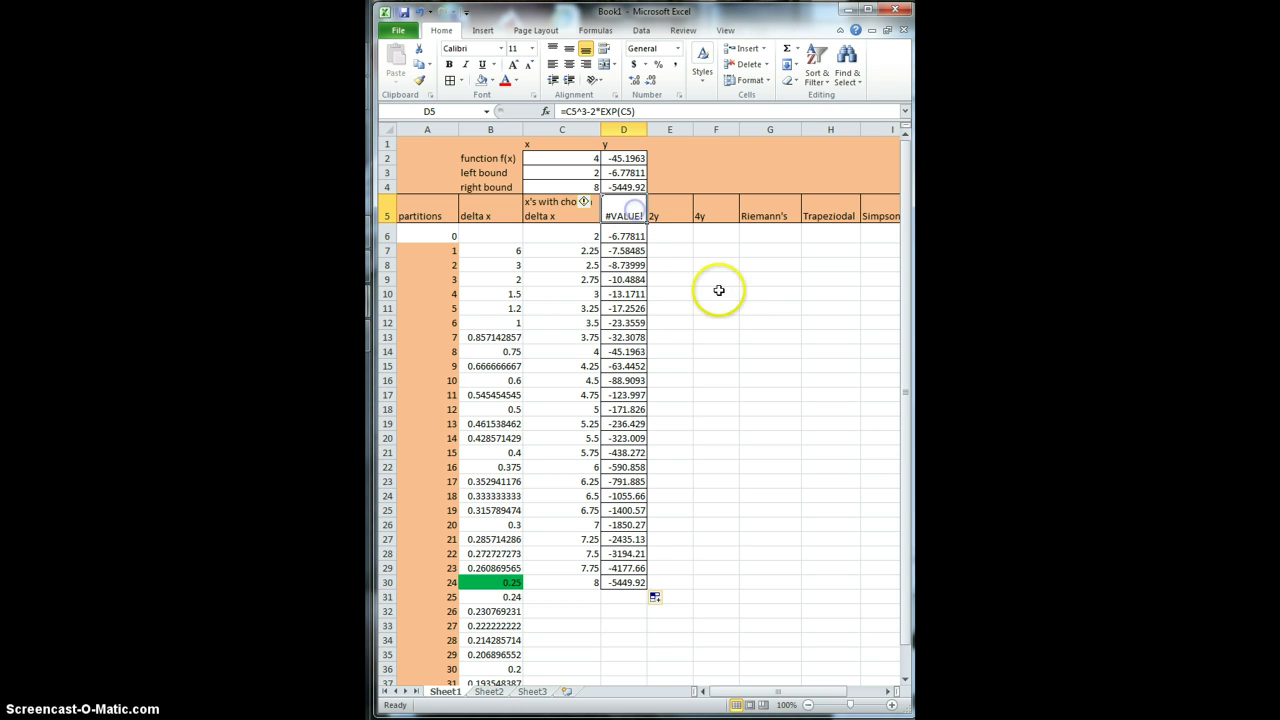
click(615, 213)
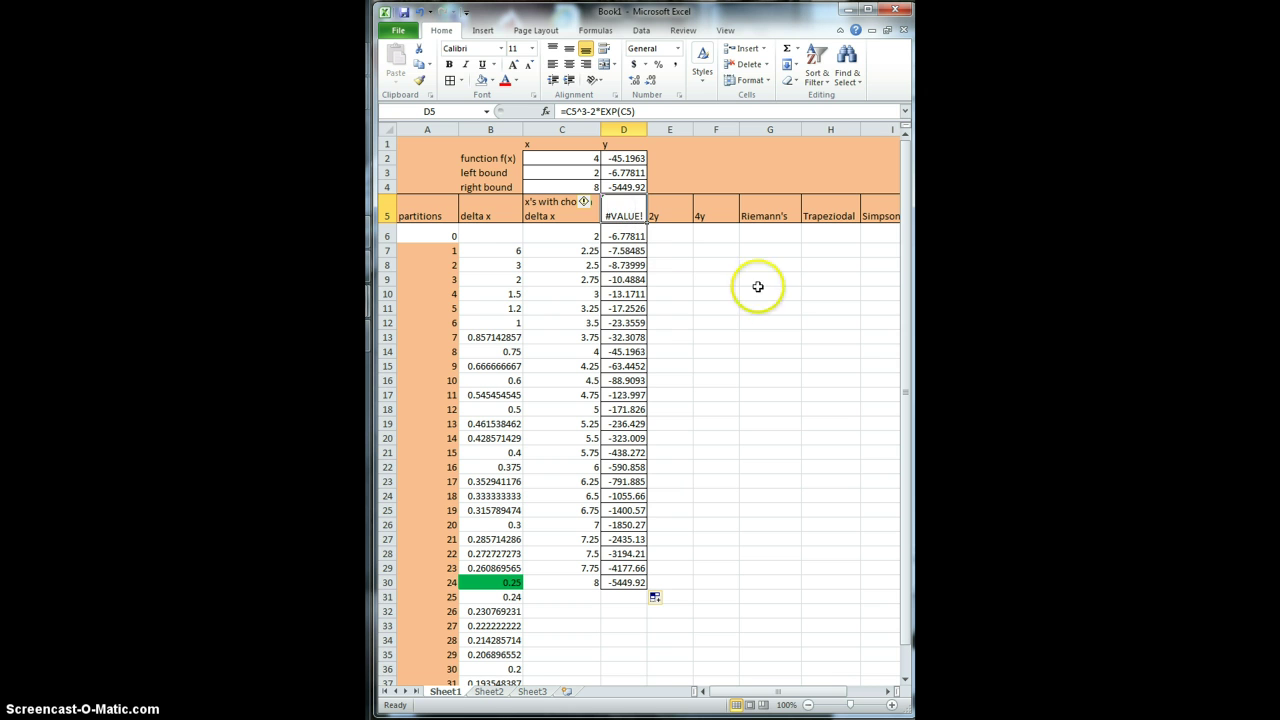
text(y)
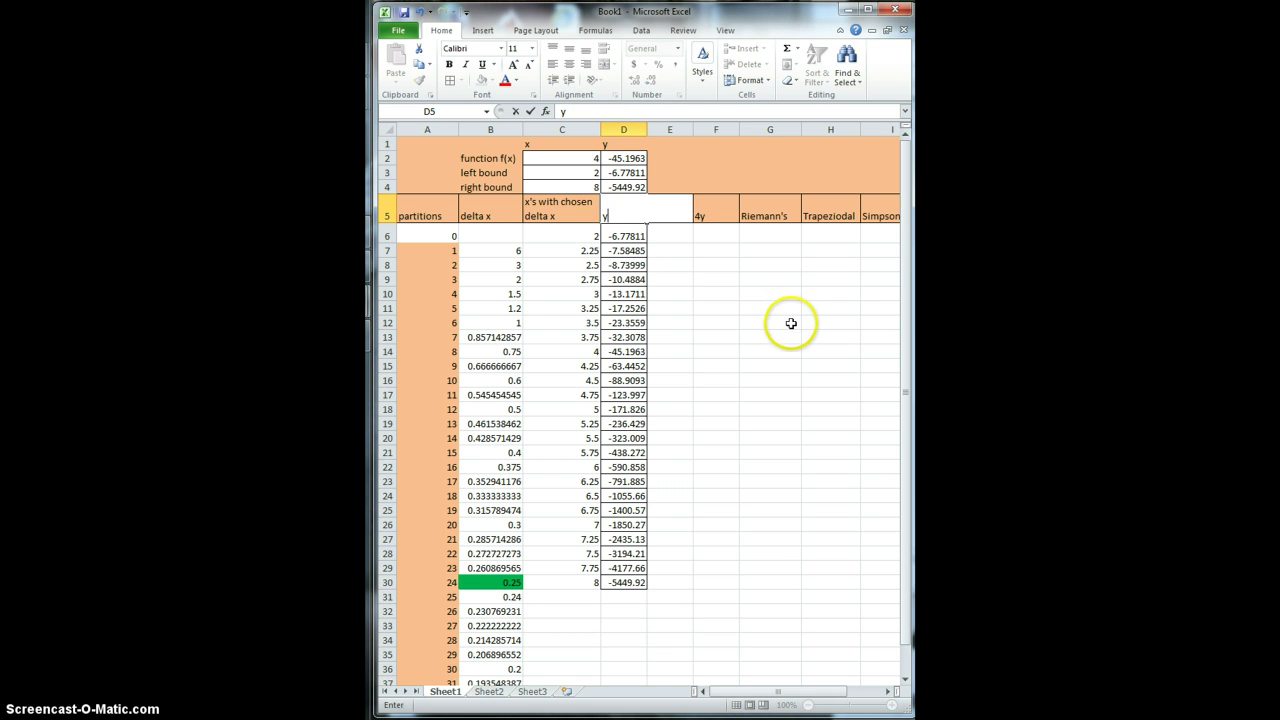
text(s)
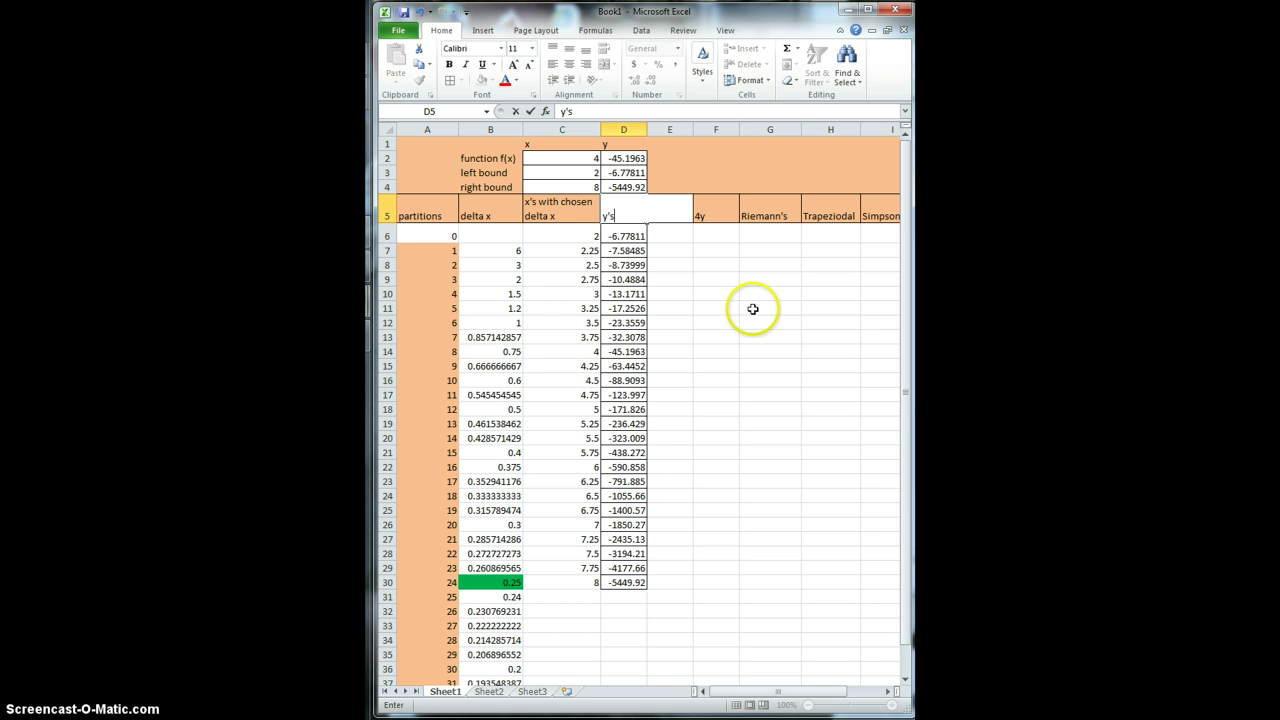
click(749, 364)
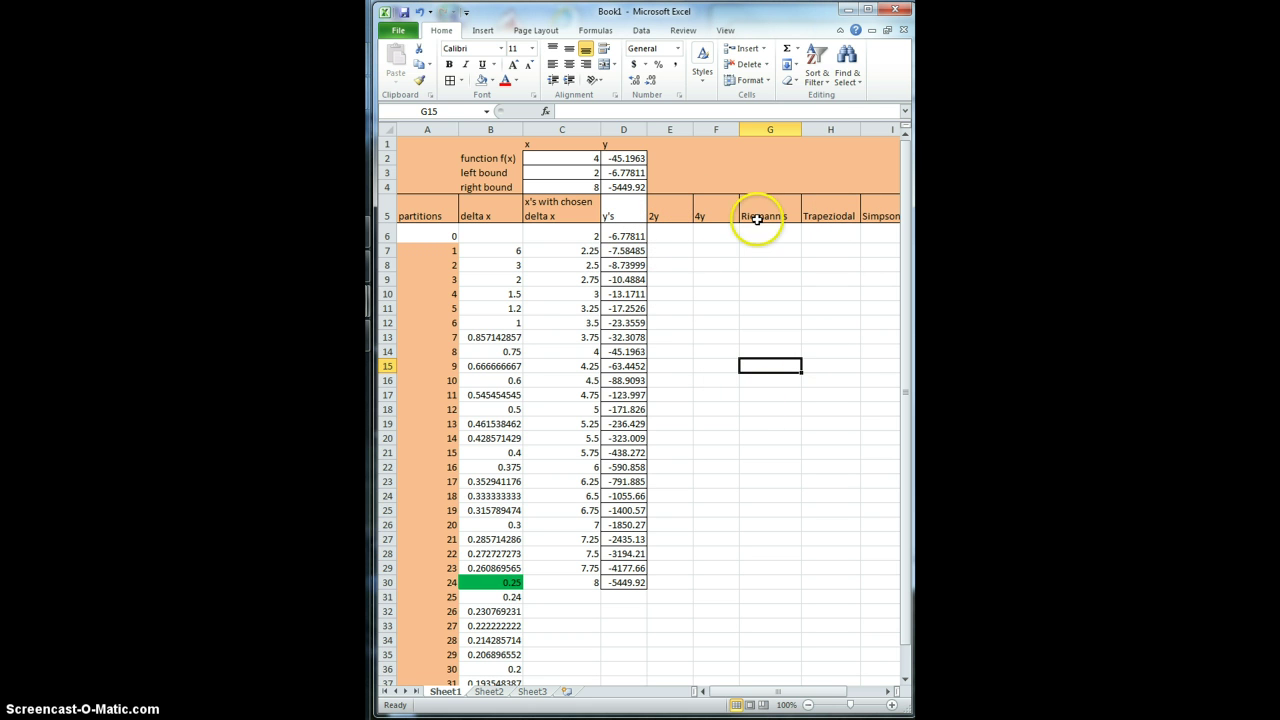
Enter =2*D6 in the first 2y cell, E6, and fill it down to E30
click(674, 236)
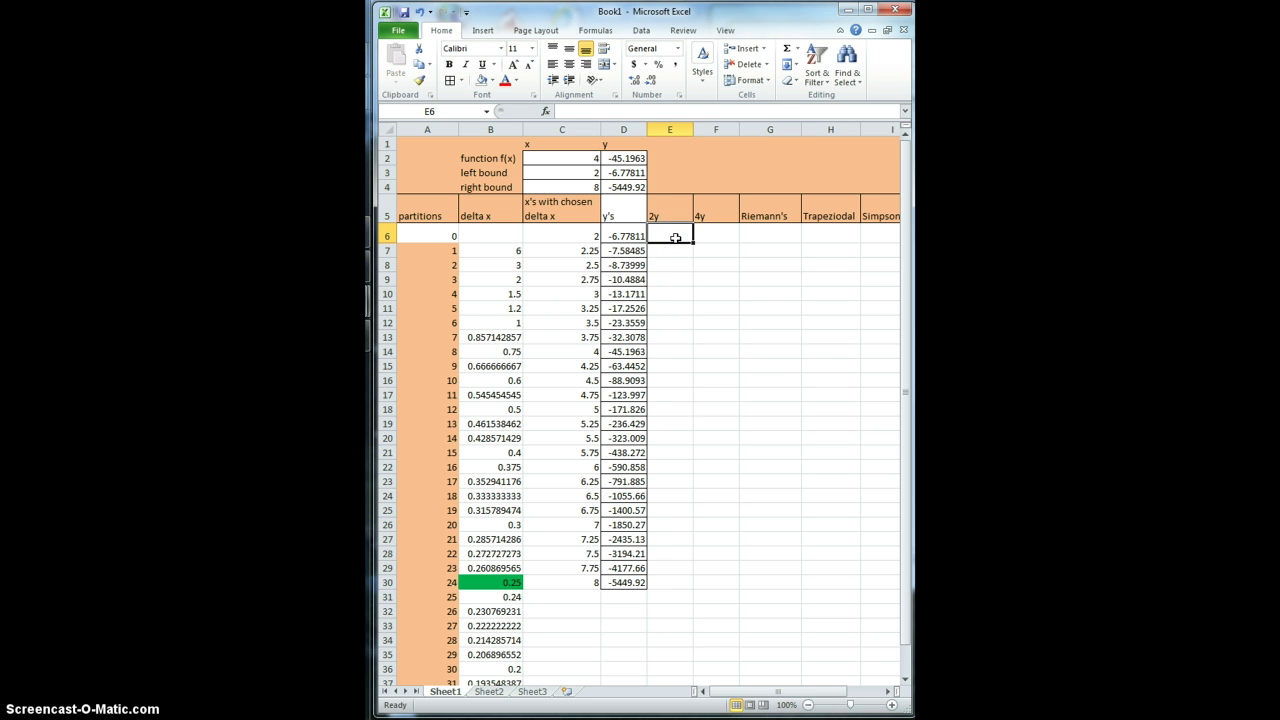
text(=2*)
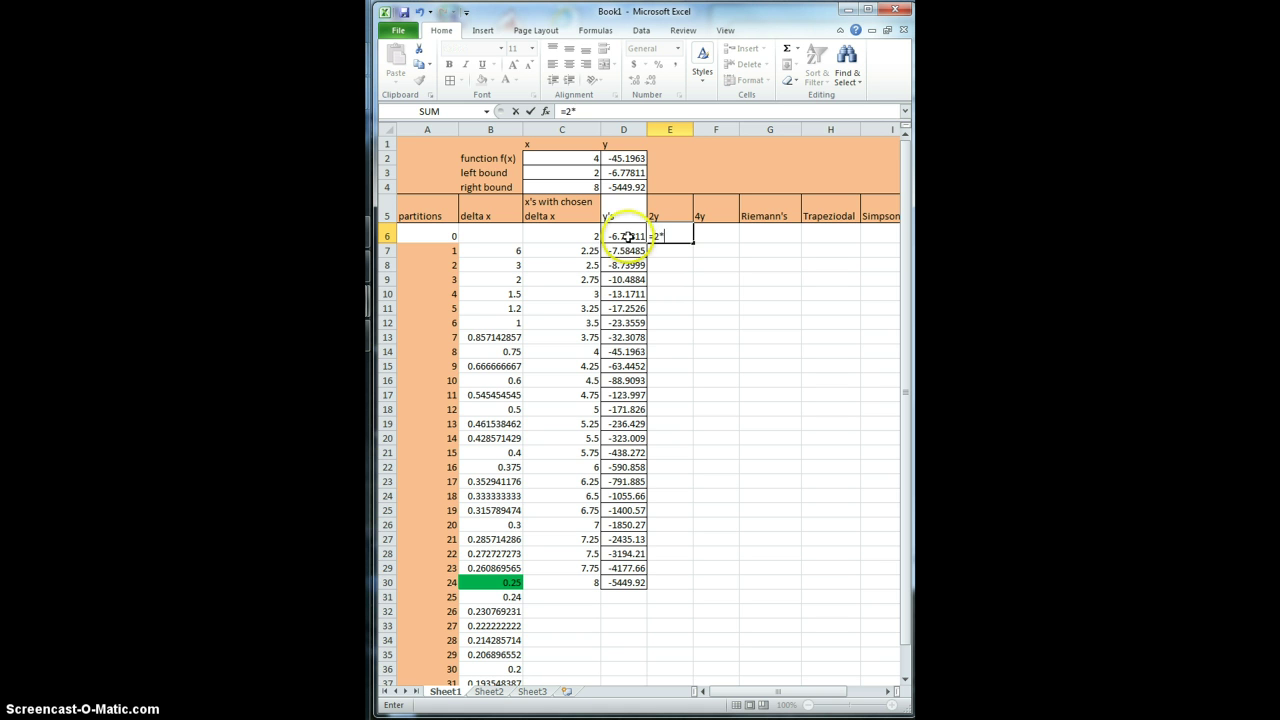
click(624, 236)
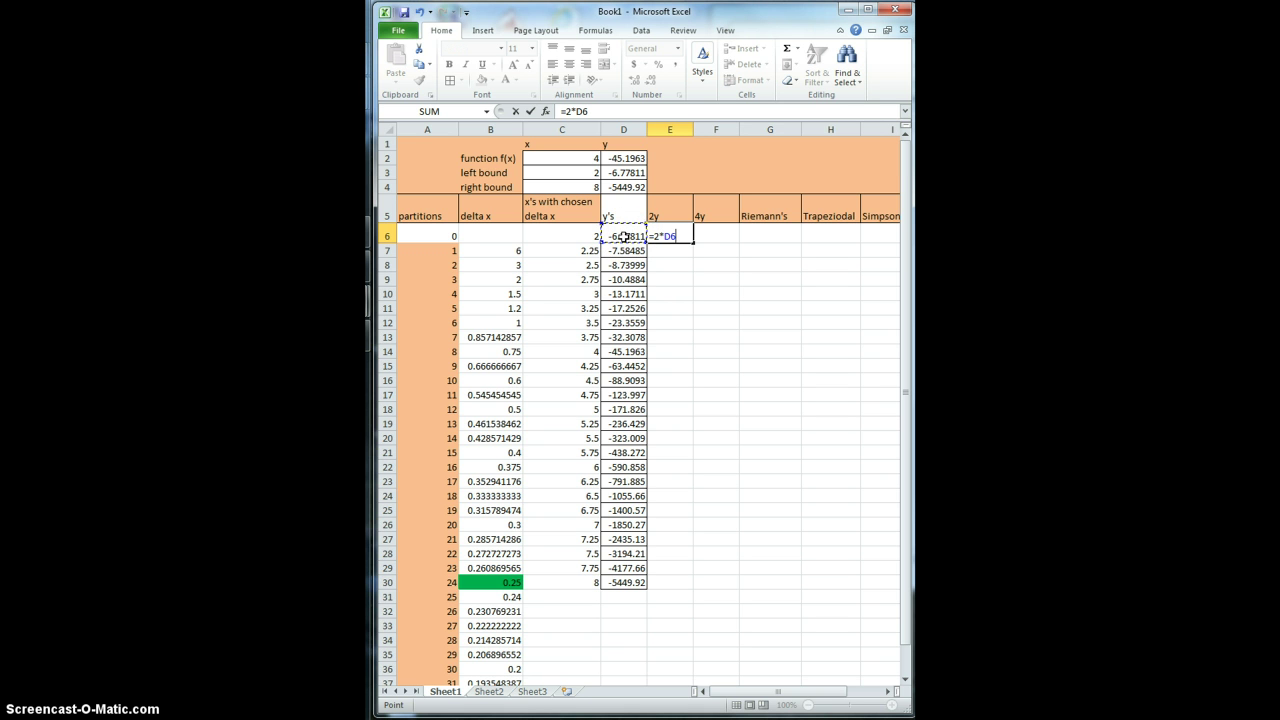
key(Return)
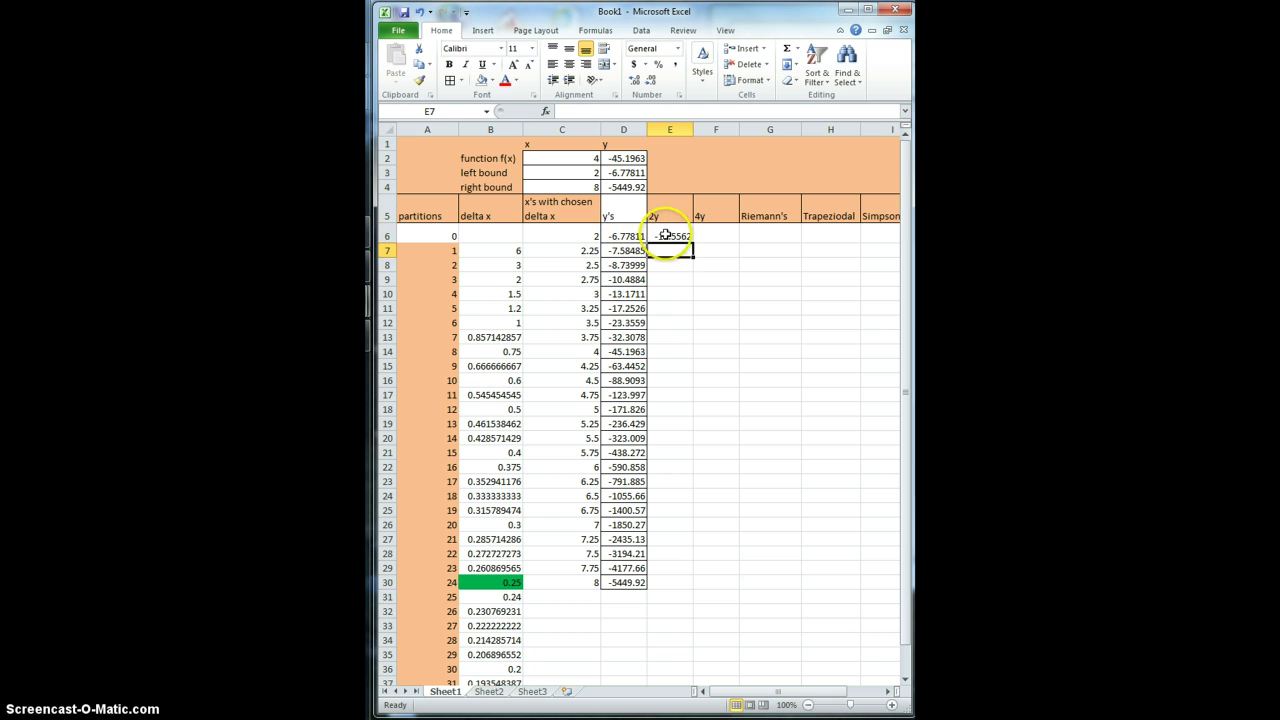
click(684, 239)
drag(693, 239, 697, 588)
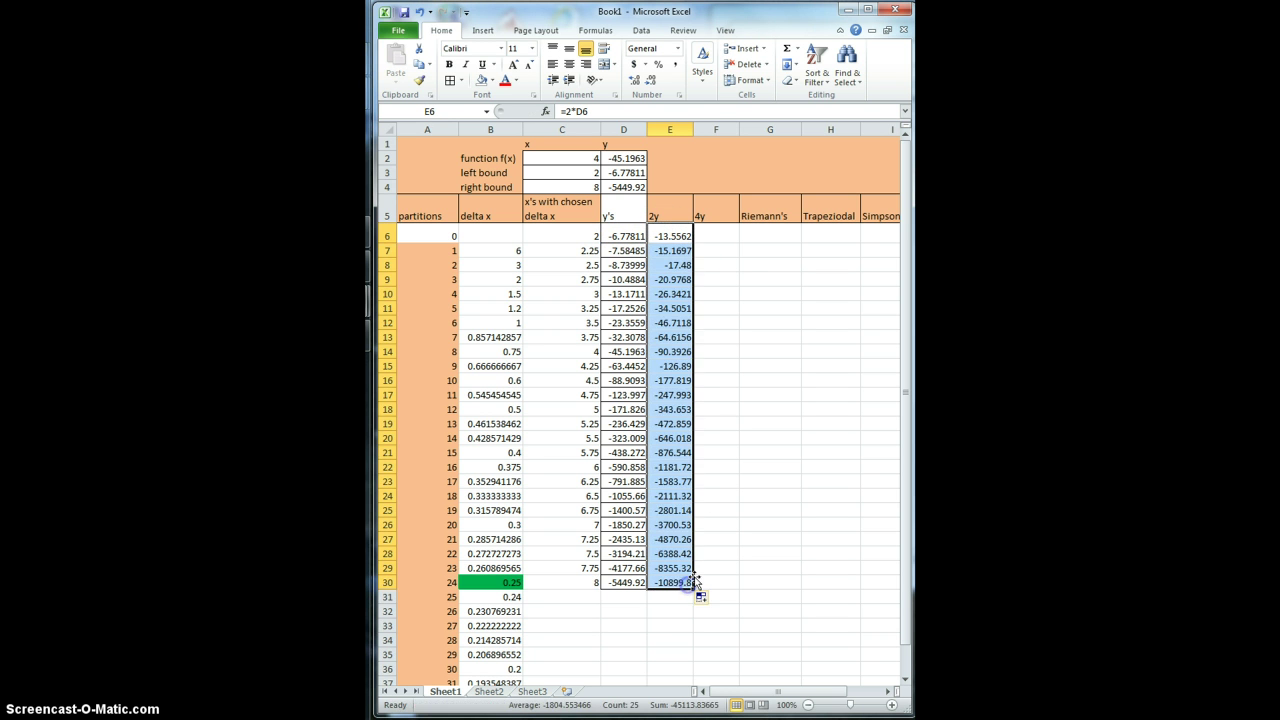
Enter =4*D6 in the first 4y cell, F6, and fill it down to F30
click(710, 236)
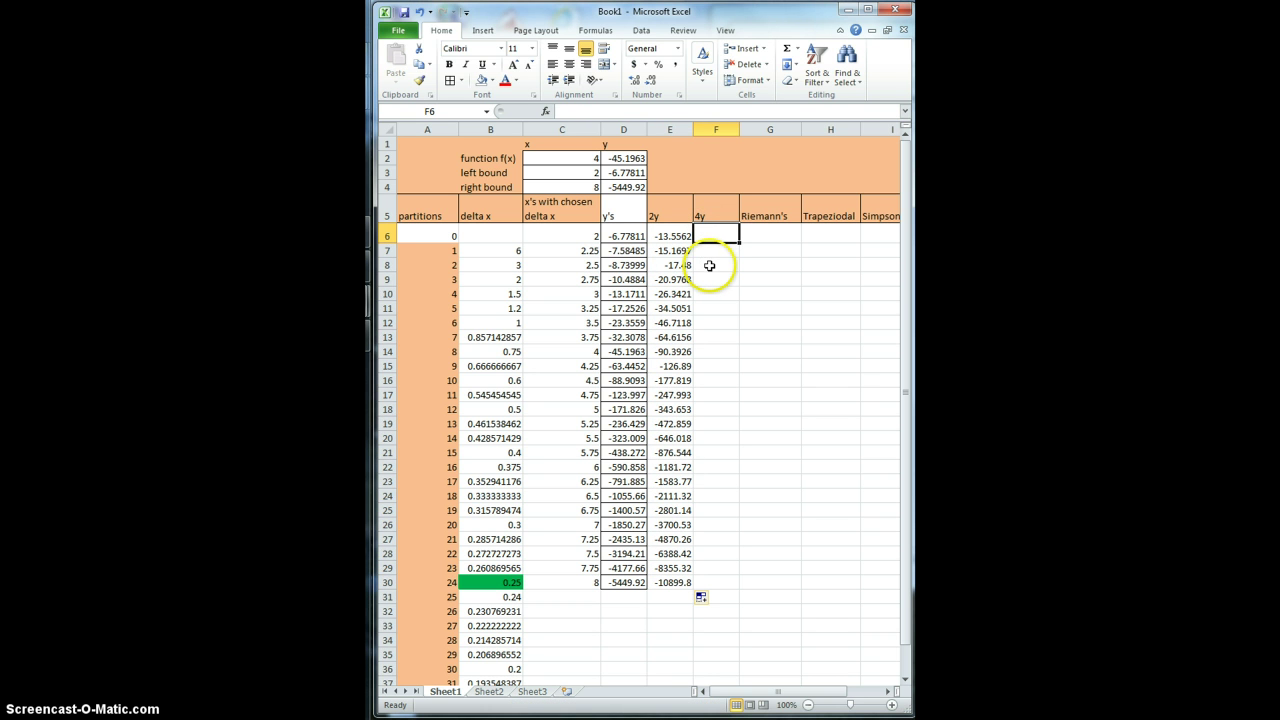
text(=)
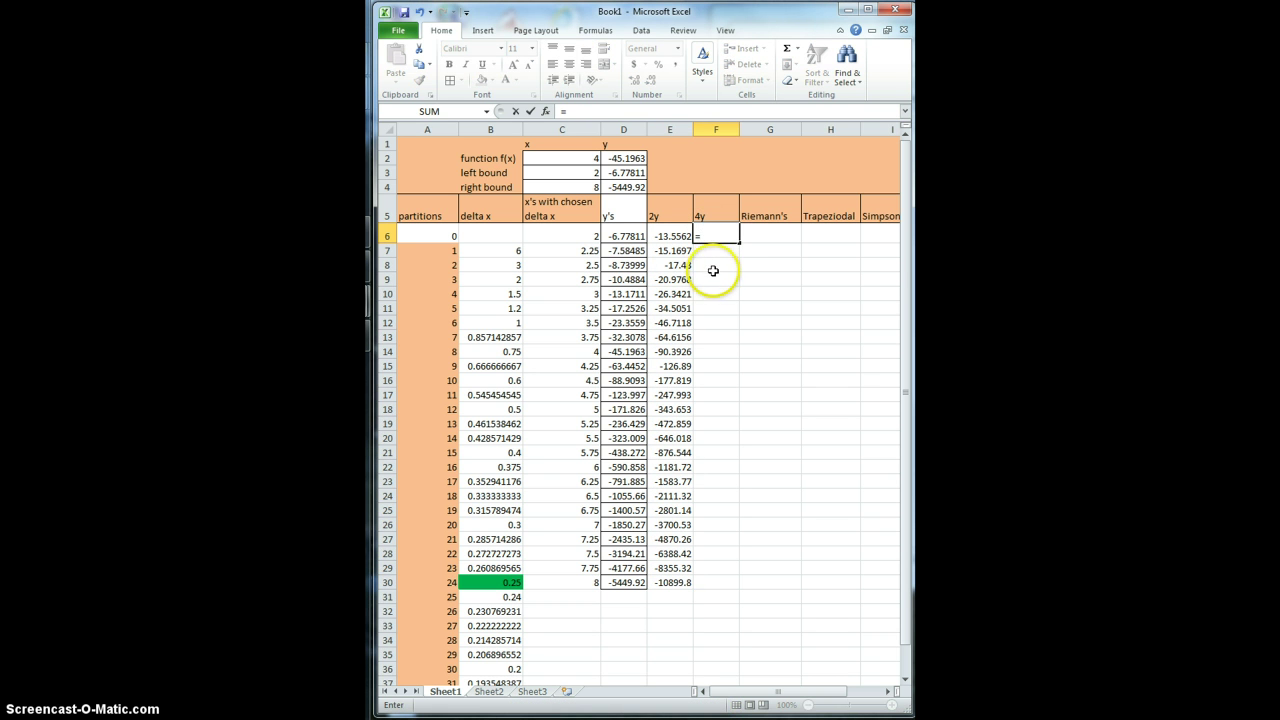
text(4)
click(626, 236)
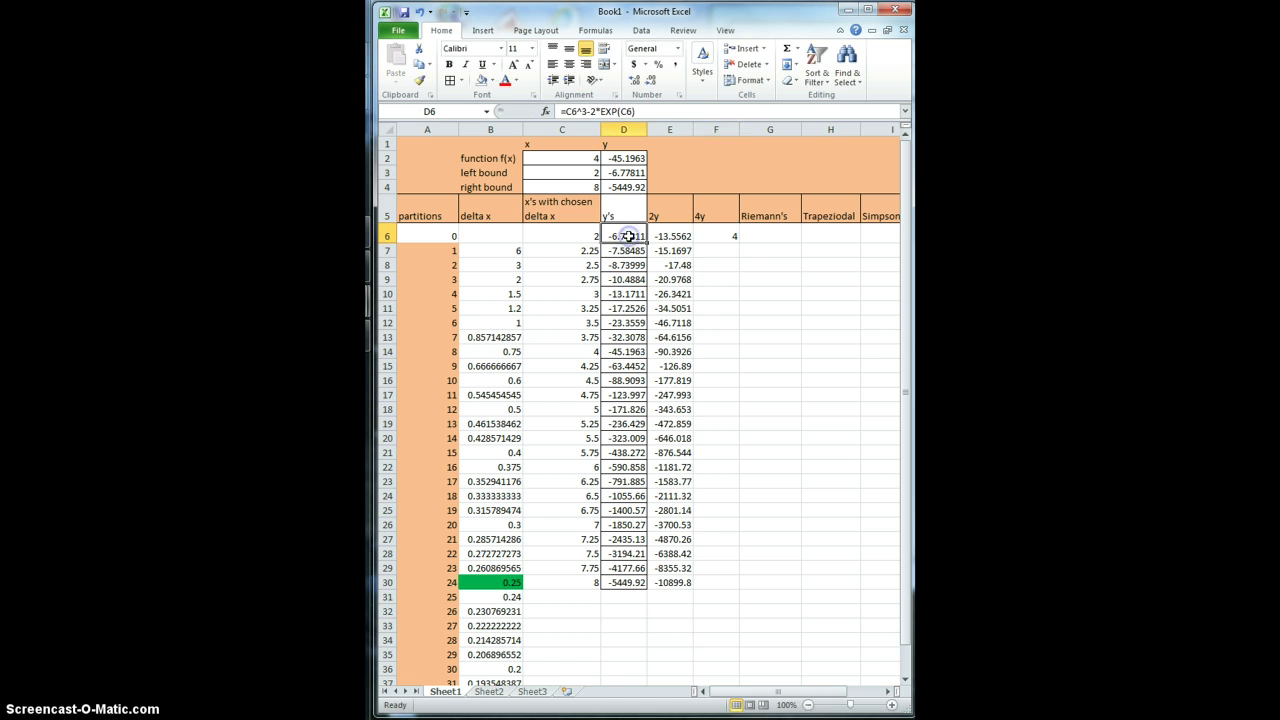
click(728, 237)
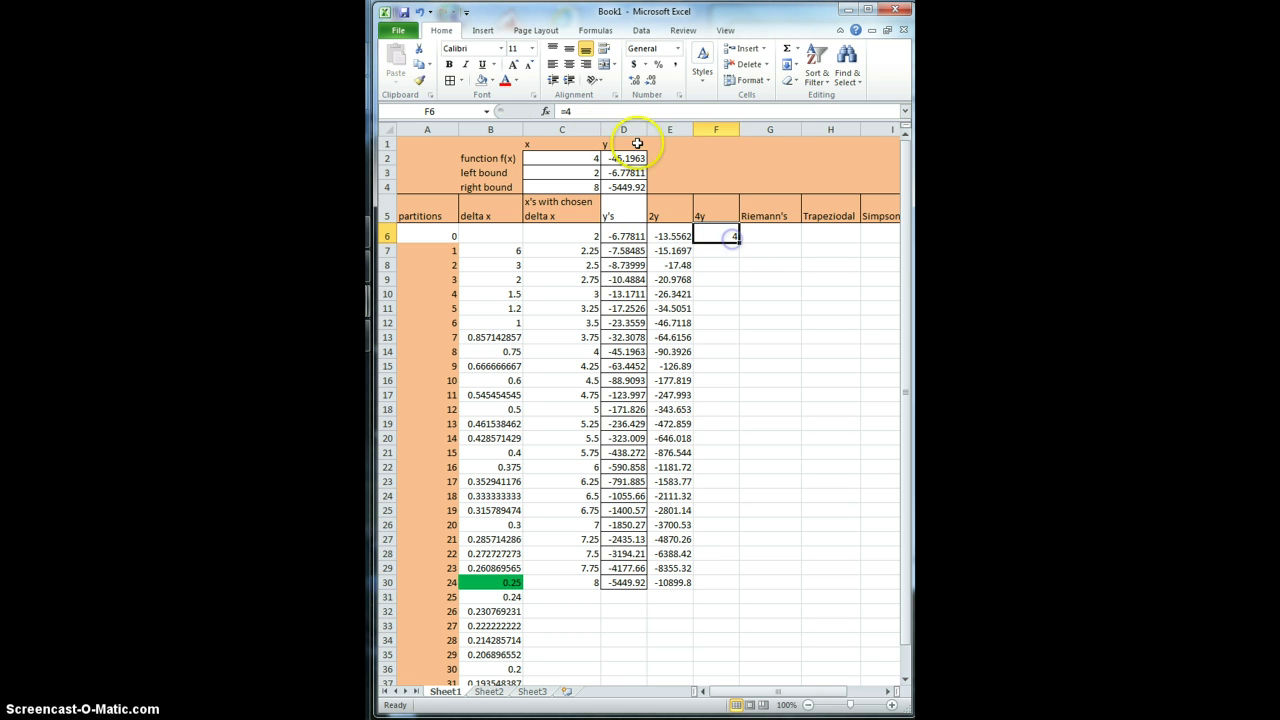
click(585, 112)
text(*)
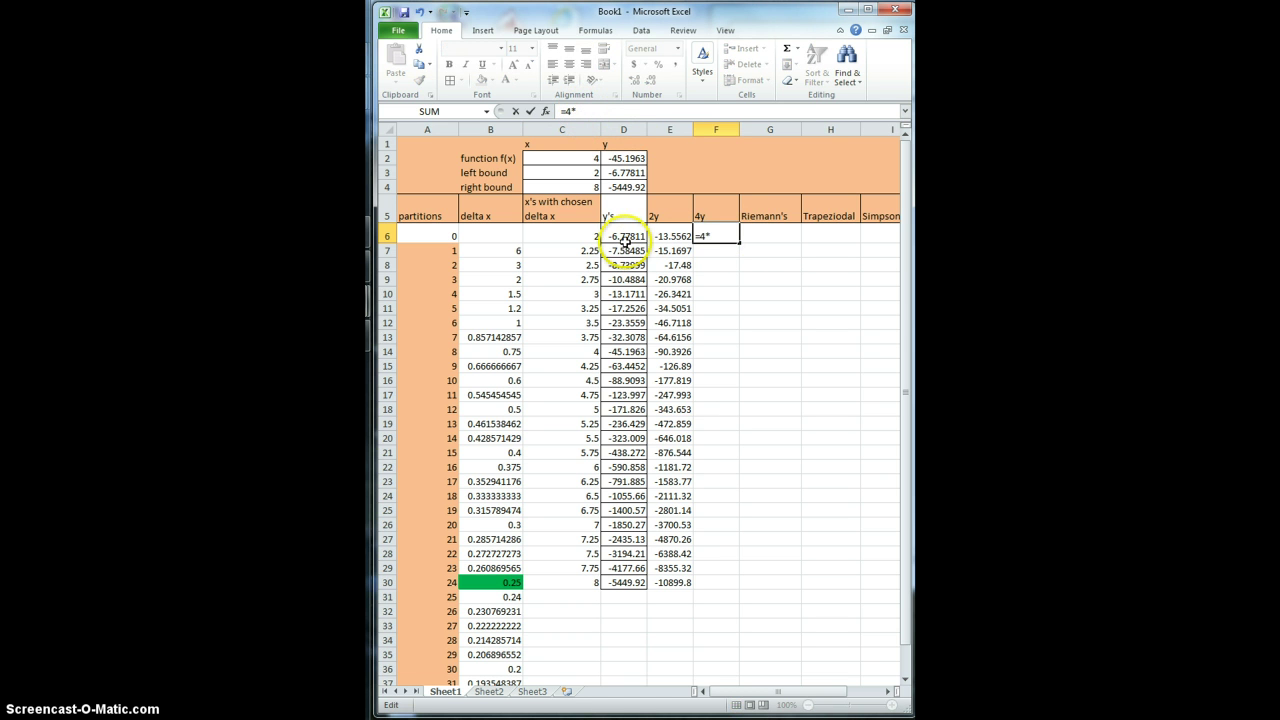
click(624, 236)
key(Return)
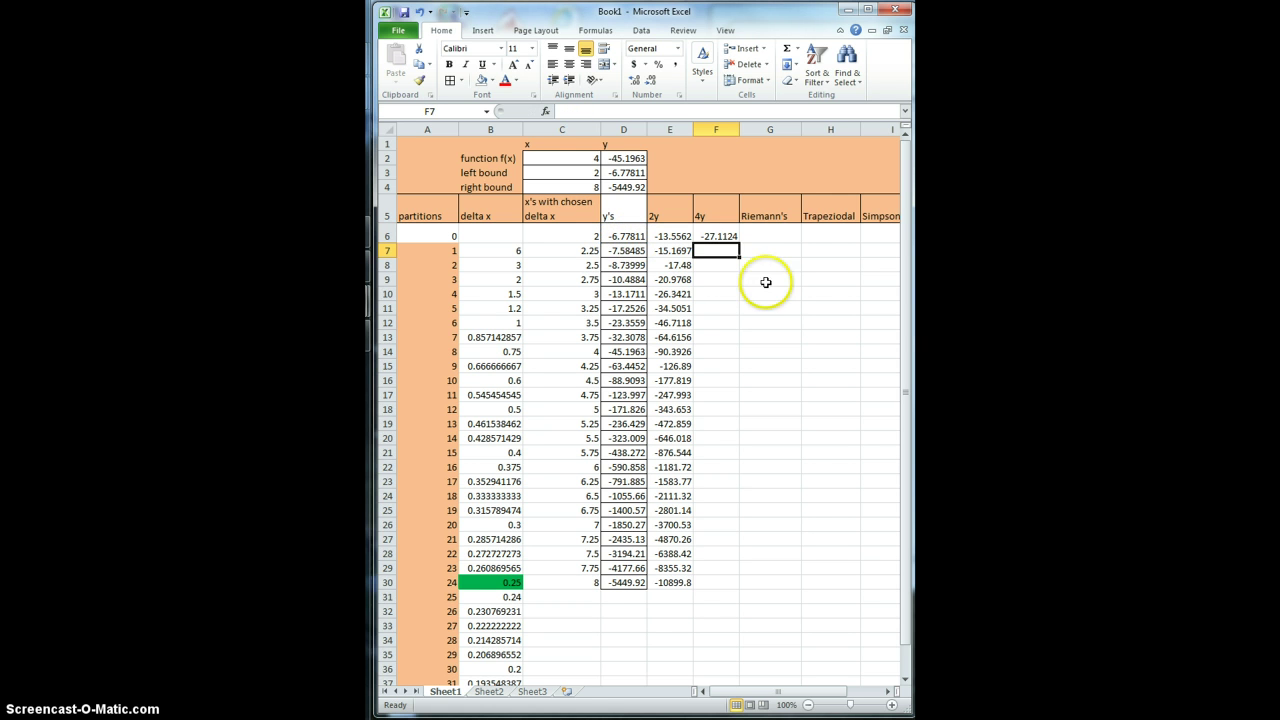
click(733, 240)
drag(737, 241, 745, 586)
Compute the Riemann's approximation in G30 with =sum(D7:D30)*B30, multiplying the summed y values by the chosen delta x
click(764, 234)
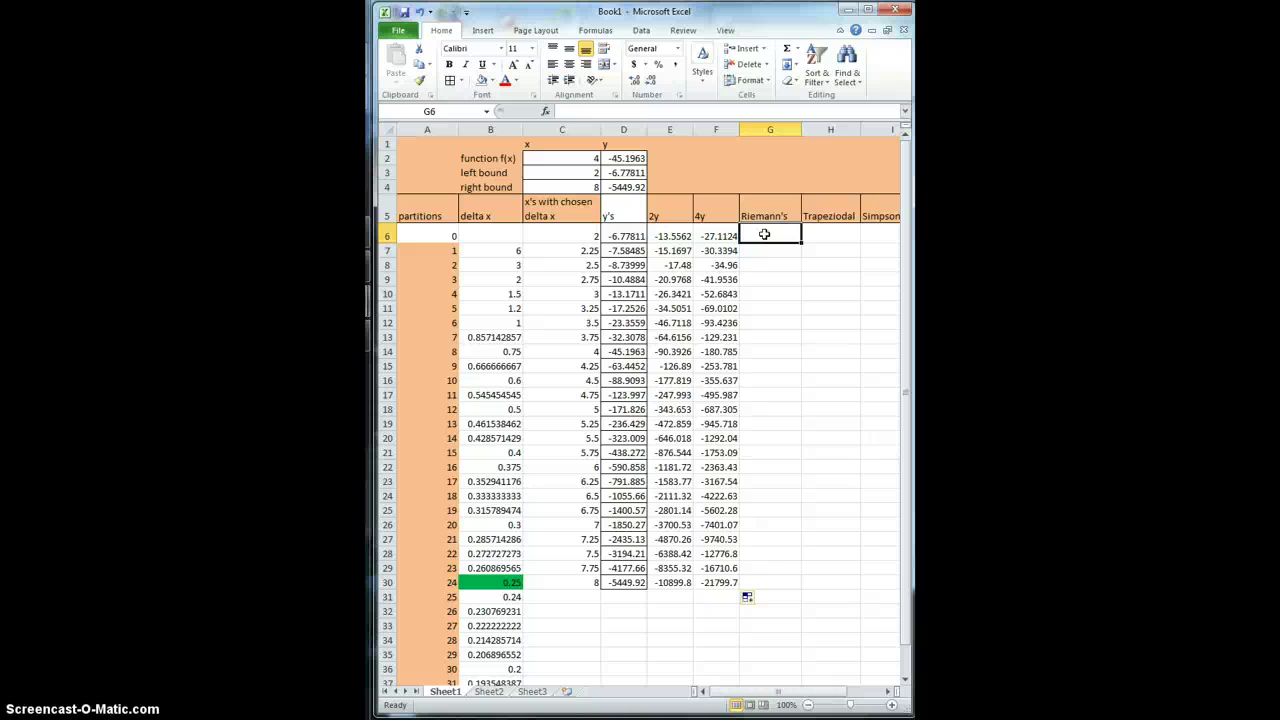
click(770, 582)
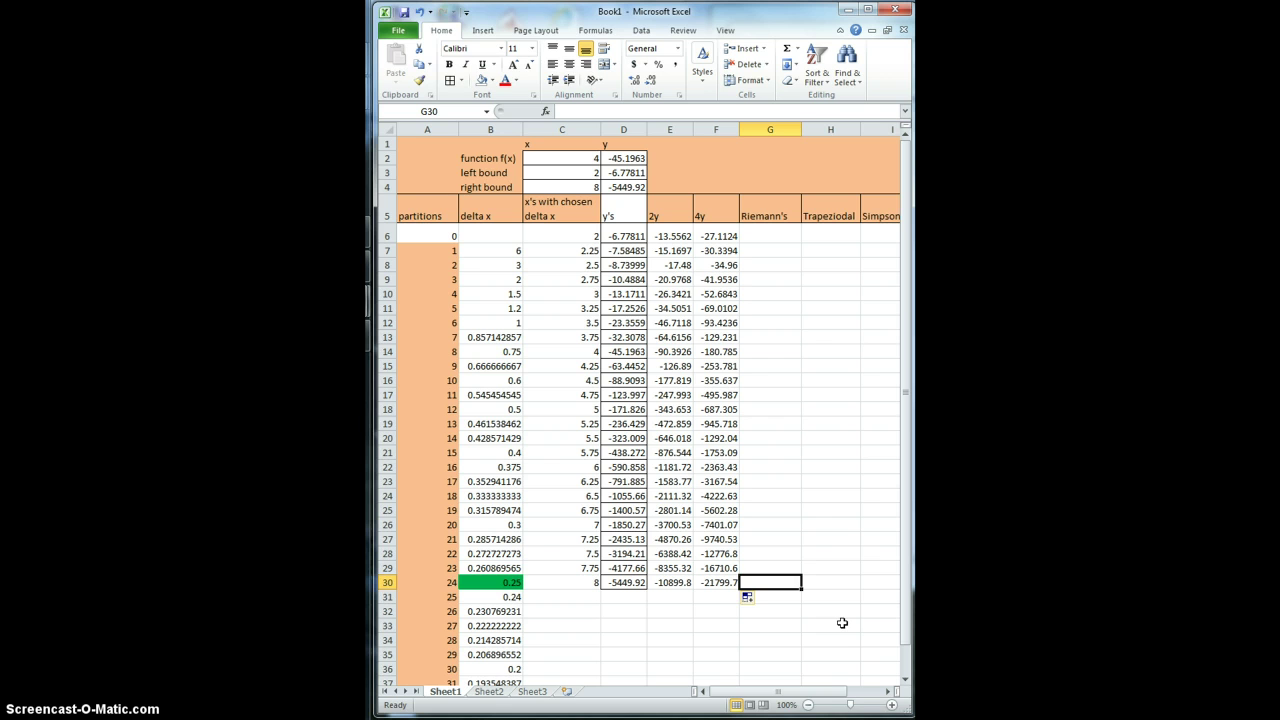
text(=)
click(752, 591)
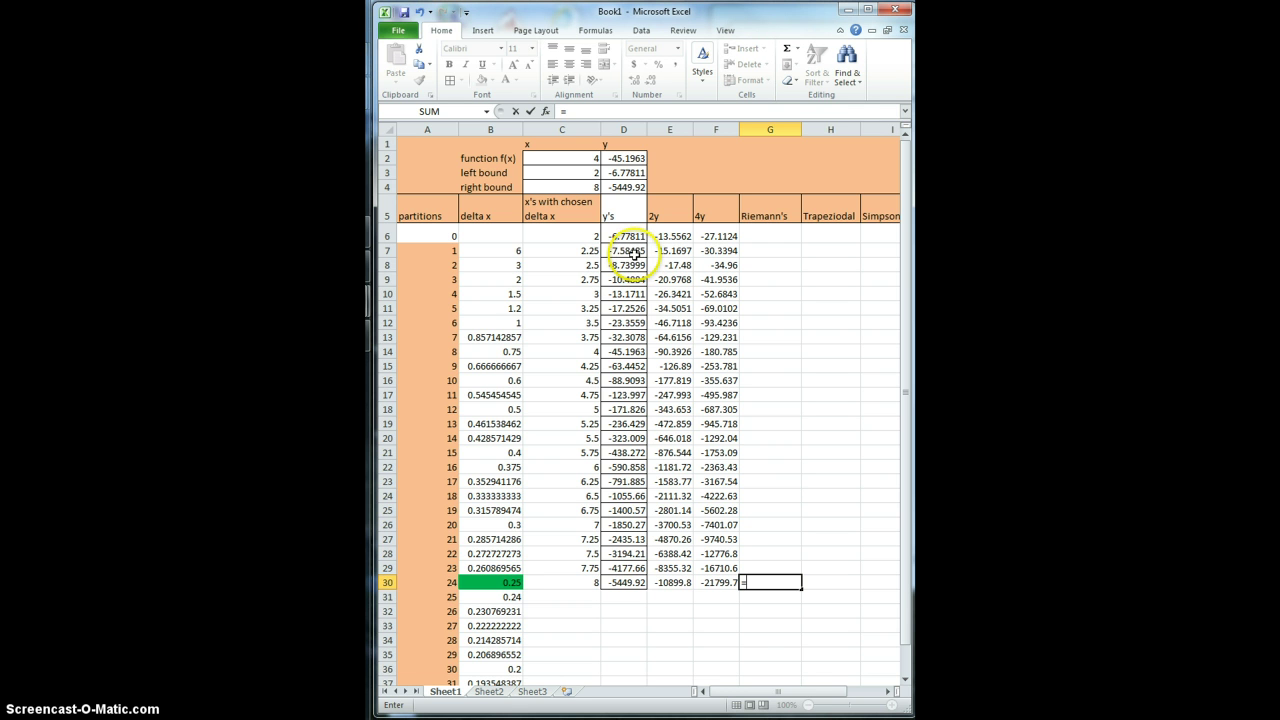
text(sum()
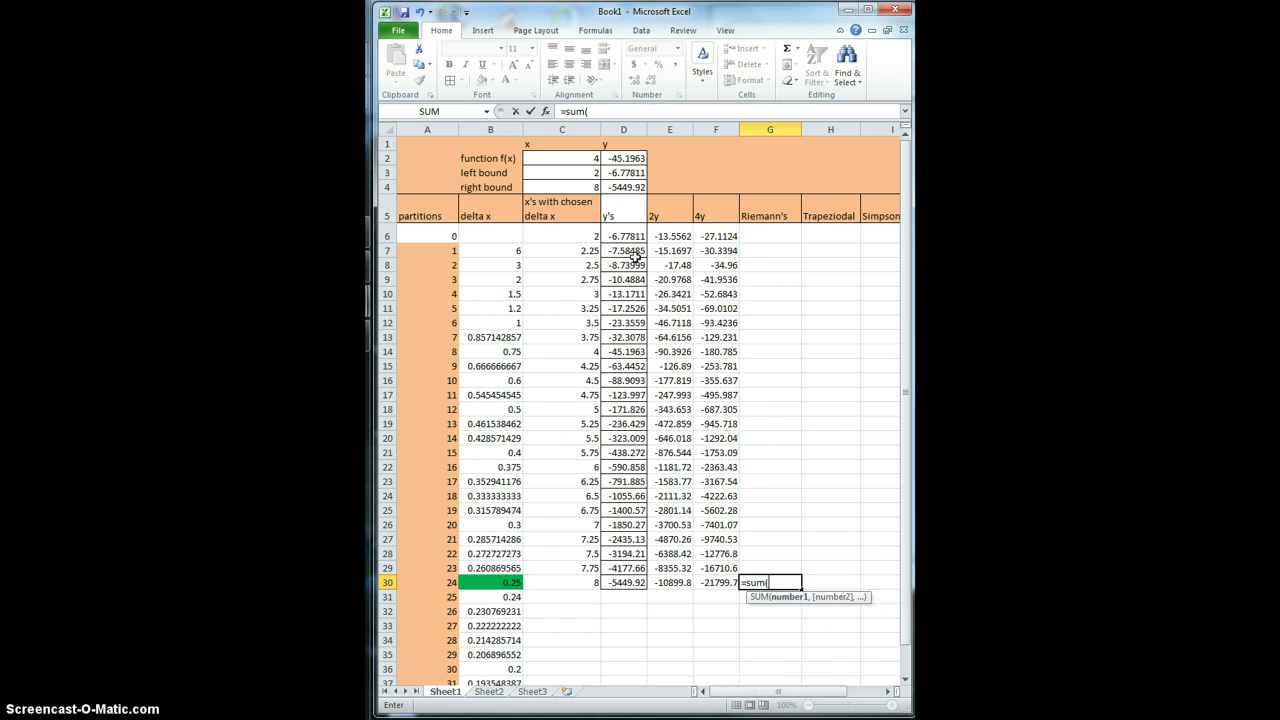
drag(634, 249, 632, 592)
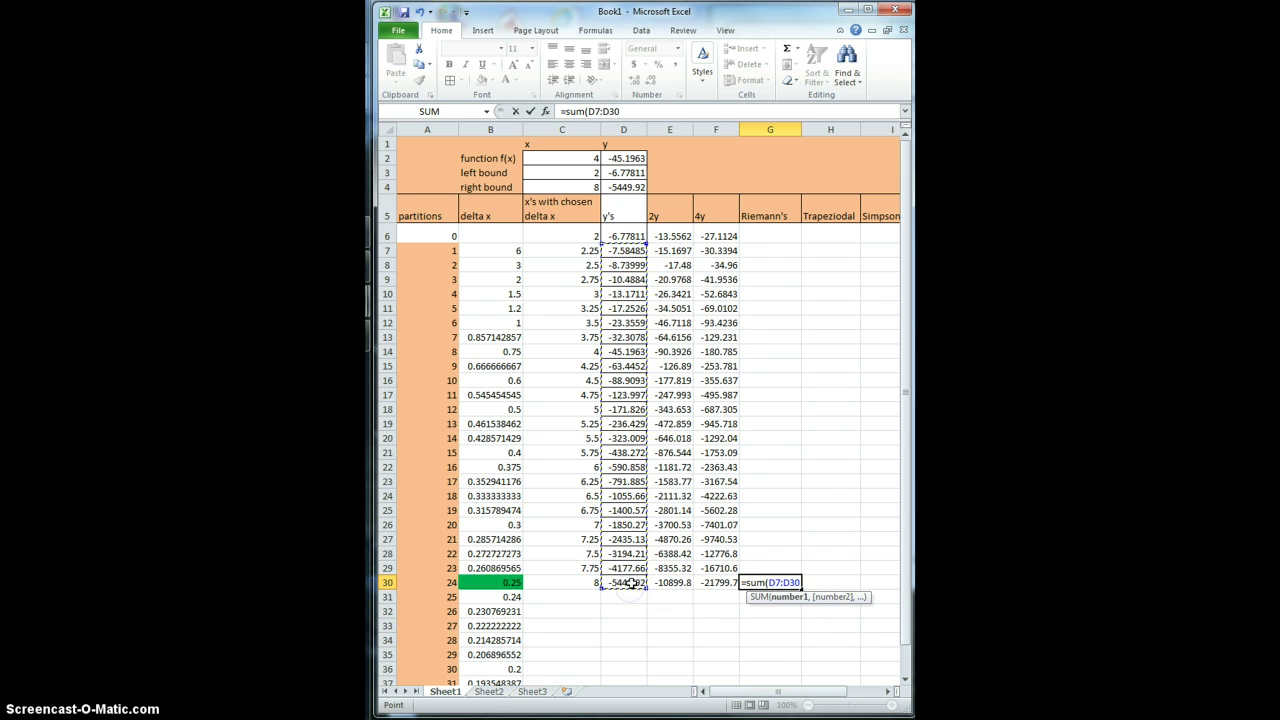
text())
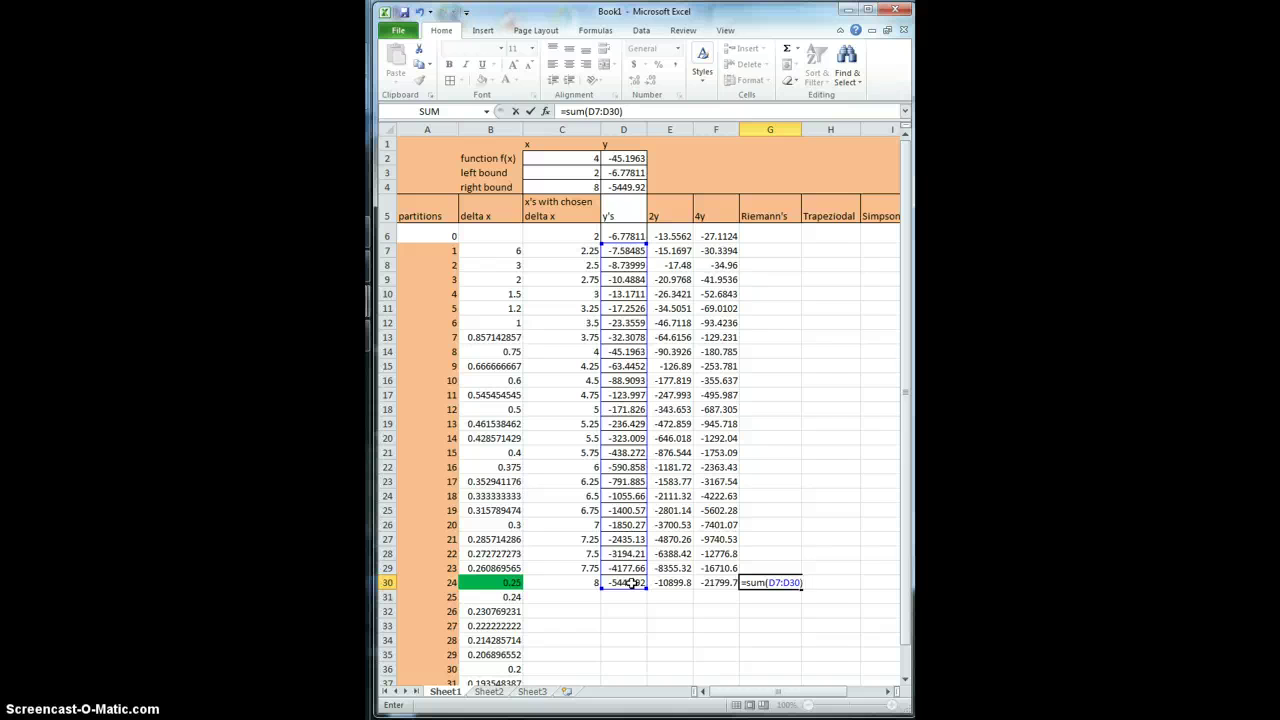
text(*)
click(497, 583)
key(Return)
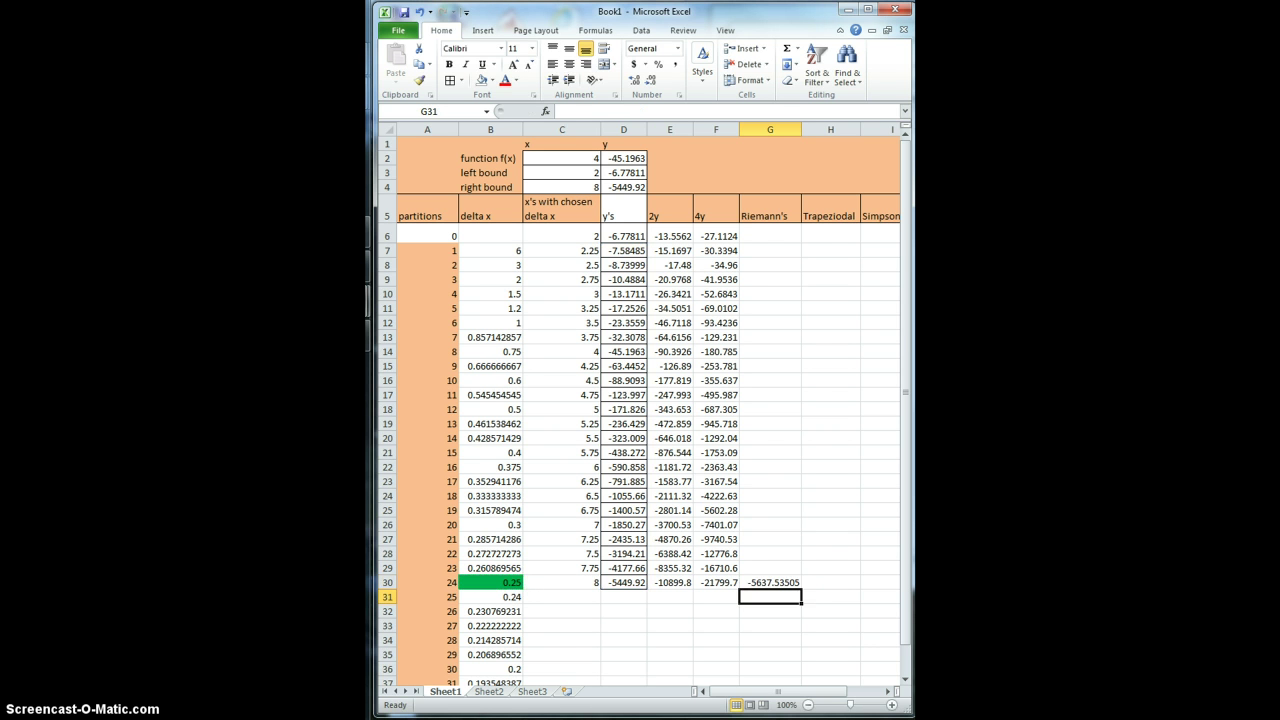
Compute a second Riemann's approximation in G29 with =sum(D6:D29)*B30, using the y values from the left bound onward
click(766, 568)
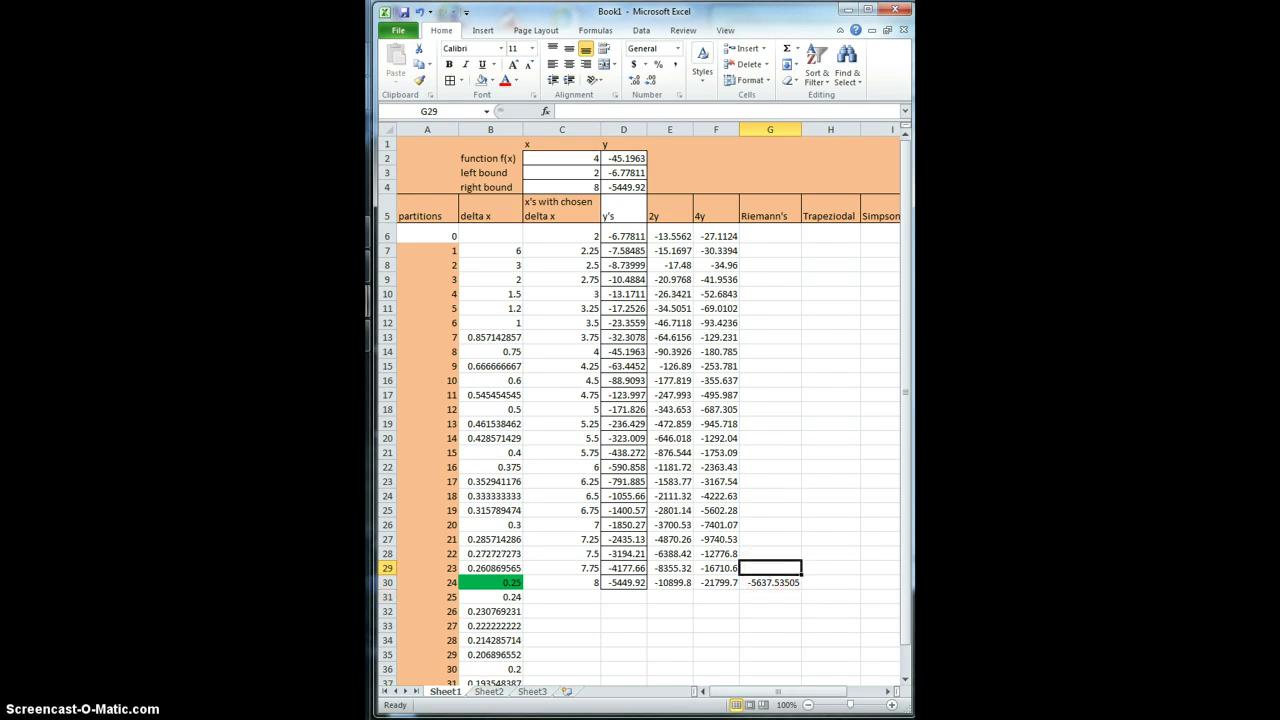
text(=)
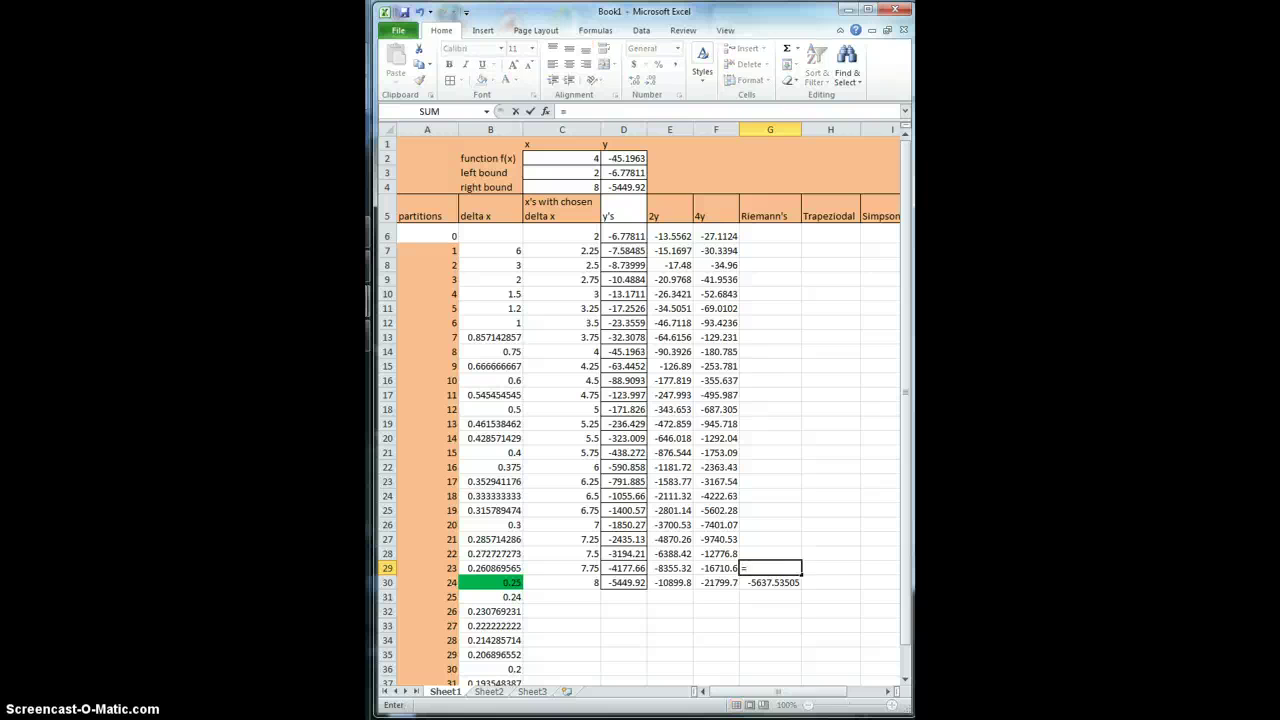
text(sum)
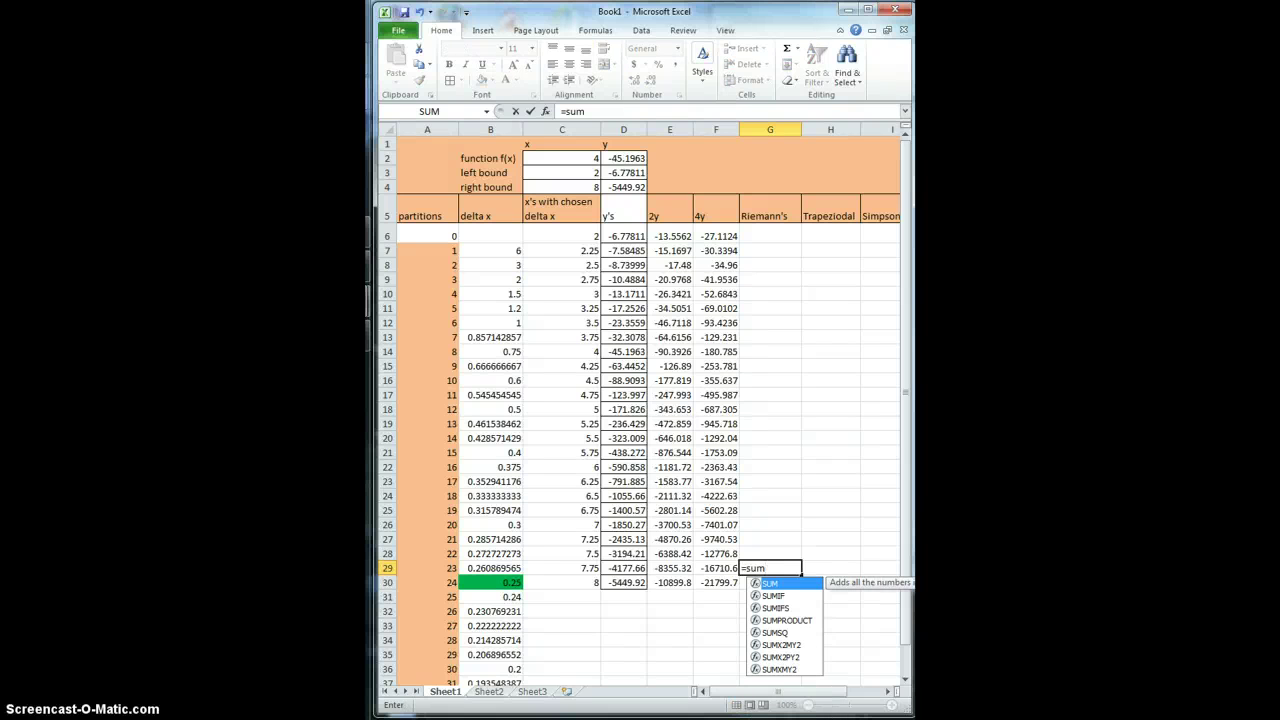
text(()
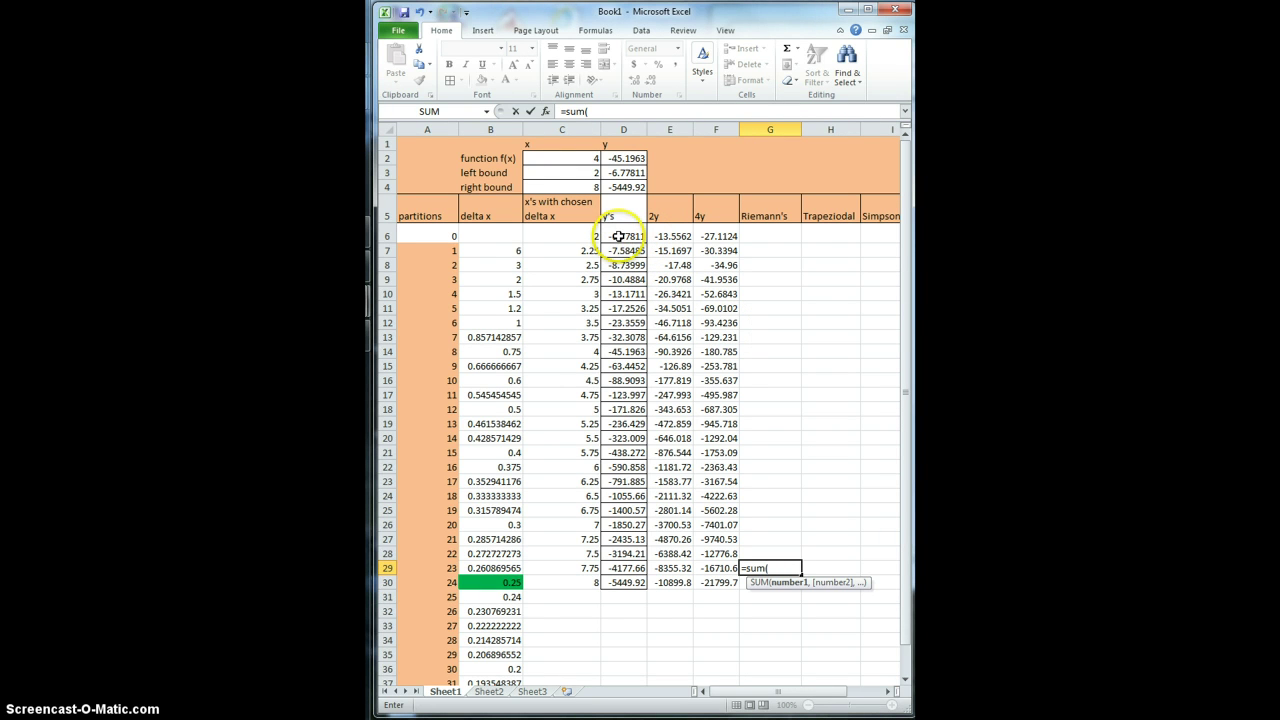
drag(619, 236, 636, 568)
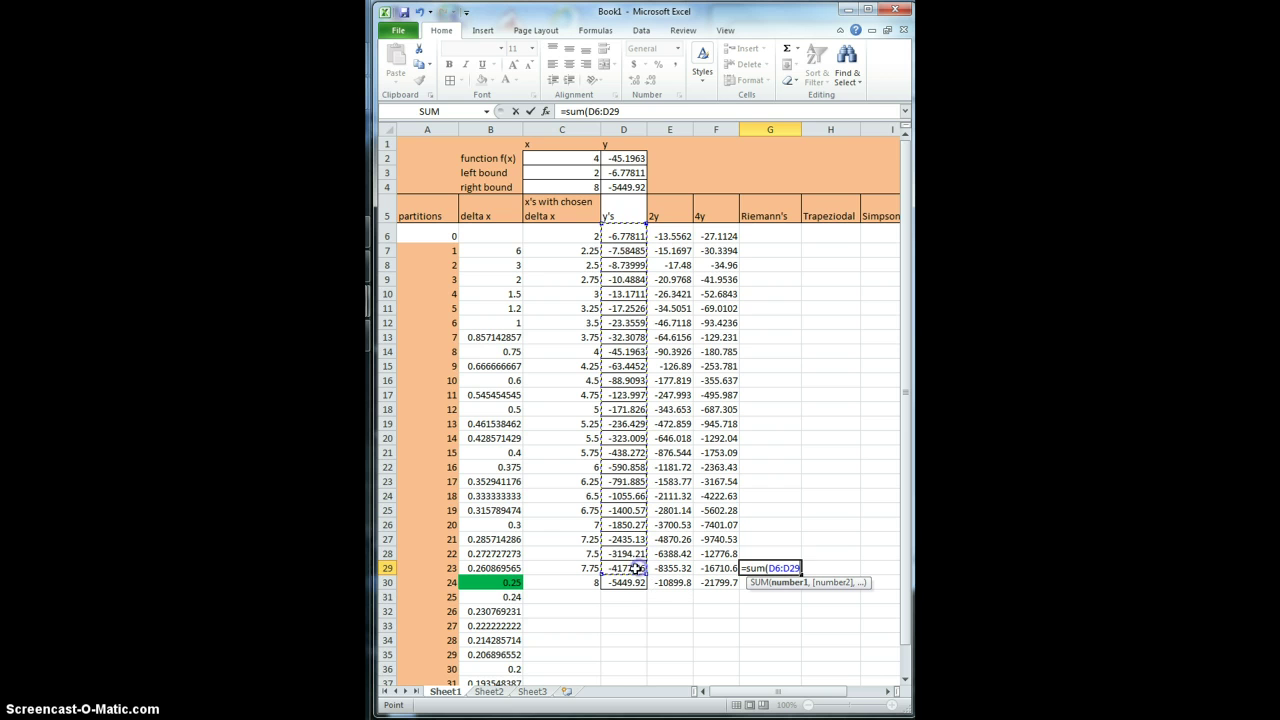
text())
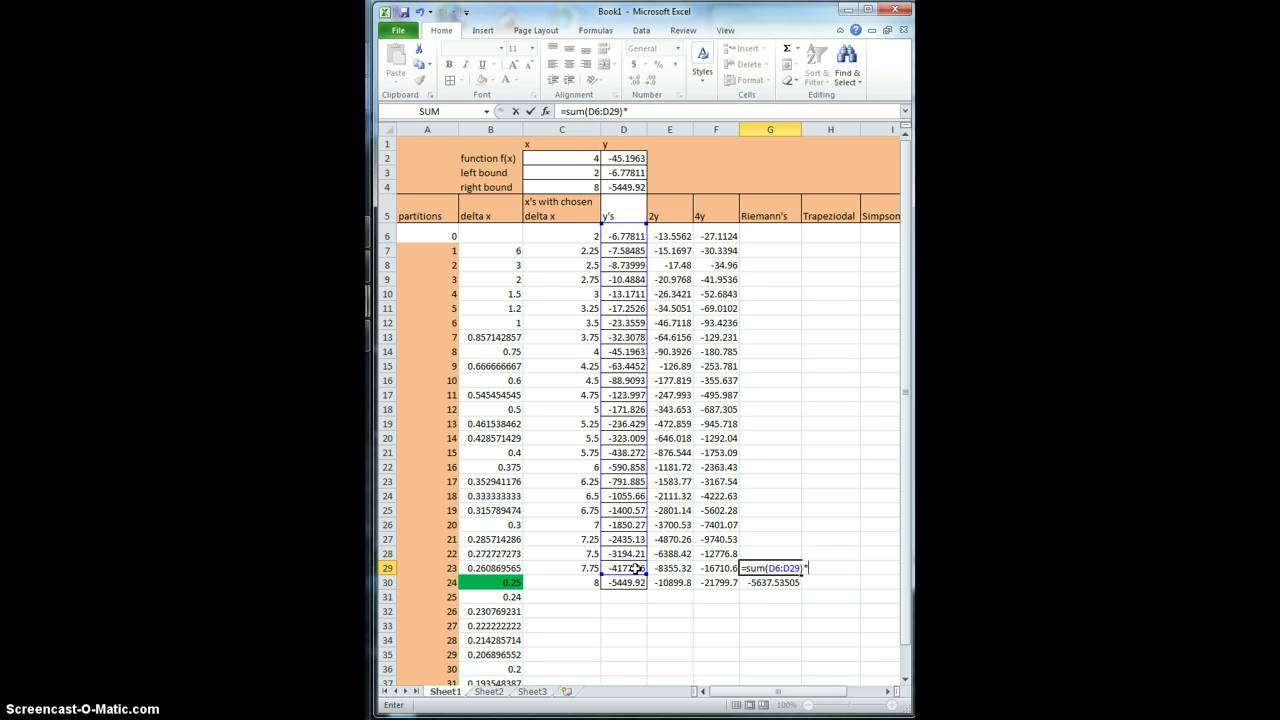
text(*)
click(484, 582)
key(Return)
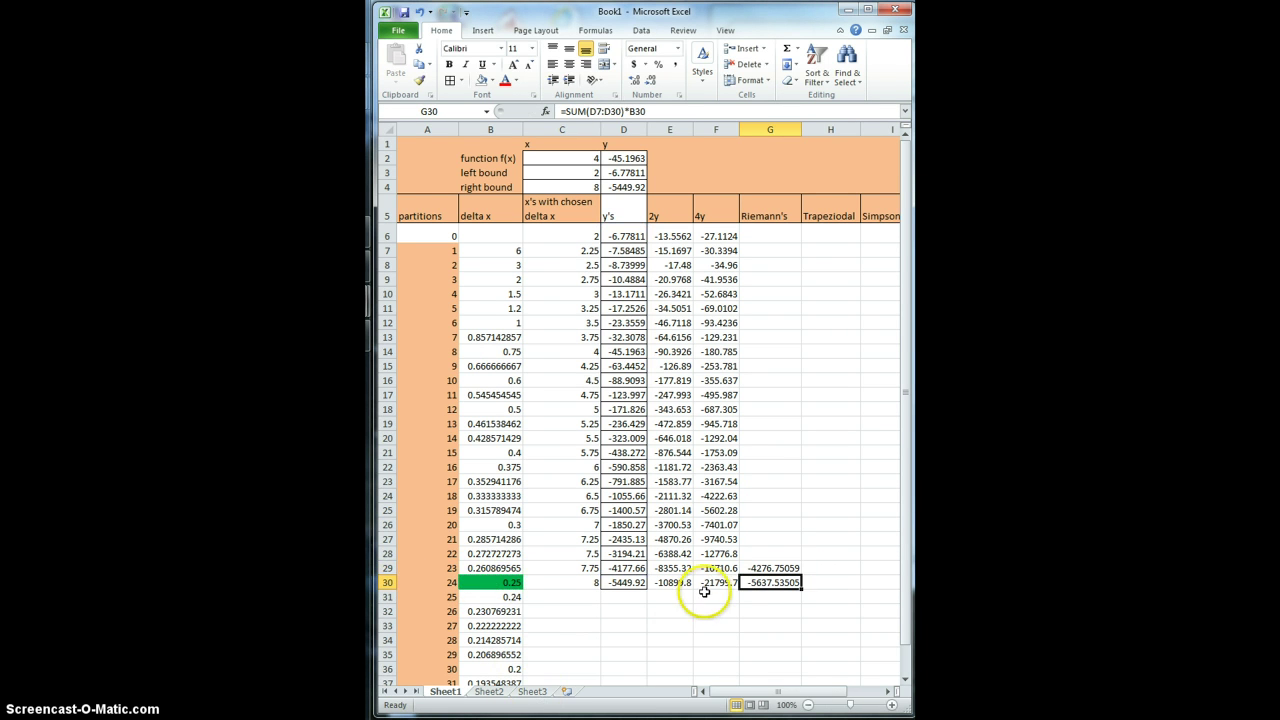
click(773, 592)
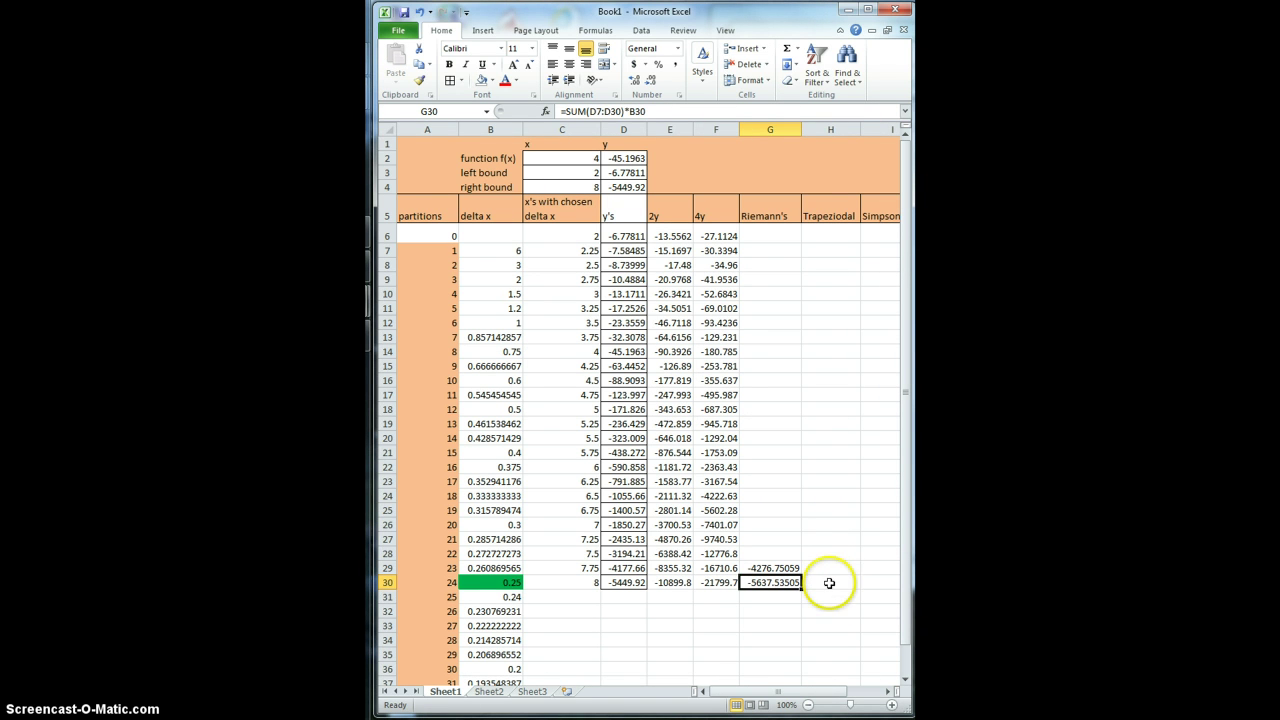
Start the Trapezoidal formula in H30 with the y values at both bounds, =(D3+D4
click(830, 583)
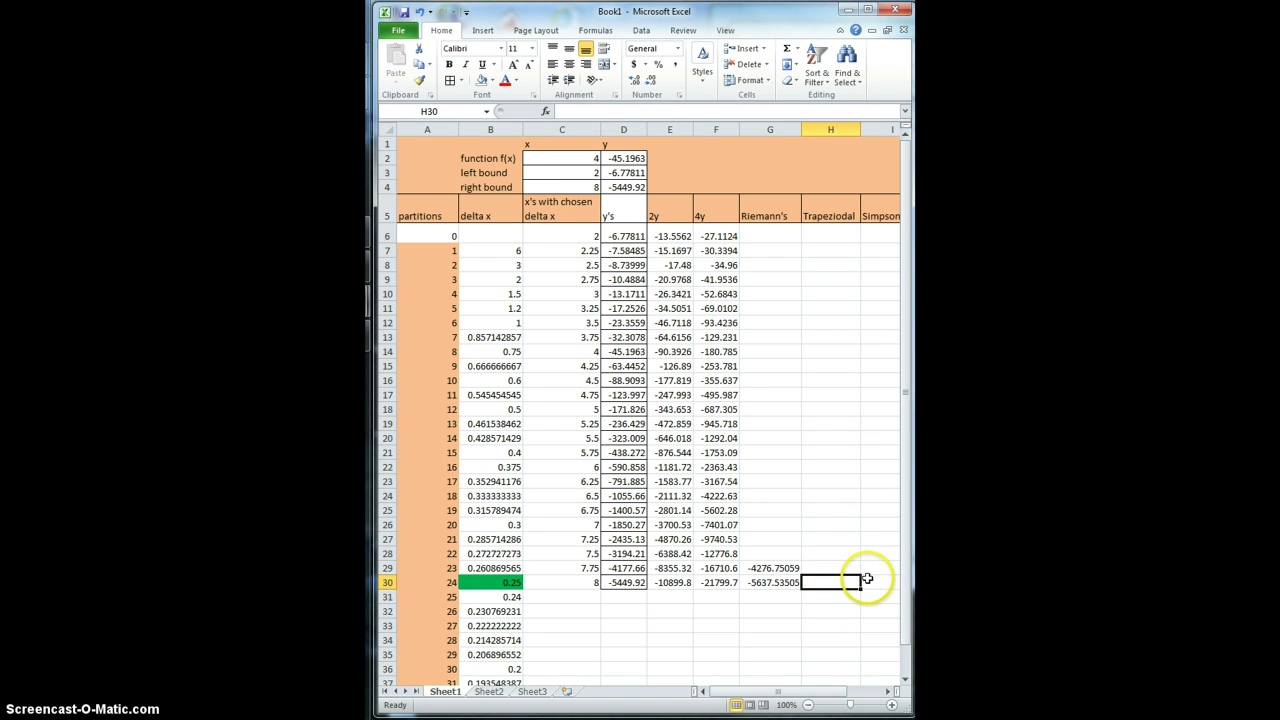
text(=)
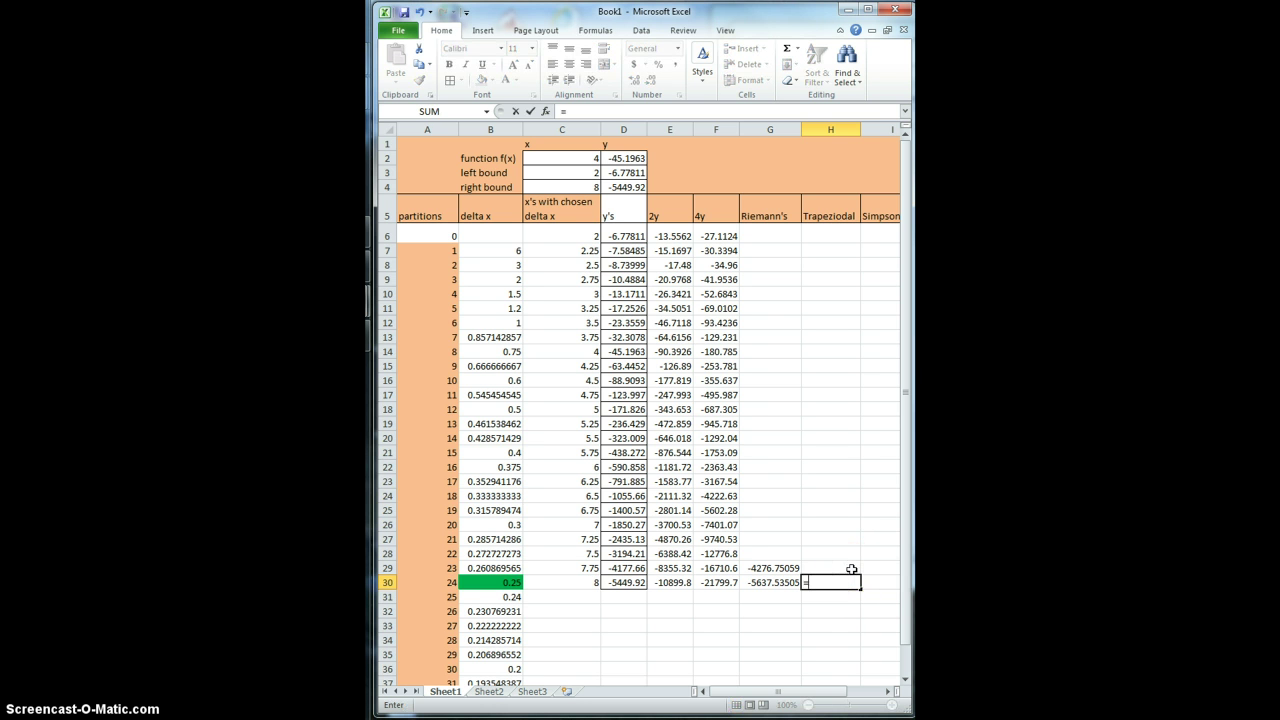
text(()
click(632, 173)
text(+)
click(632, 187)
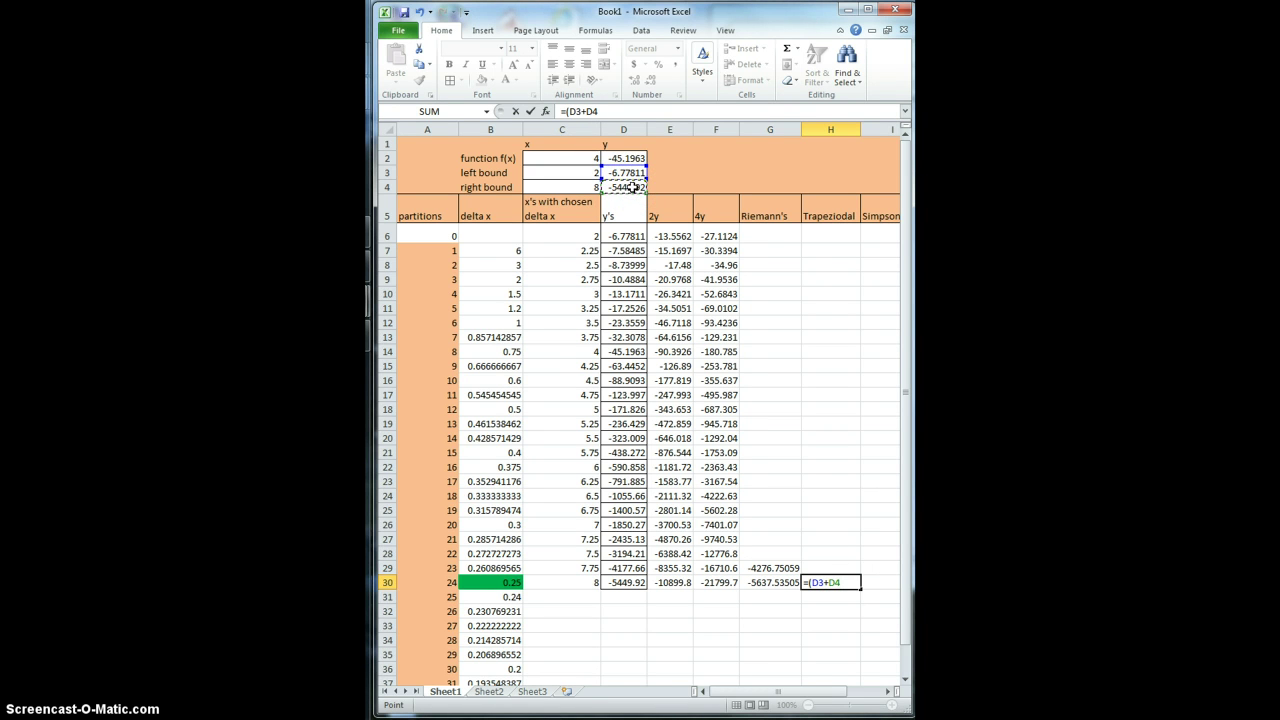
text(=)
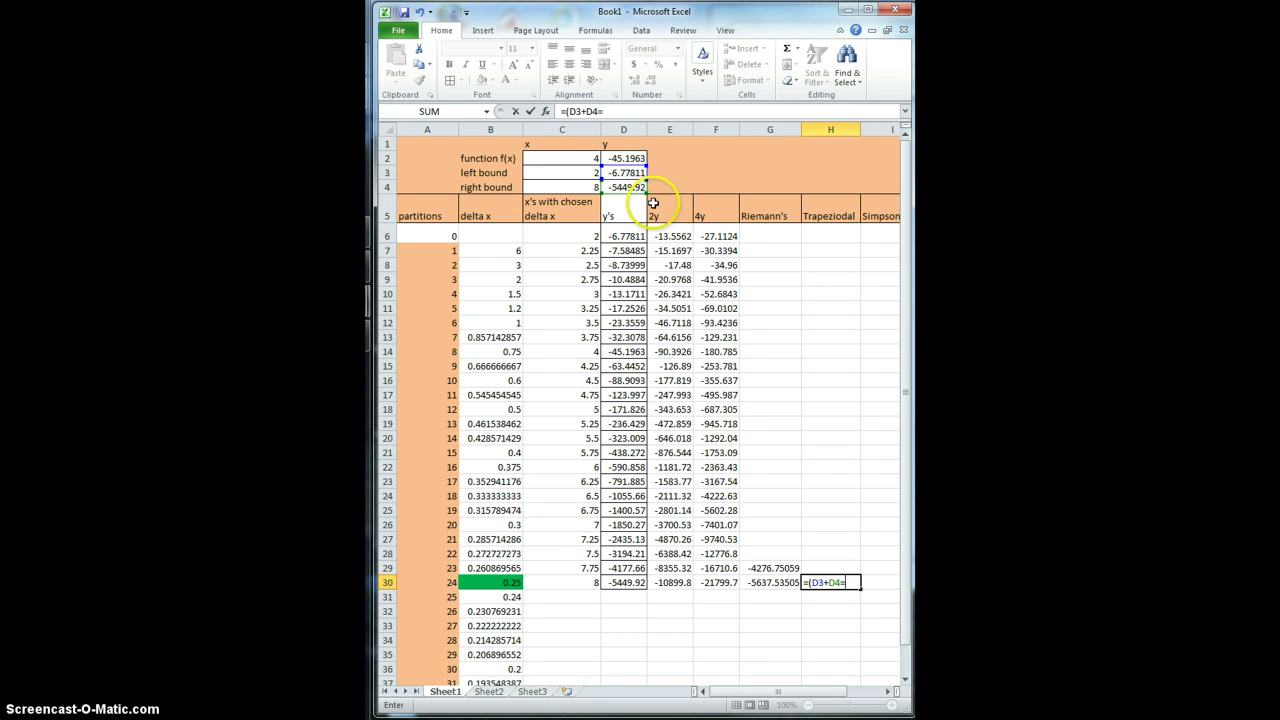
key(BackSpace)
Complete the Trapezoidal formula by adding sum(E7:E29), closing the parenthesis and multiplying by B30/2
text(+sum)
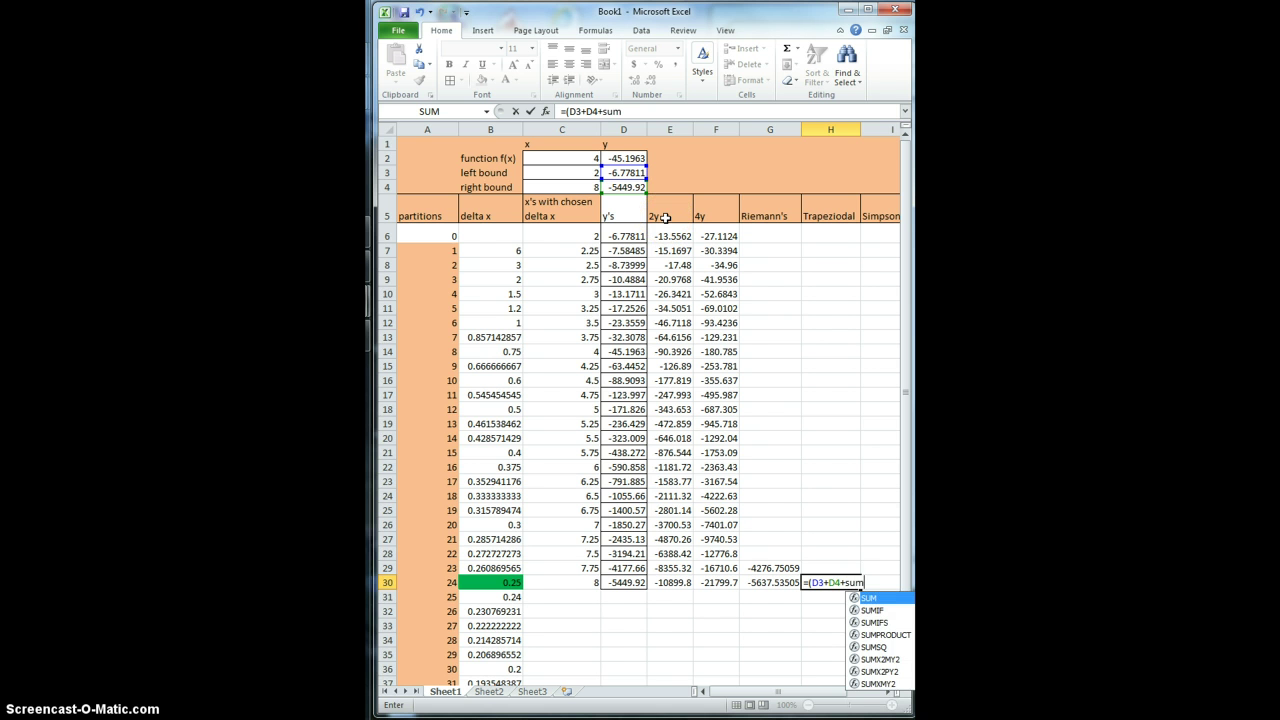
text(()
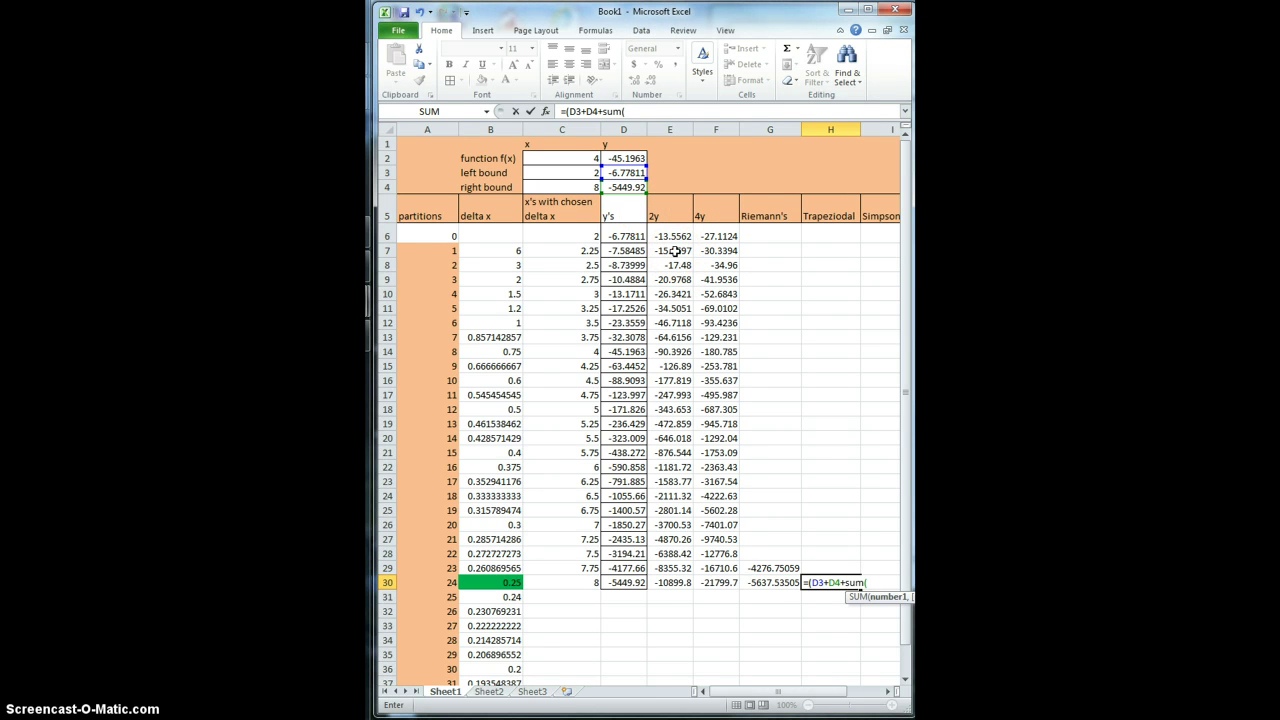
click(675, 251)
drag(675, 251, 681, 567)
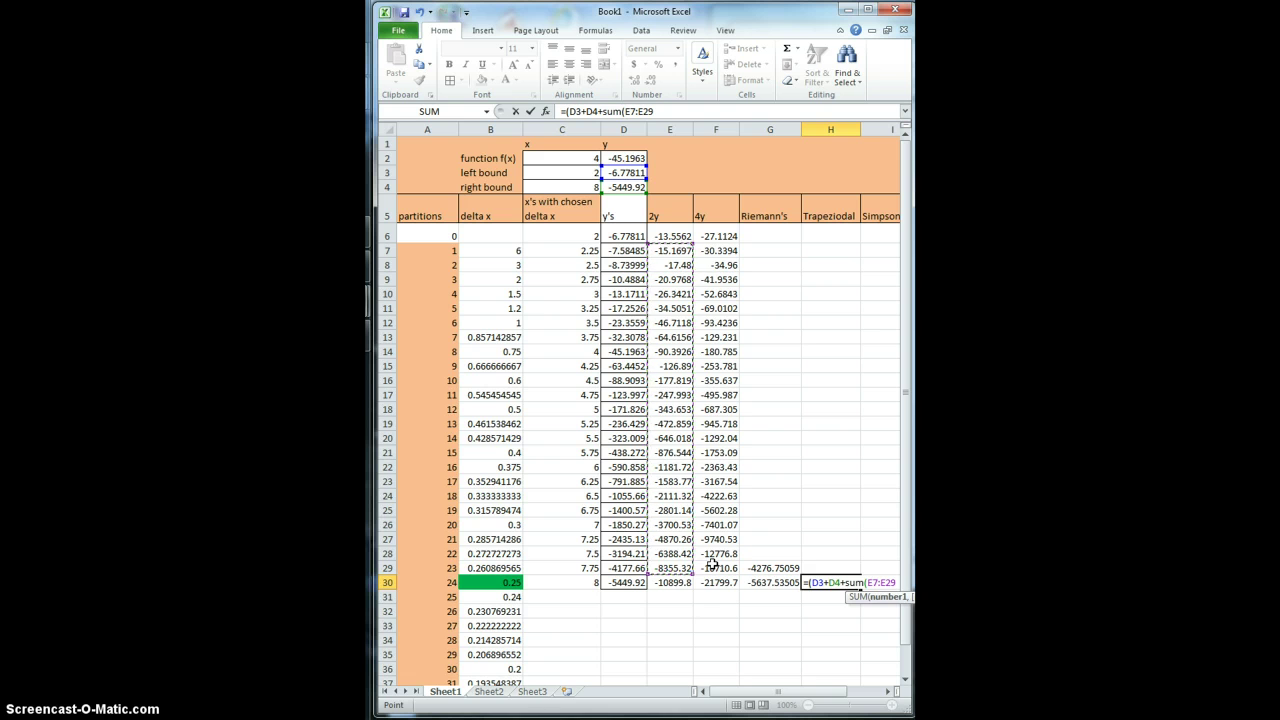
text())
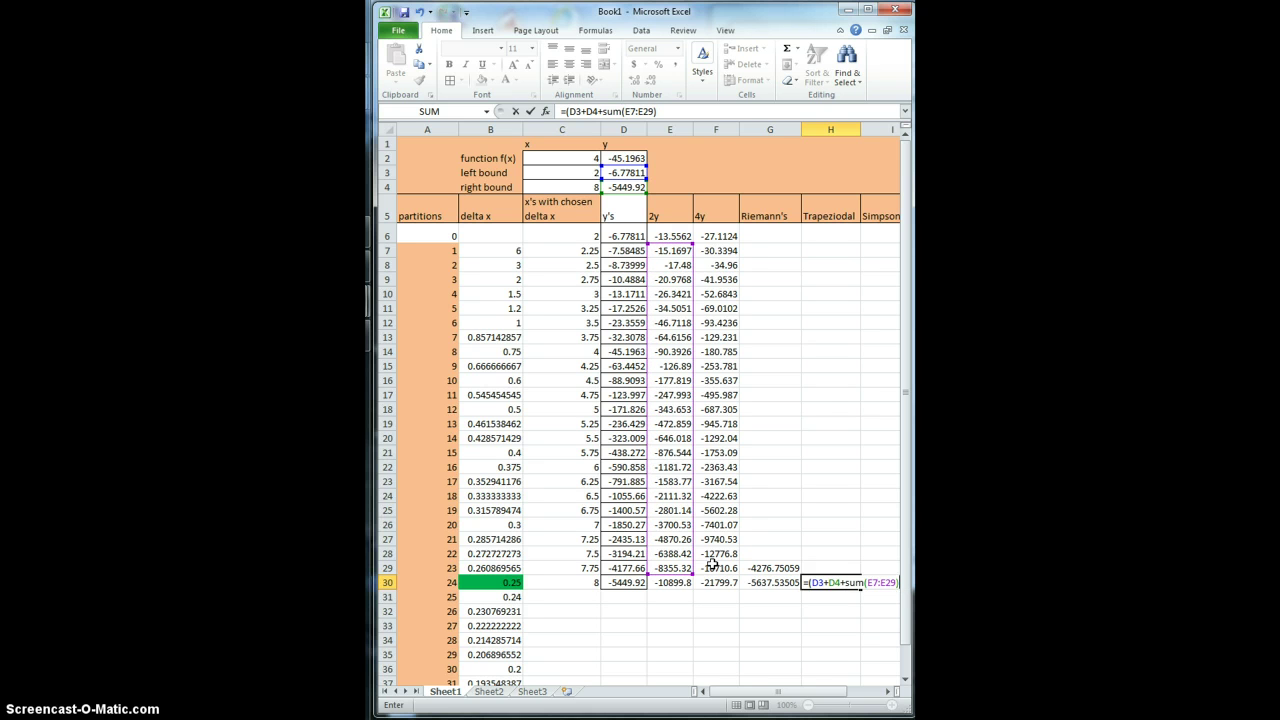
text())
text(*)
click(505, 586)
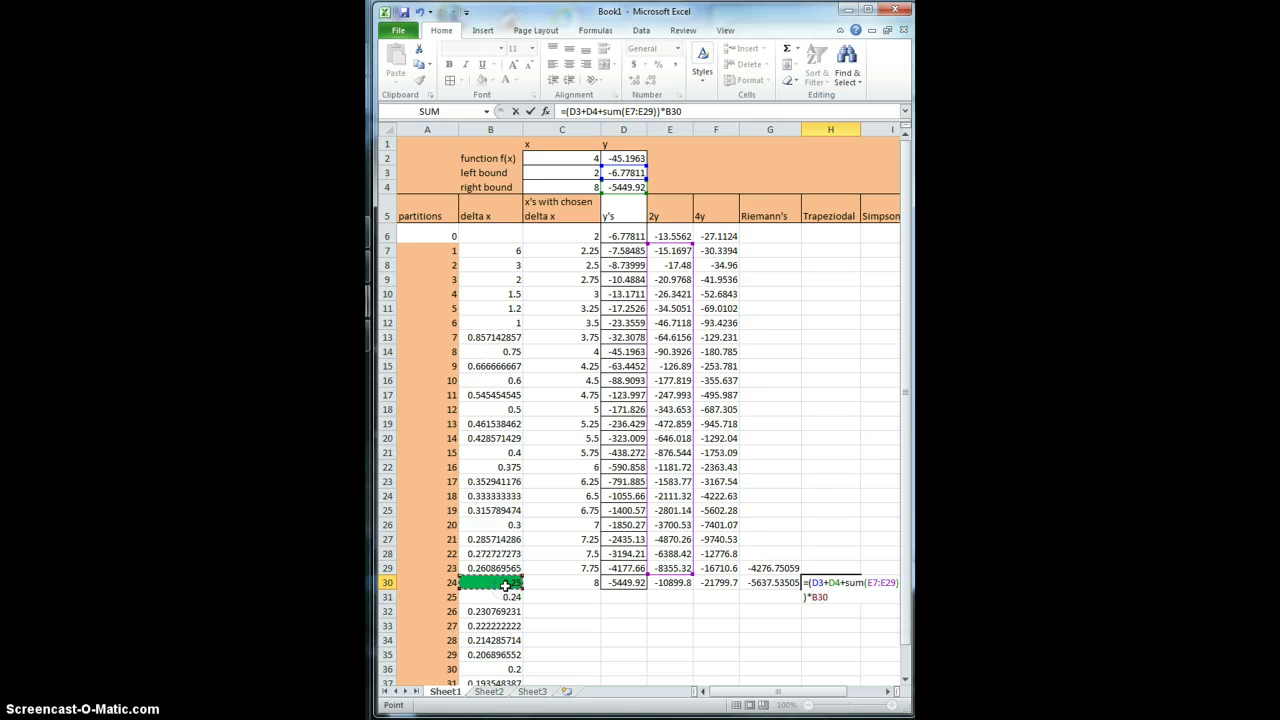
text(/2)
key(Return)
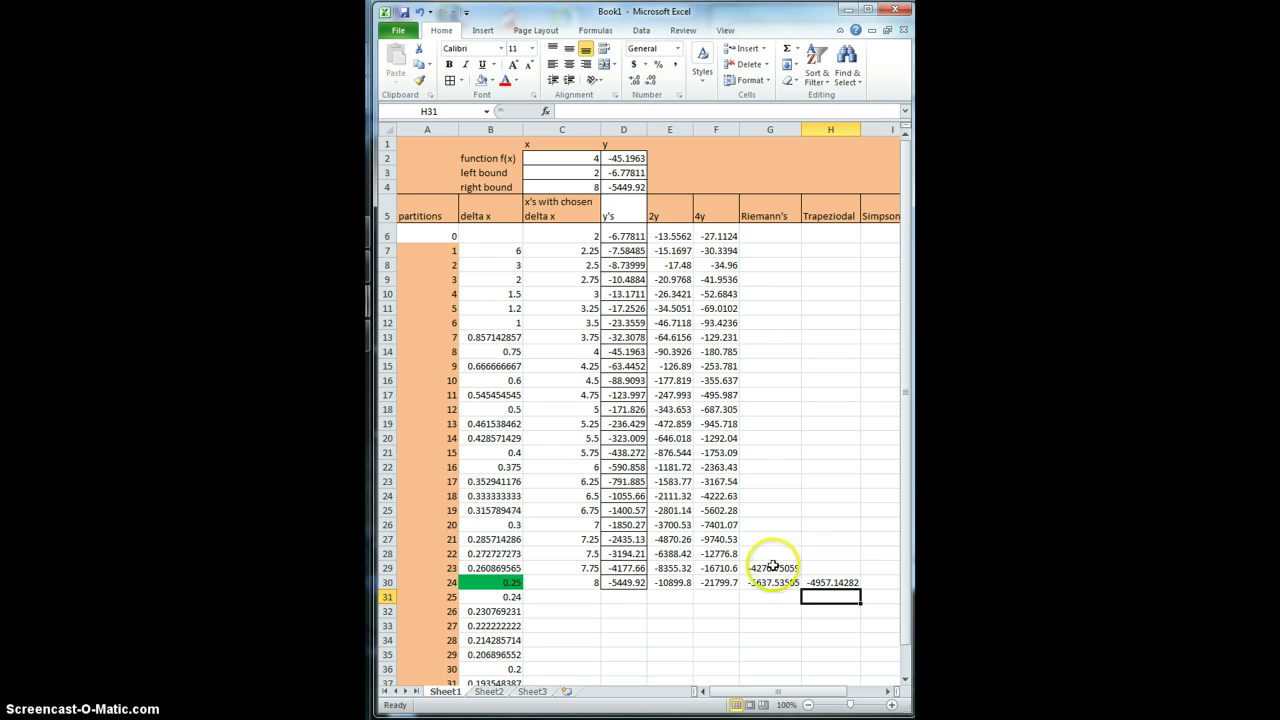
Start the Simpson's formula in I30 with the y values at both bounds, =(D3+D4+
click(882, 585)
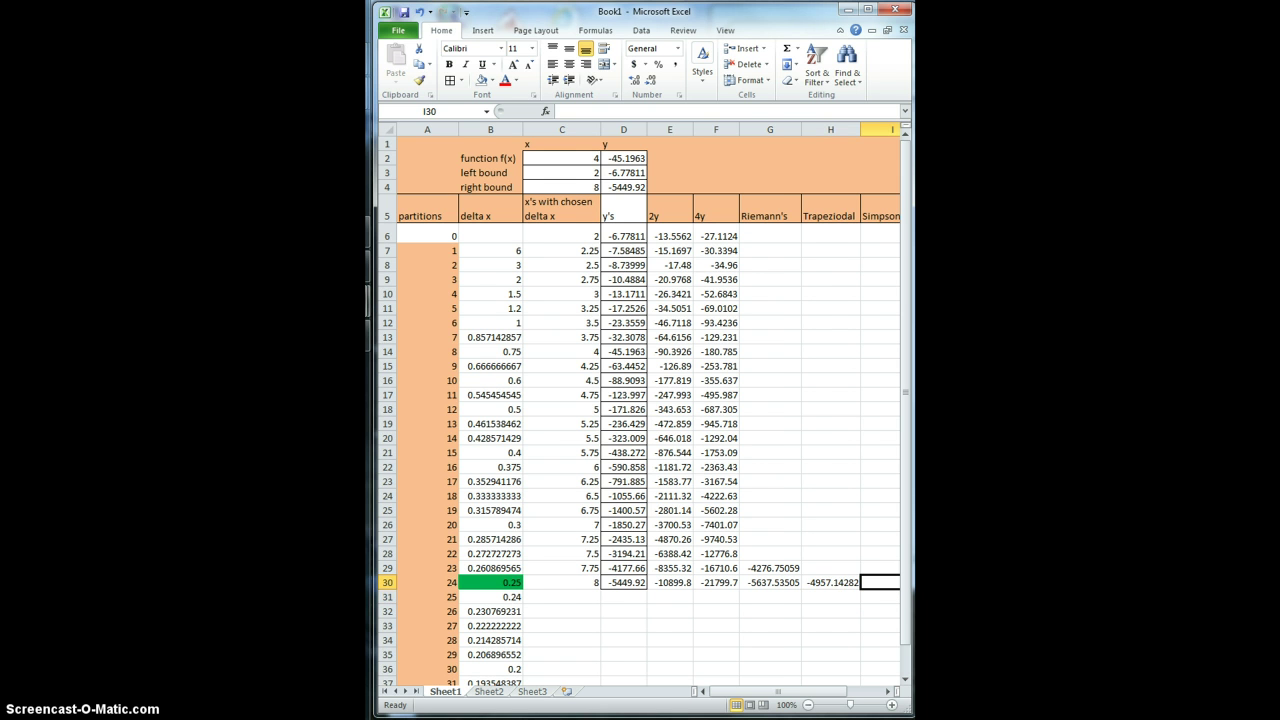
text(=)
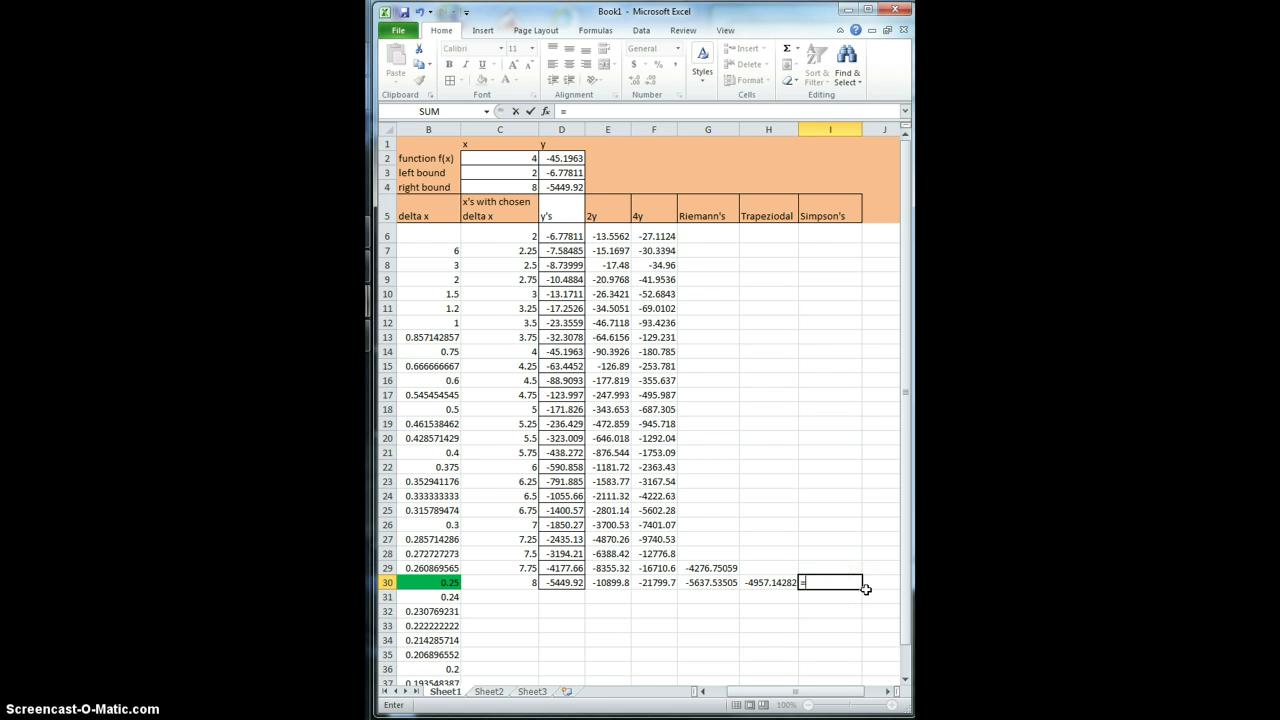
text(()
click(556, 173)
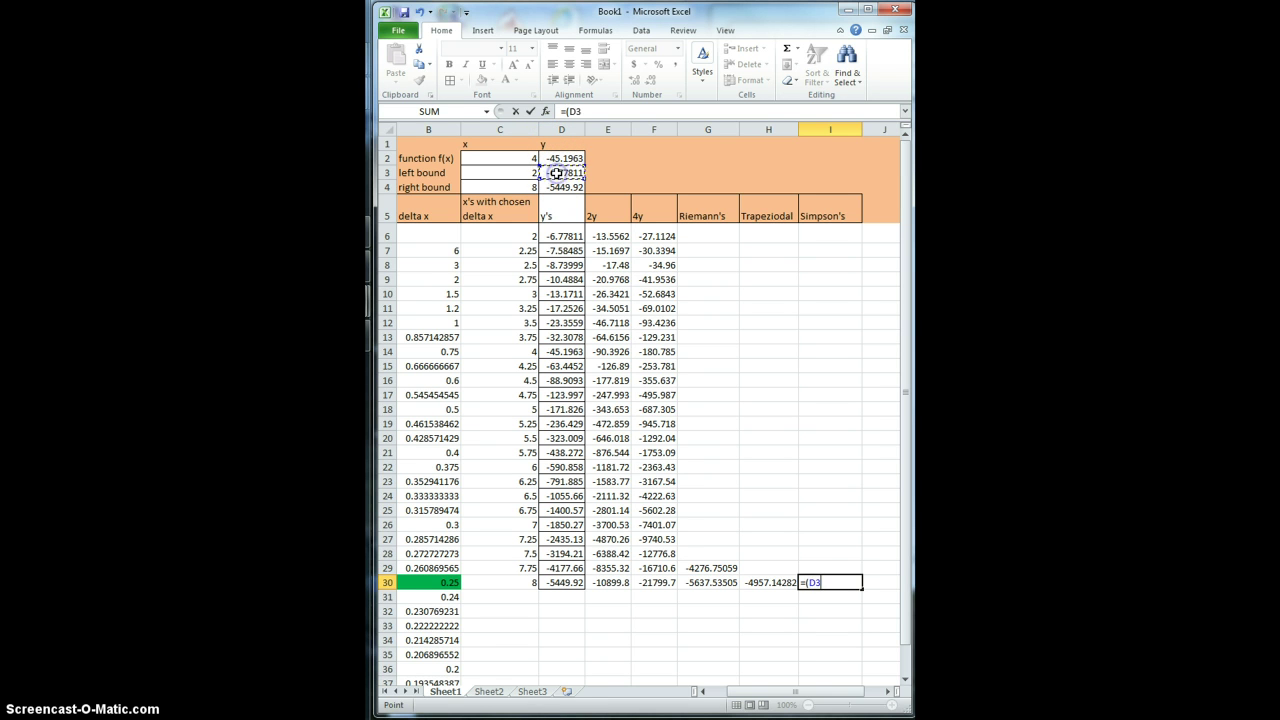
text(+)
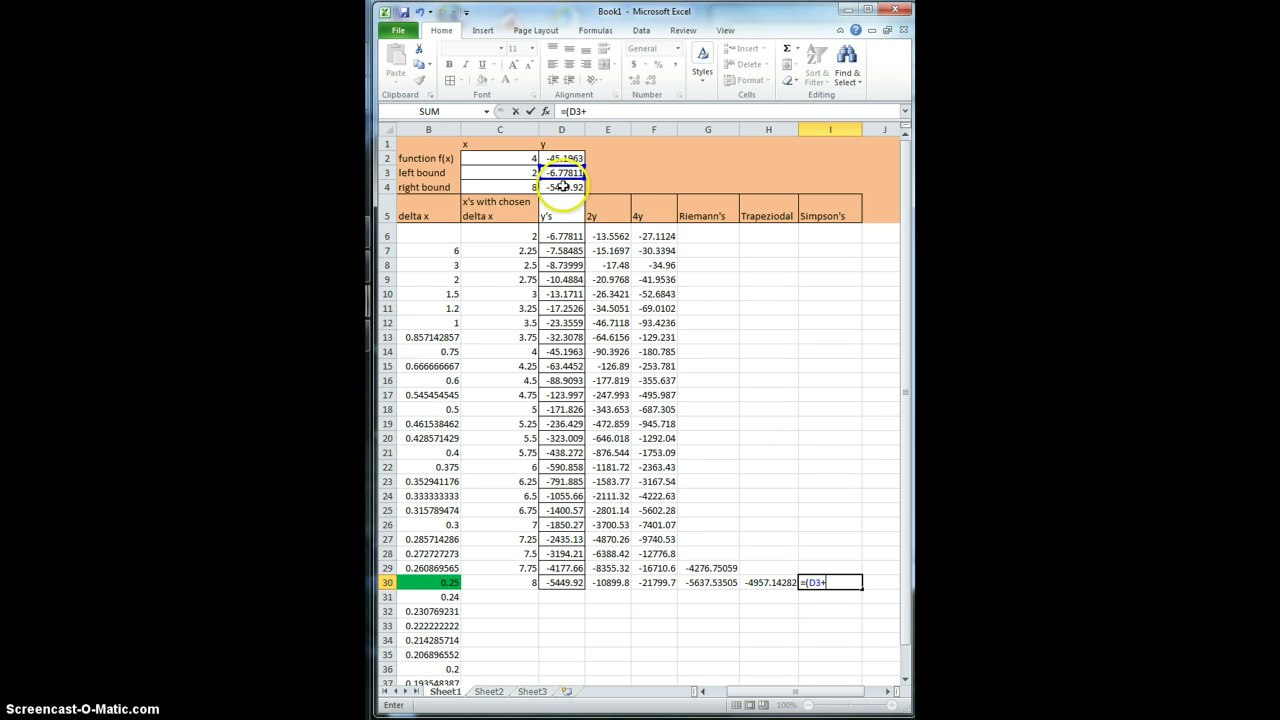
click(563, 188)
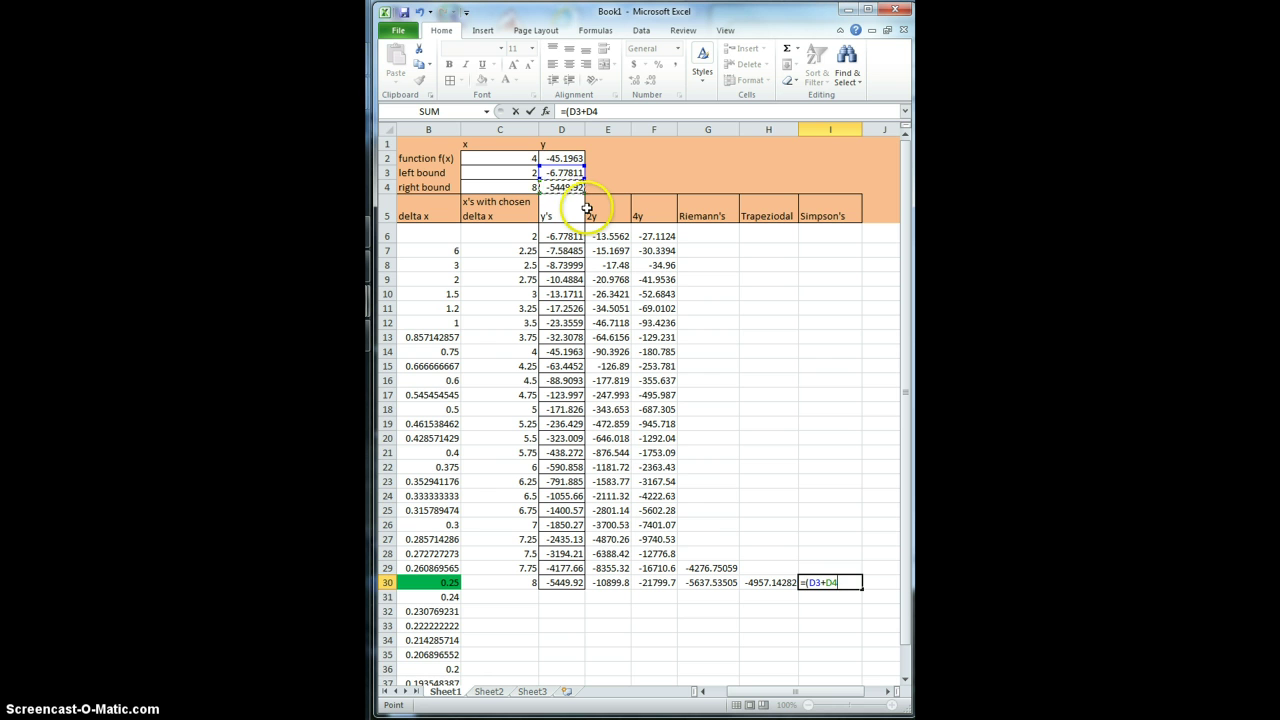
text(=)
key(BackSpace)
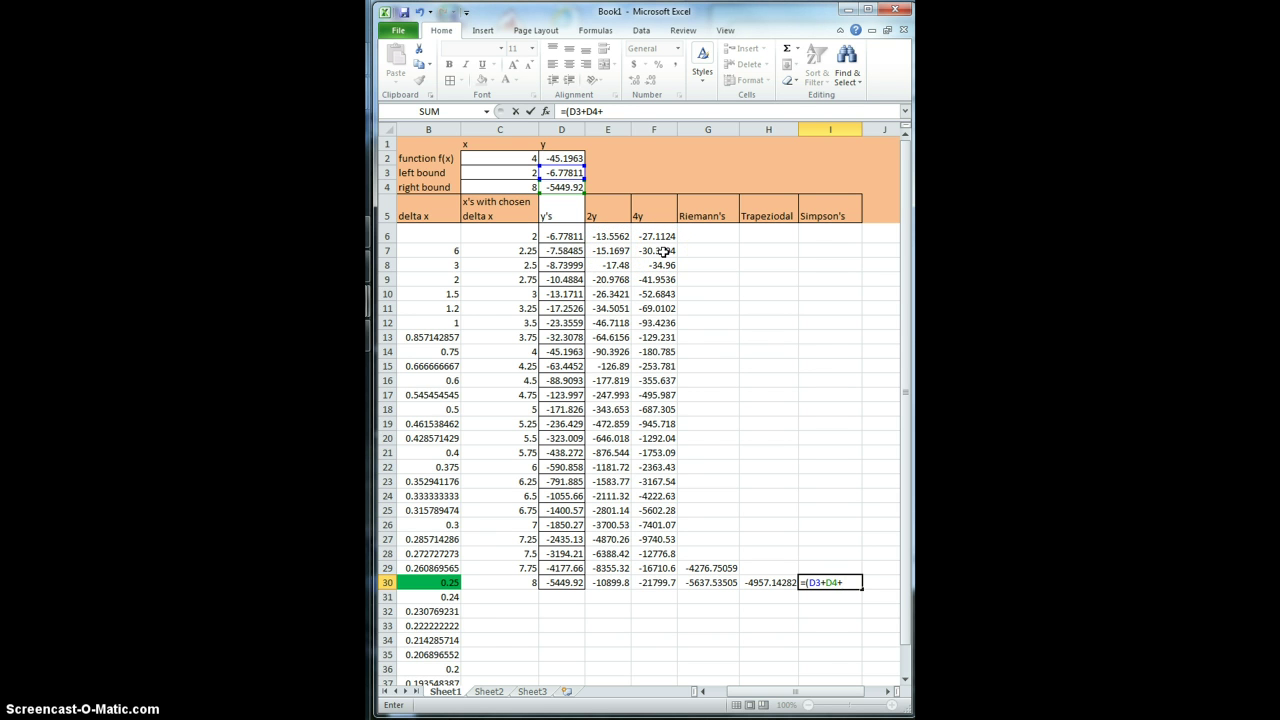
Add every other 4y value to the Simpson's formula, from F7, F9 and F11 through F29, ending with a plus sign
click(664, 252)
text(+)
click(656, 279)
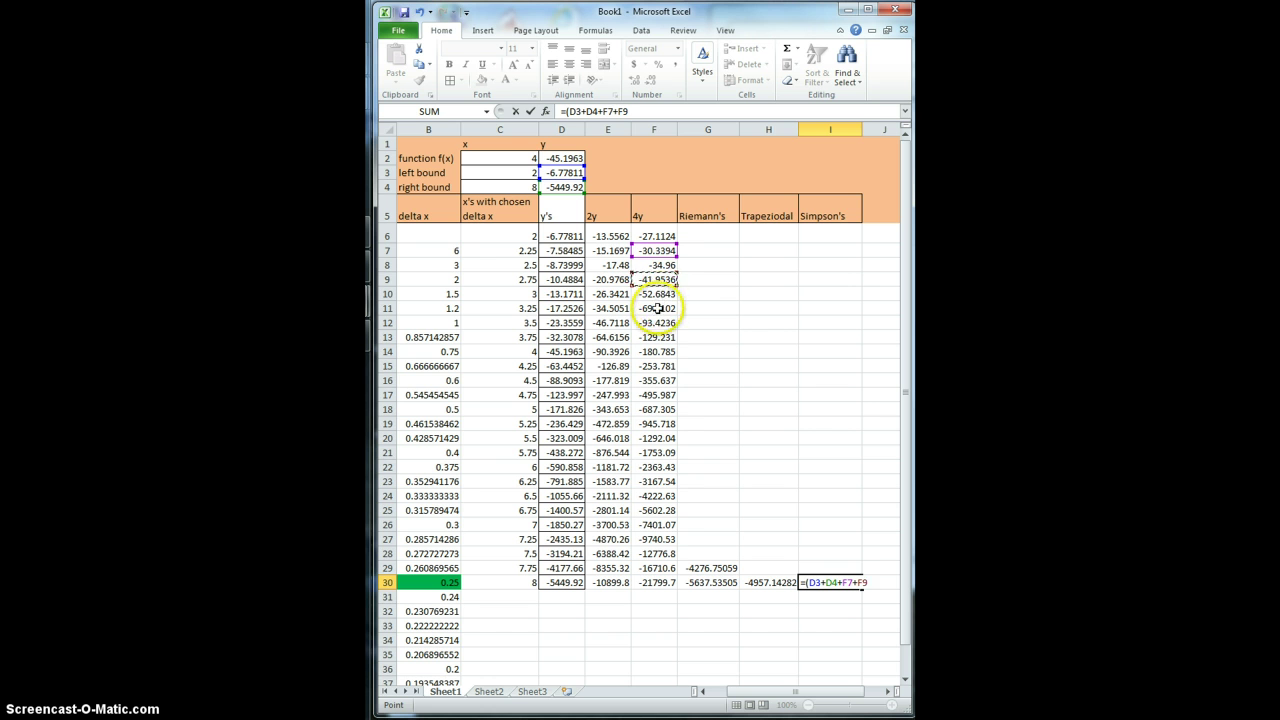
text(+)
click(659, 310)
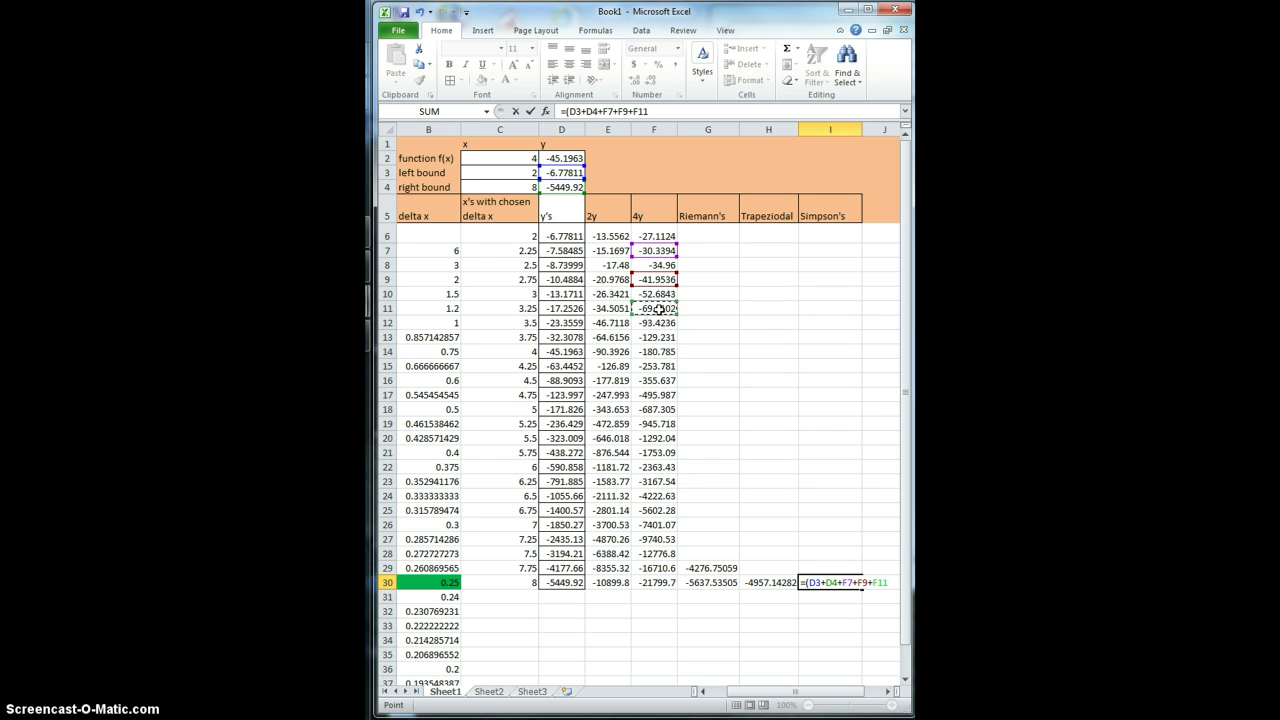
text(+)
click(657, 337)
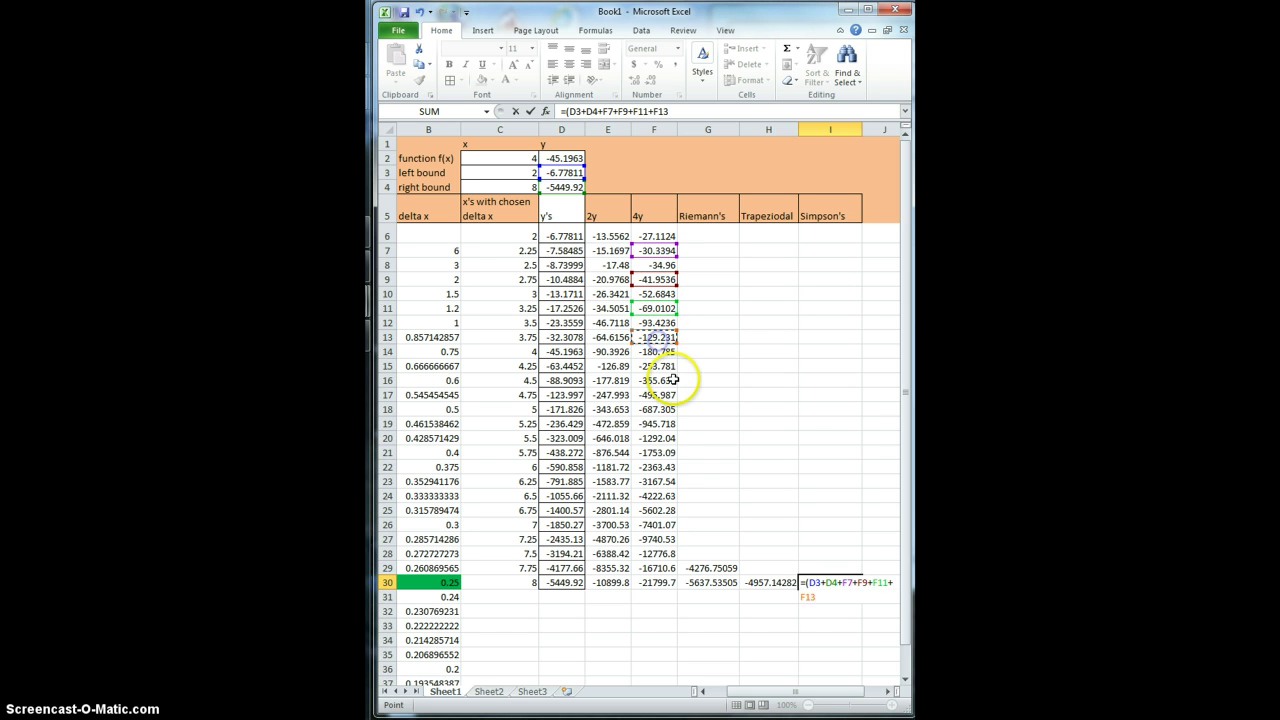
text(+)
click(660, 366)
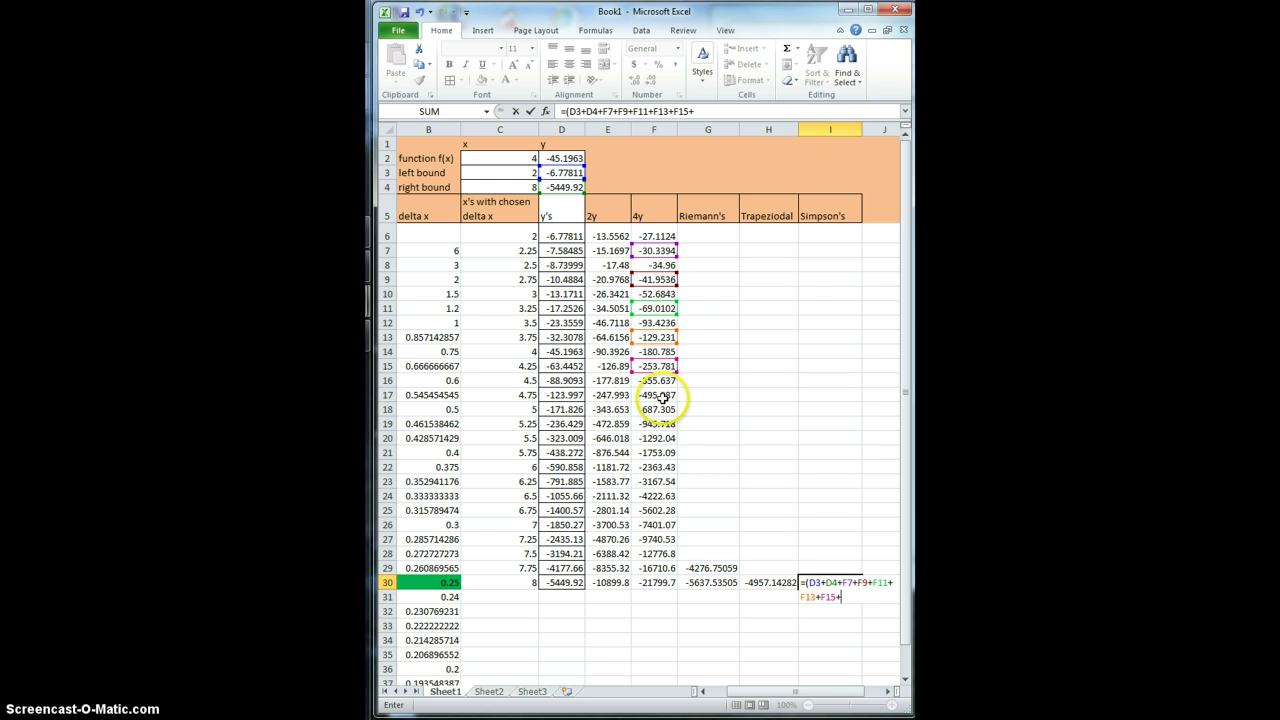
text(+)
click(661, 424)
text(+)
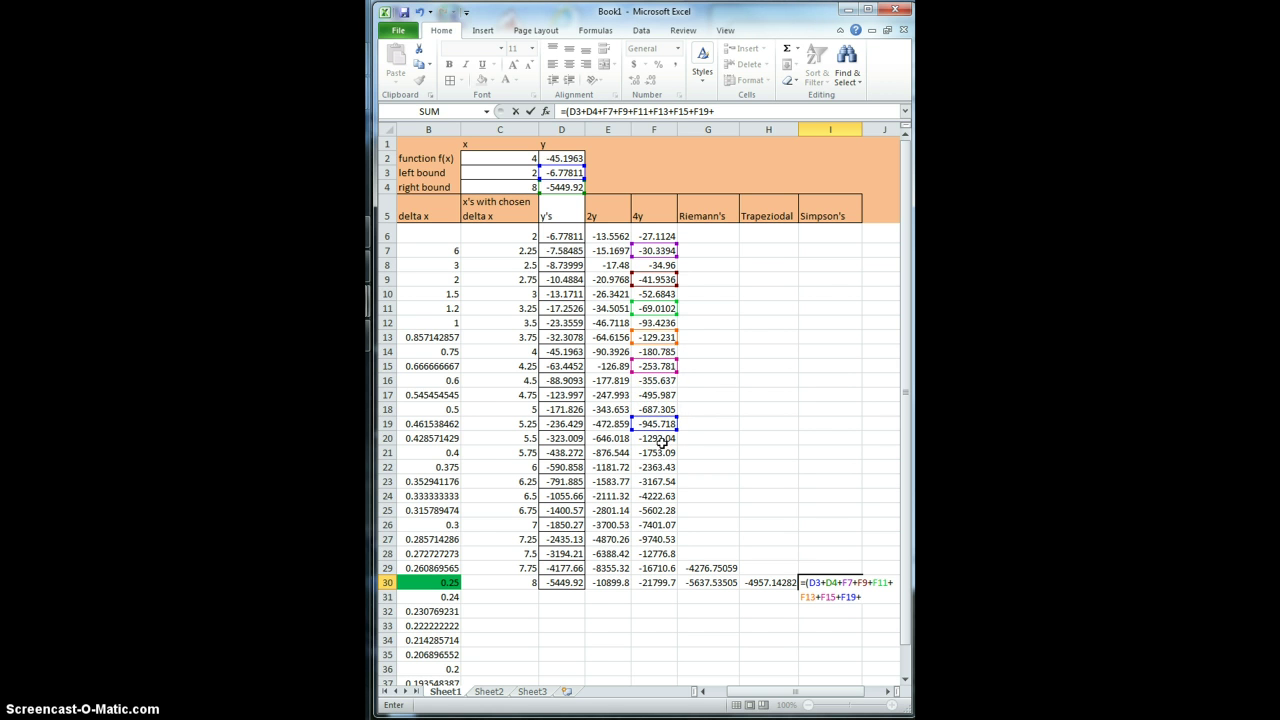
click(661, 397)
text(+)
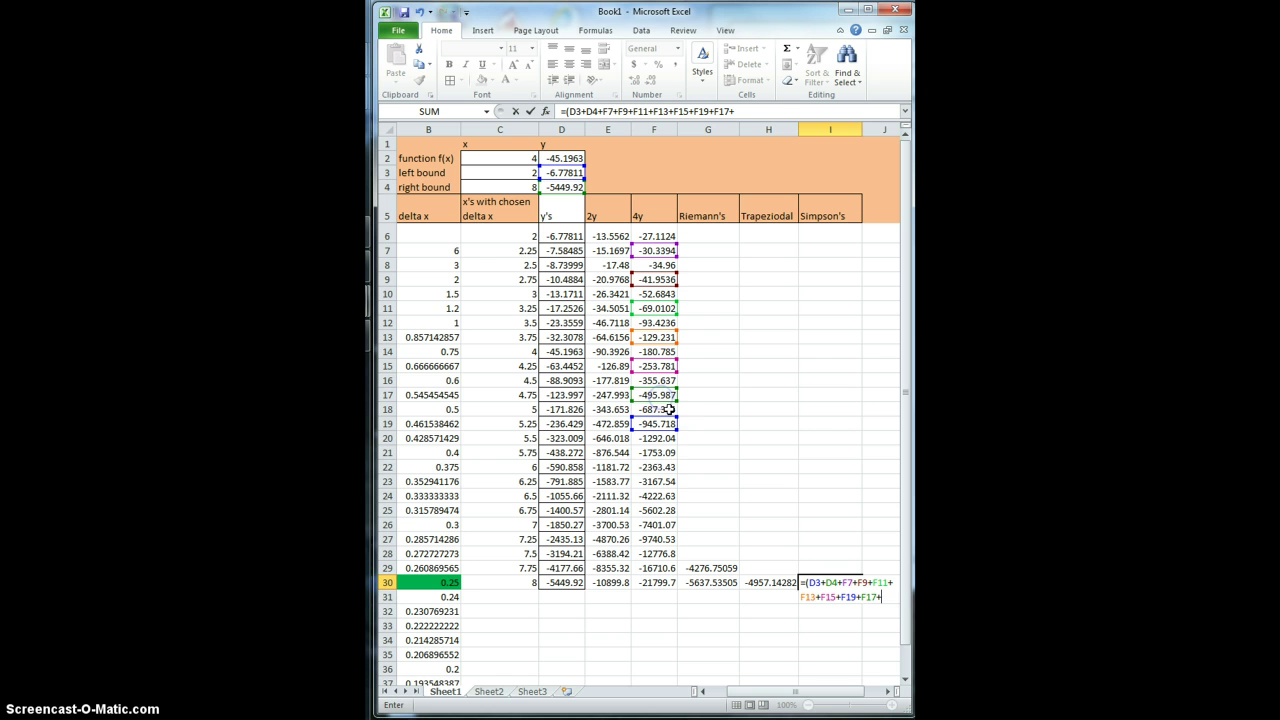
click(660, 453)
text(+)
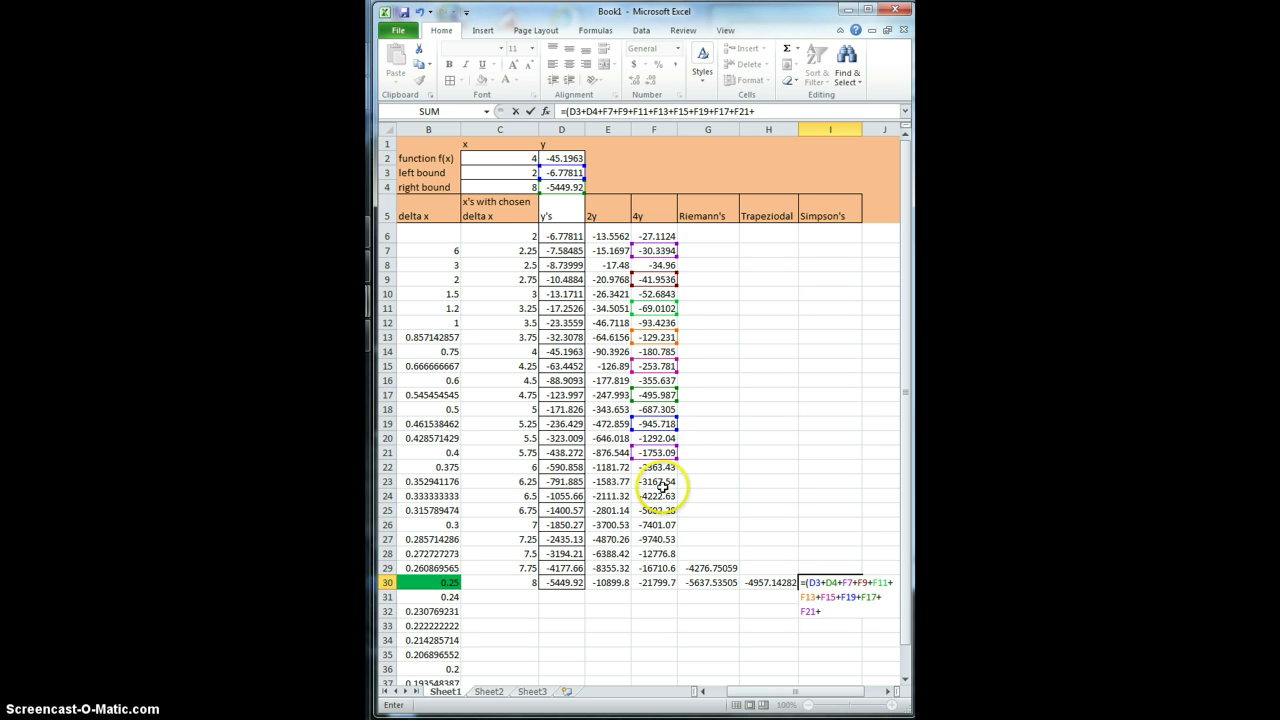
click(656, 482)
text(+)
click(661, 512)
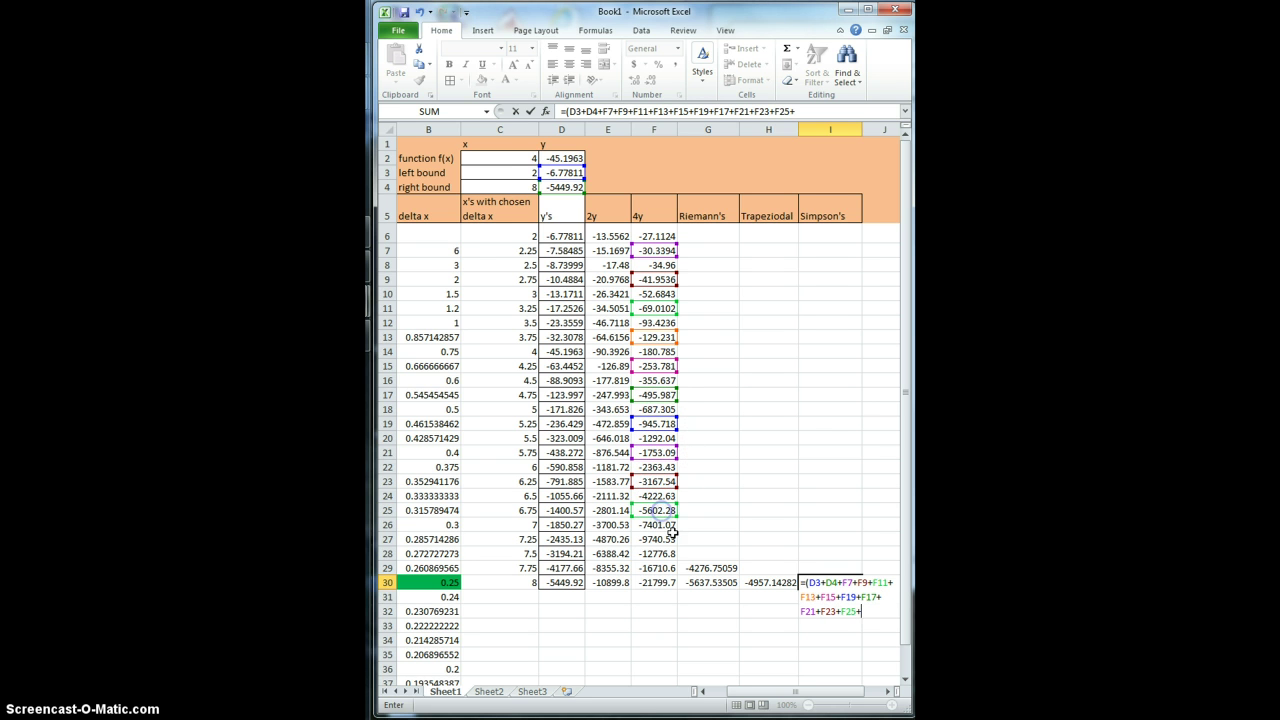
text(+)
click(667, 541)
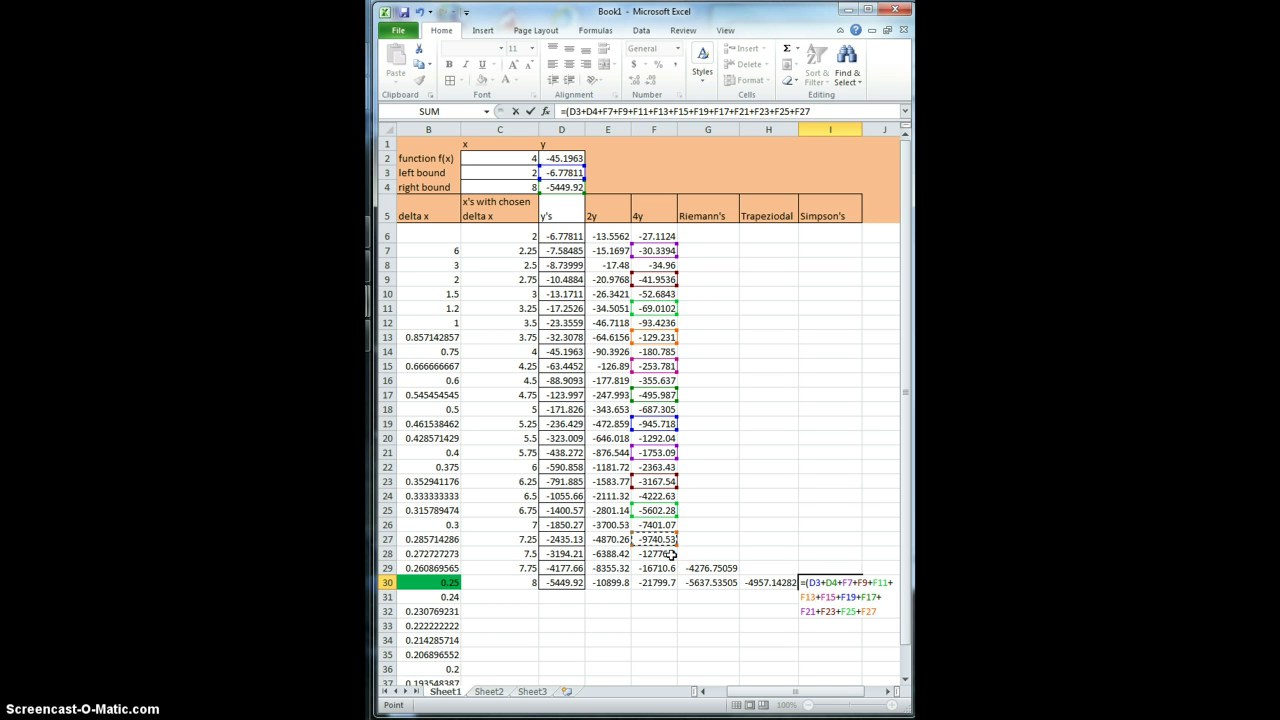
text(+)
click(656, 570)
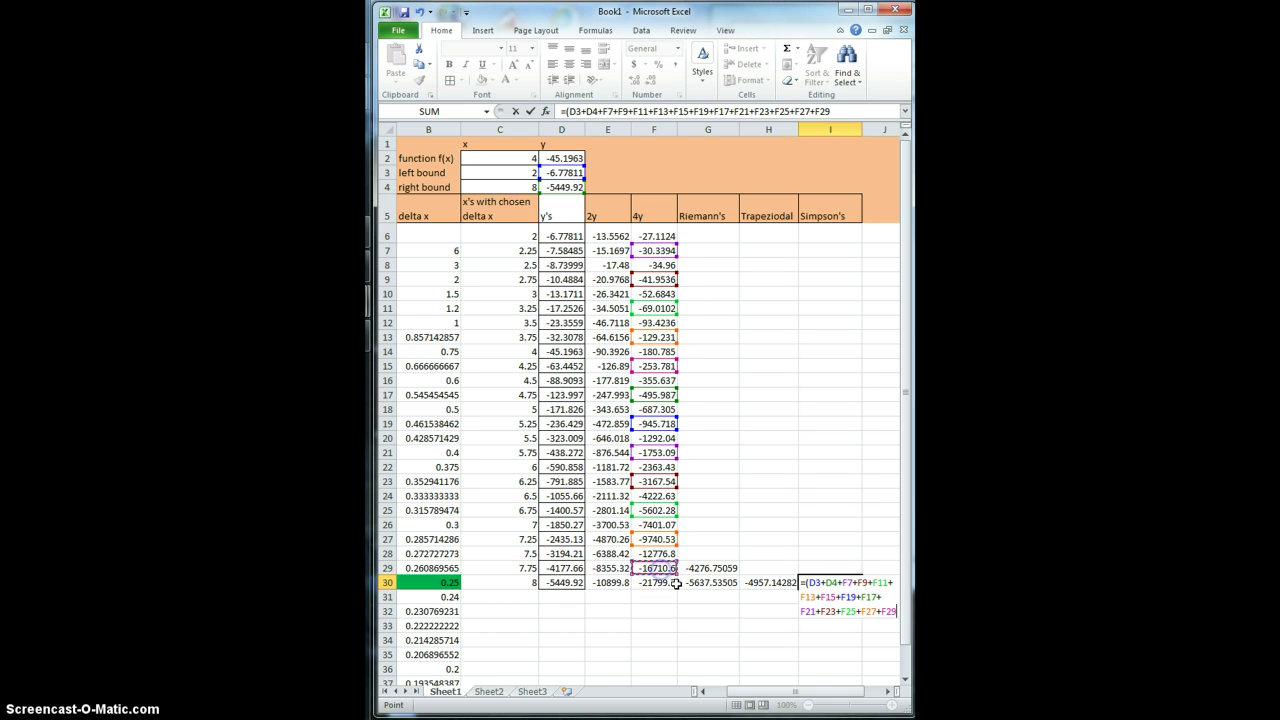
text(+)
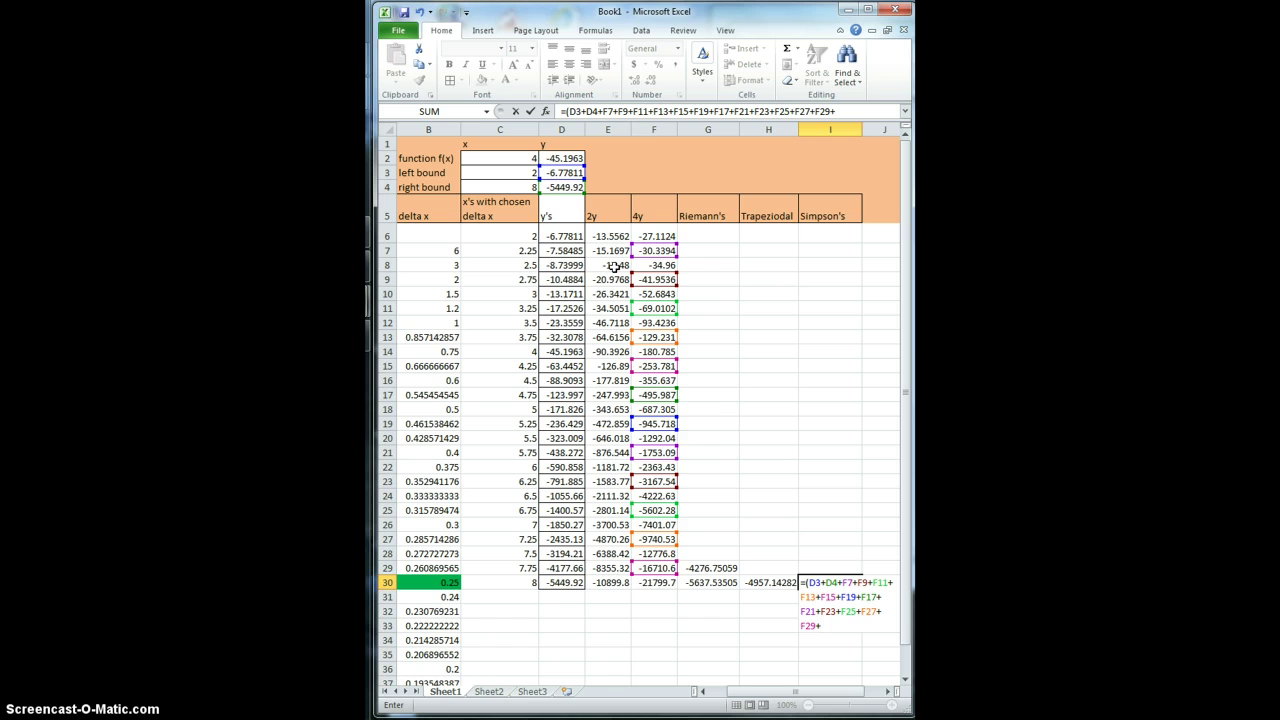
Append every other 2y value to the Simpson's formula, from E8, E10 and E12 through E28, each followed by an equals sign
click(614, 267)
text(=)
click(612, 296)
text(=)
click(614, 323)
text(=)
click(612, 352)
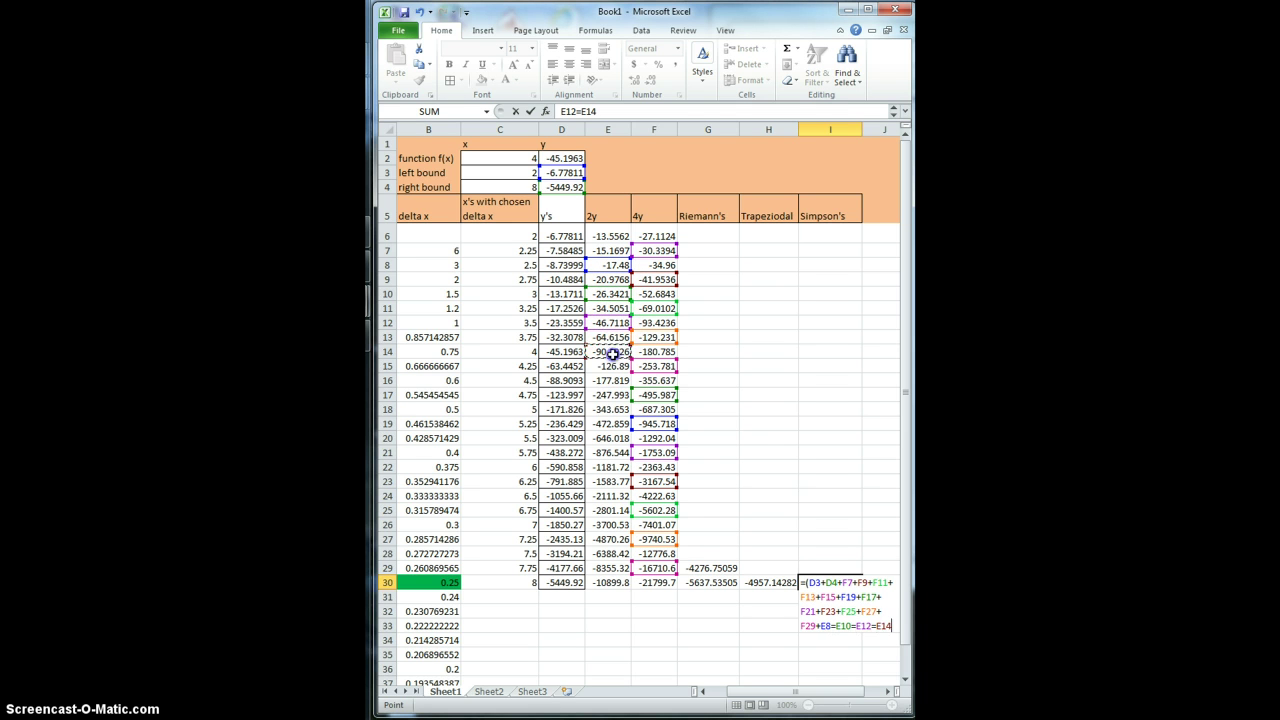
text(=)
click(612, 381)
text(=)
click(609, 409)
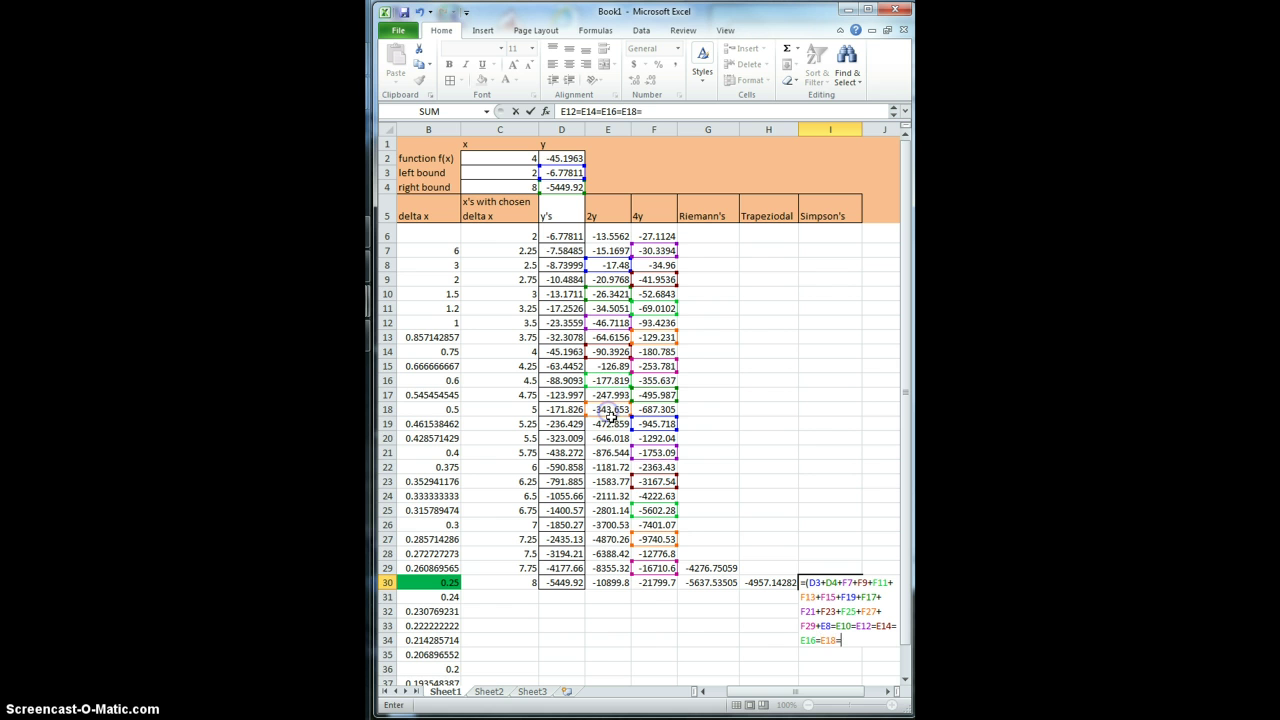
text(=)
click(613, 440)
text(=)
click(612, 467)
text(=)
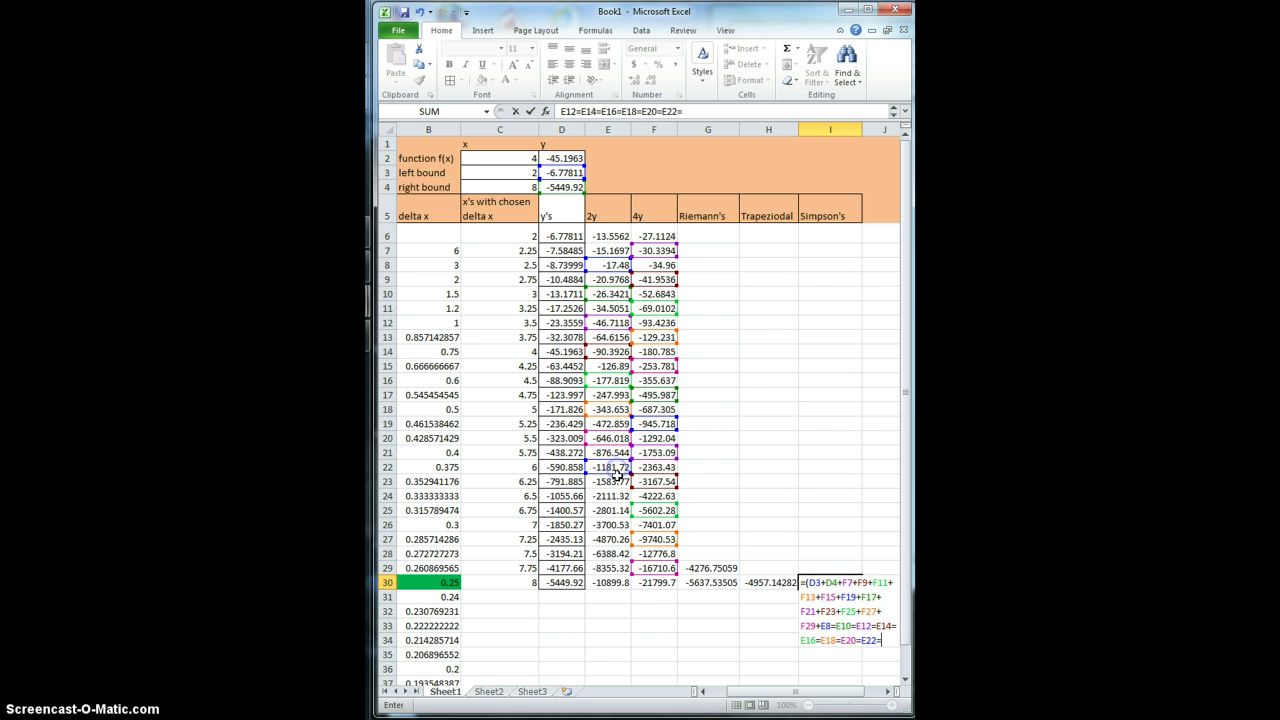
click(614, 496)
text(=)
click(613, 524)
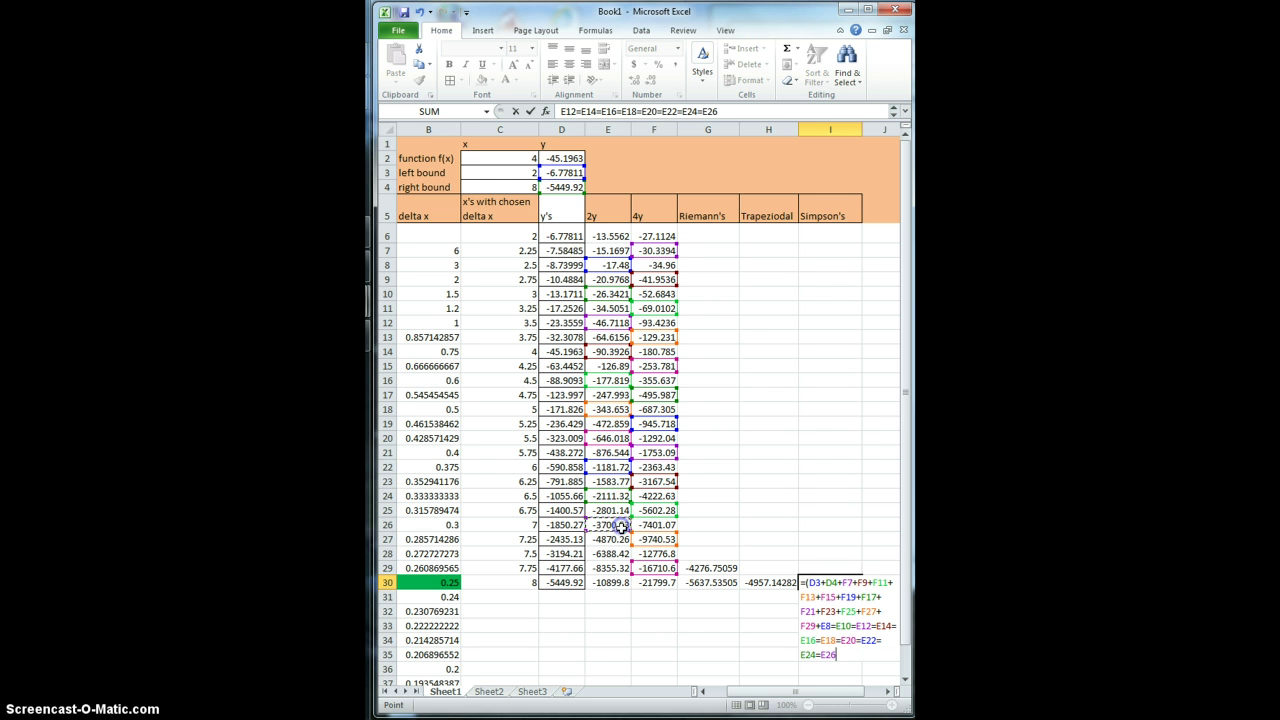
text(=)
click(618, 553)
text(=)
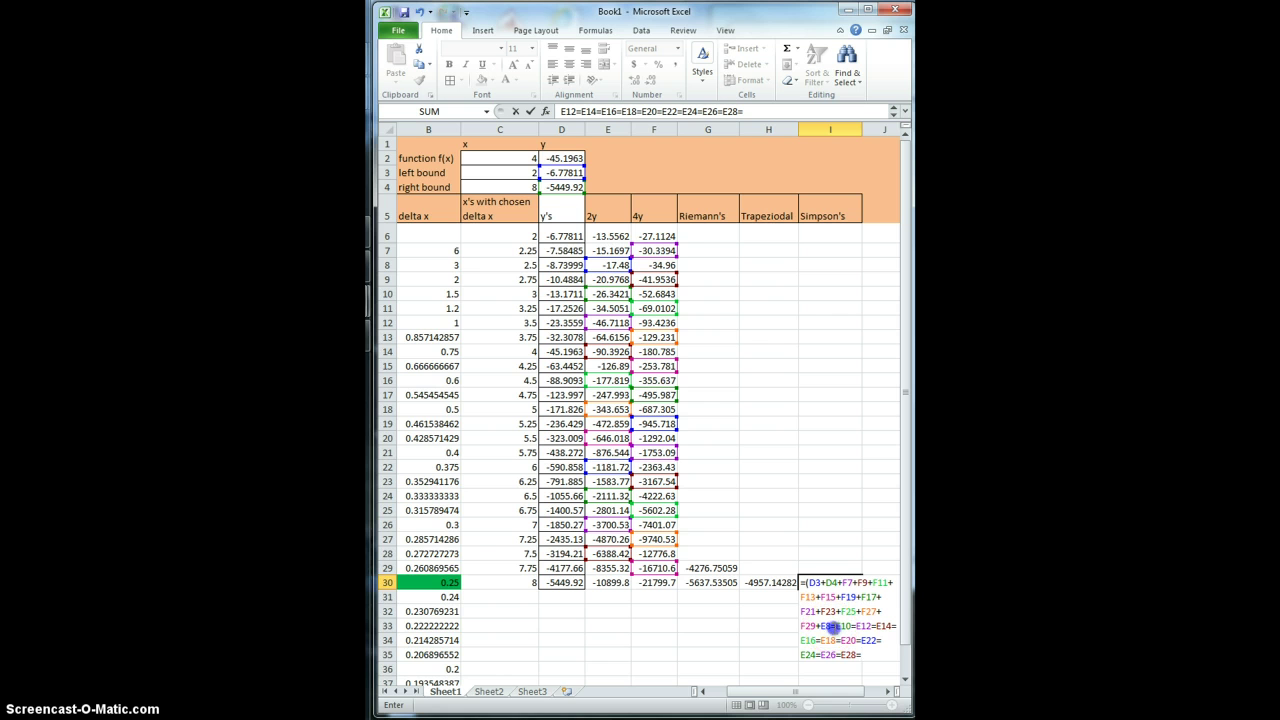
Replace the equals signs between the 2y references E8 through E28 in the Simpson's formula with plus signs
click(831, 625)
text(+)
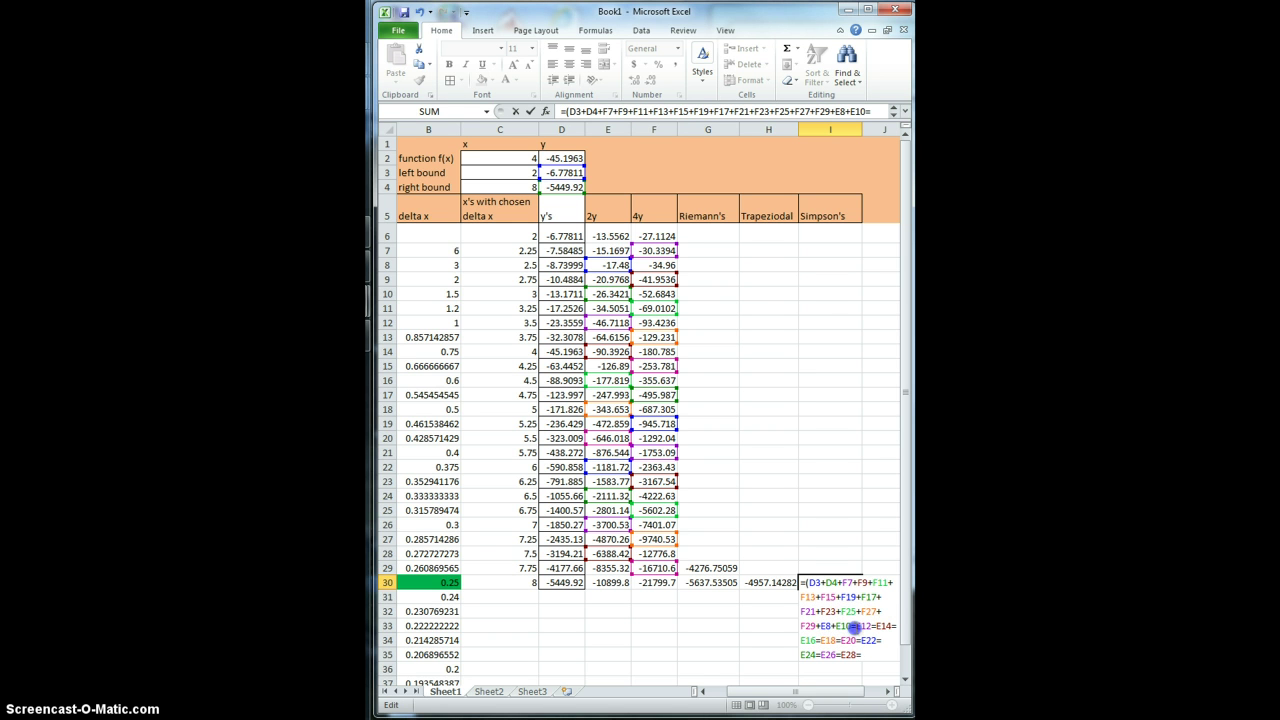
drag(852, 627, 858, 627)
text(+D4+)
drag(887, 625, 894, 625)
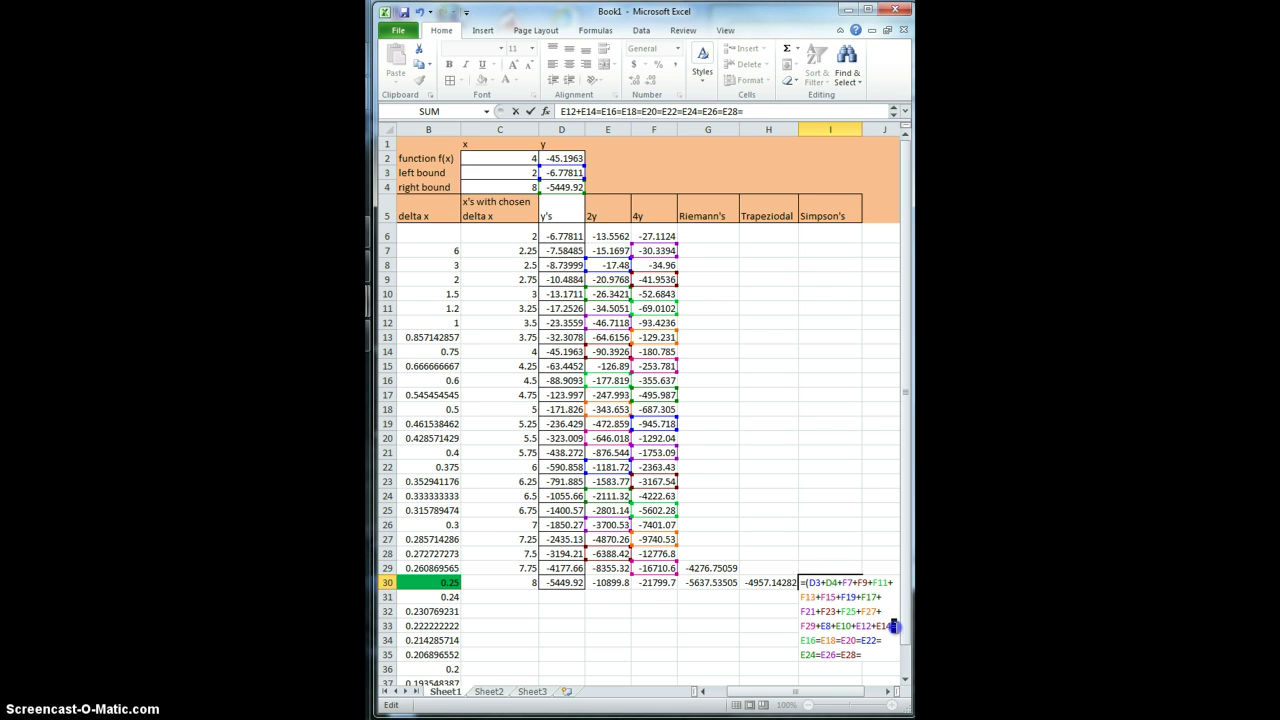
text(+)
drag(835, 640, 859, 640)
text(+)
text(+)
text(+)
text(+)
Complete the Simpson's formula by removing the trailing operator after E28, closing the parenthesis and multiplying by B30/3
key(BackSpace)
text()*)
click(434, 583)
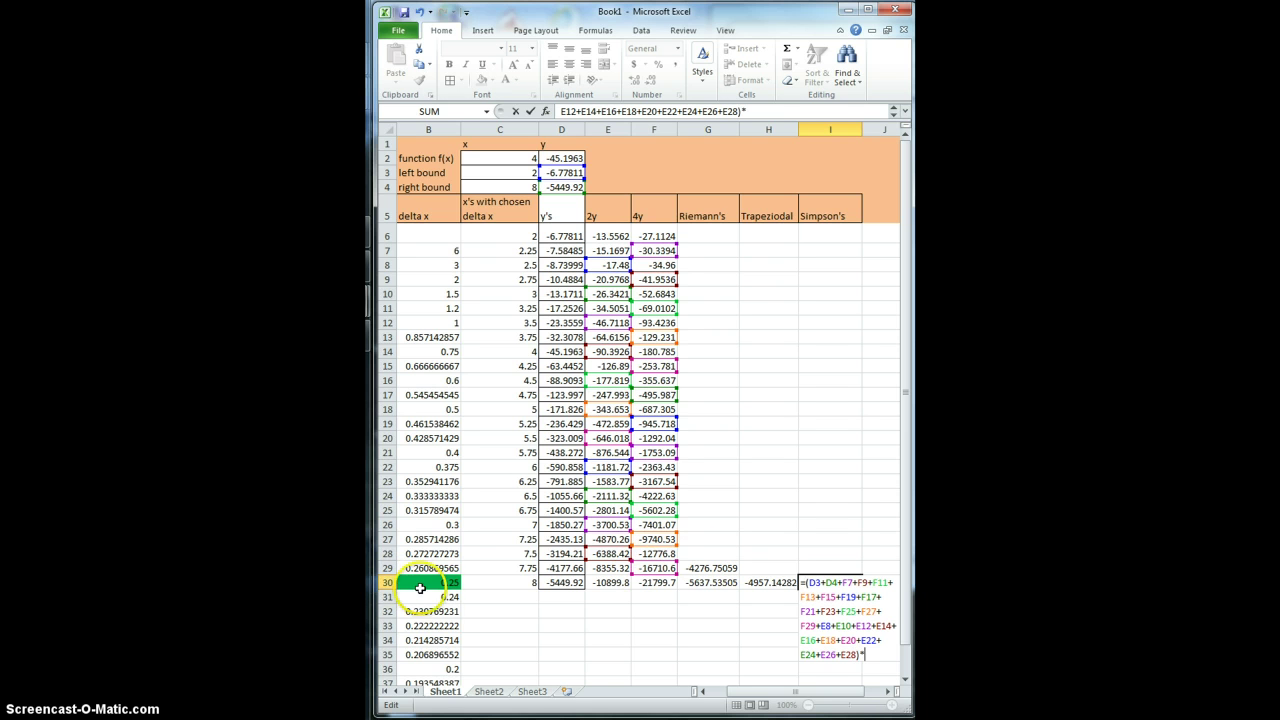
text(/3)
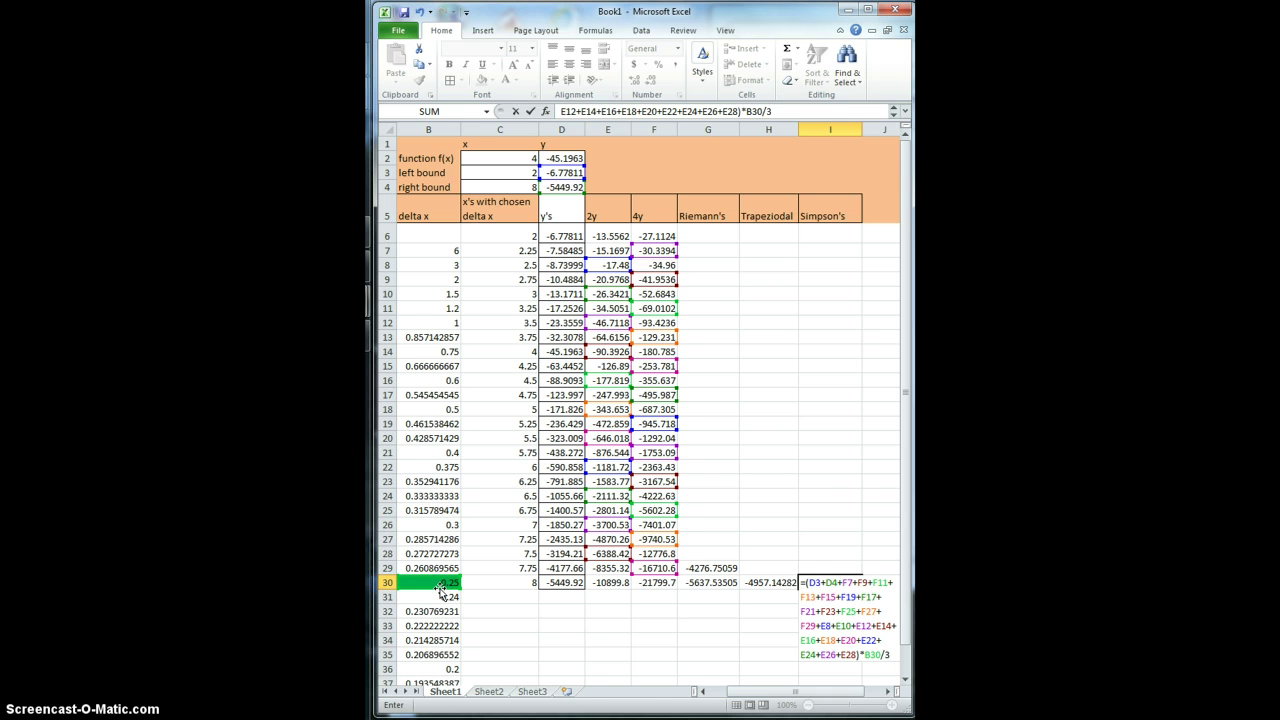
key(Return)
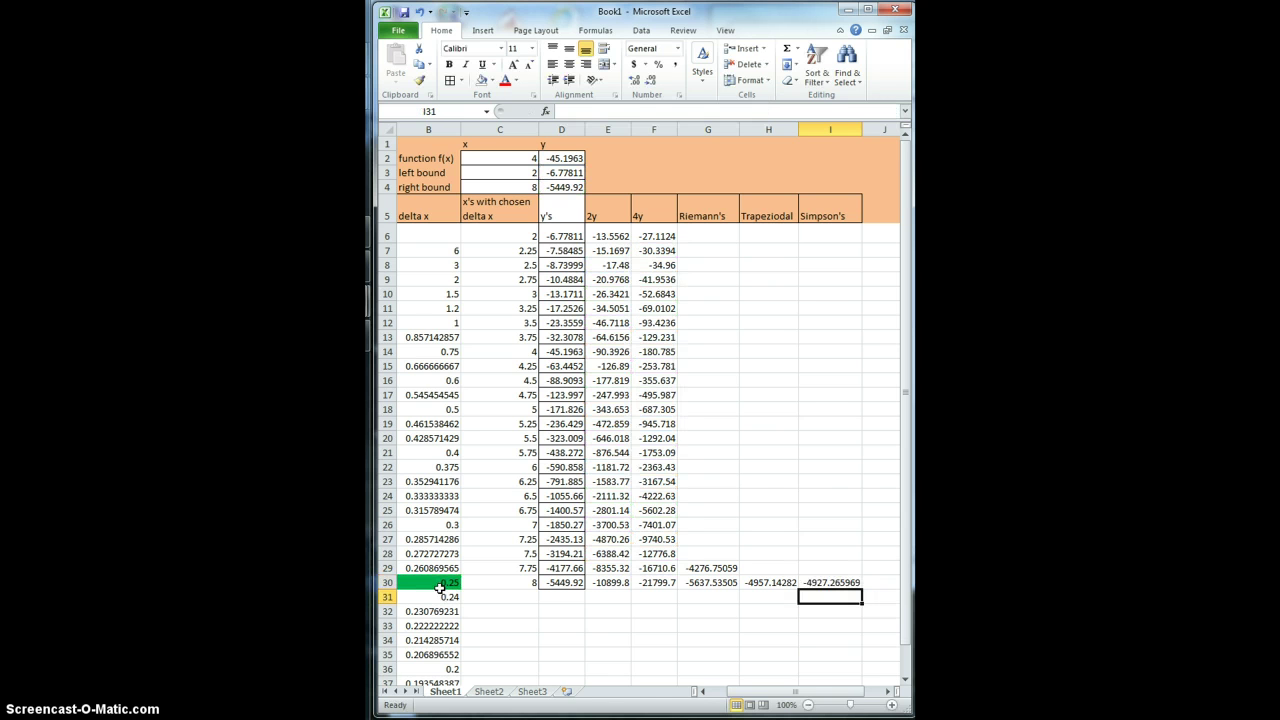